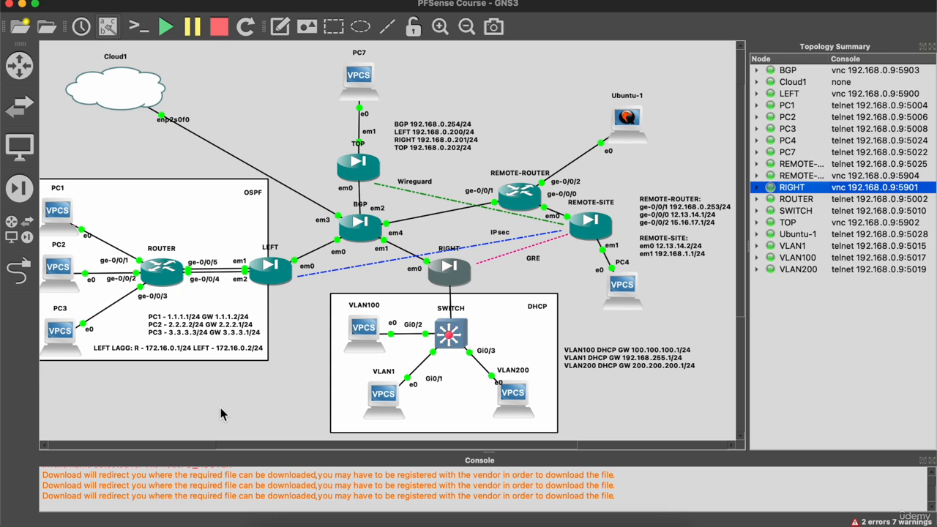
Switch from the GNS3 topology to Safari with the RIGHT firewall's pfSense dashboard.
click(236, 410)
mouse_move(452, 275)
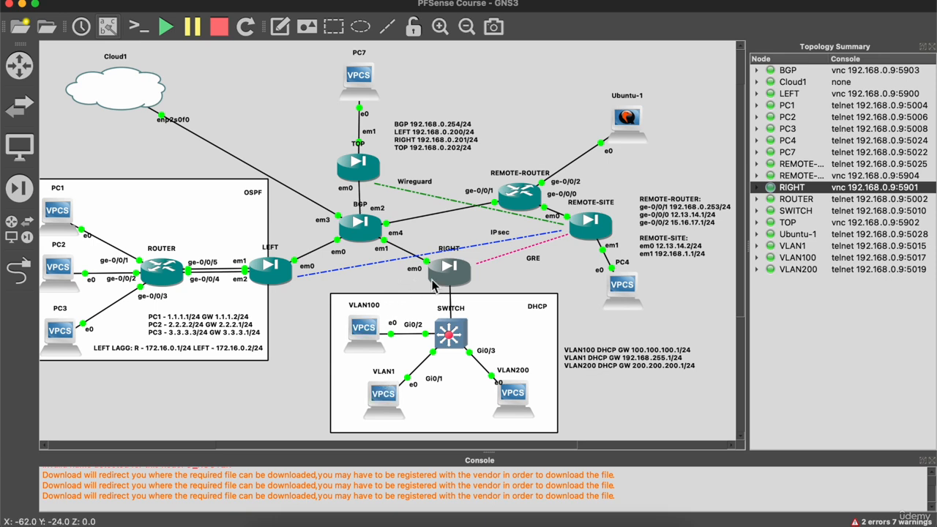
click(280, 523)
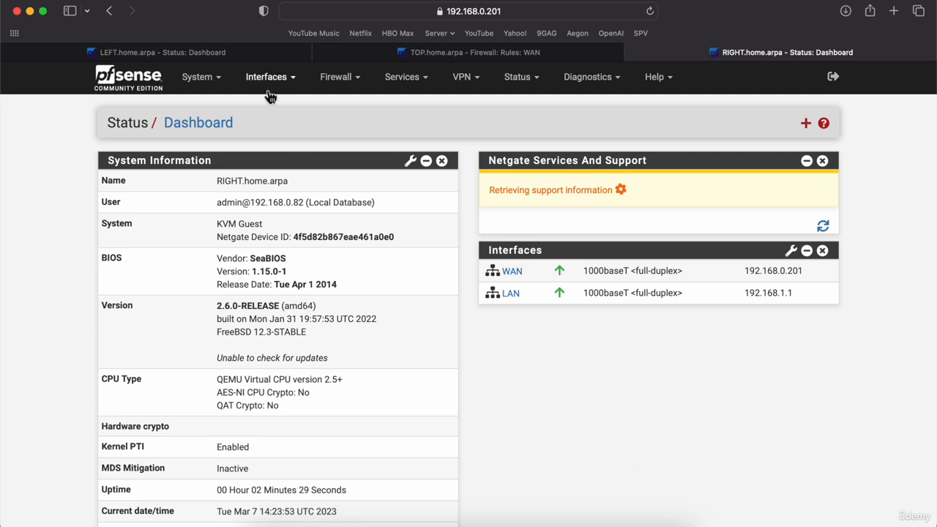
Try to set the LAN interface's IPv6 configuration type to None and save it.
click(292, 91)
click(399, 87)
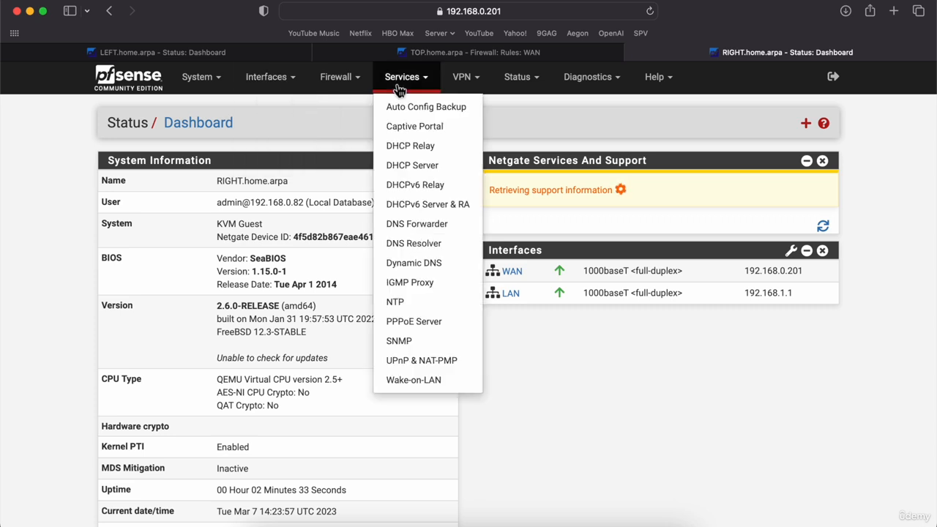
click(275, 80)
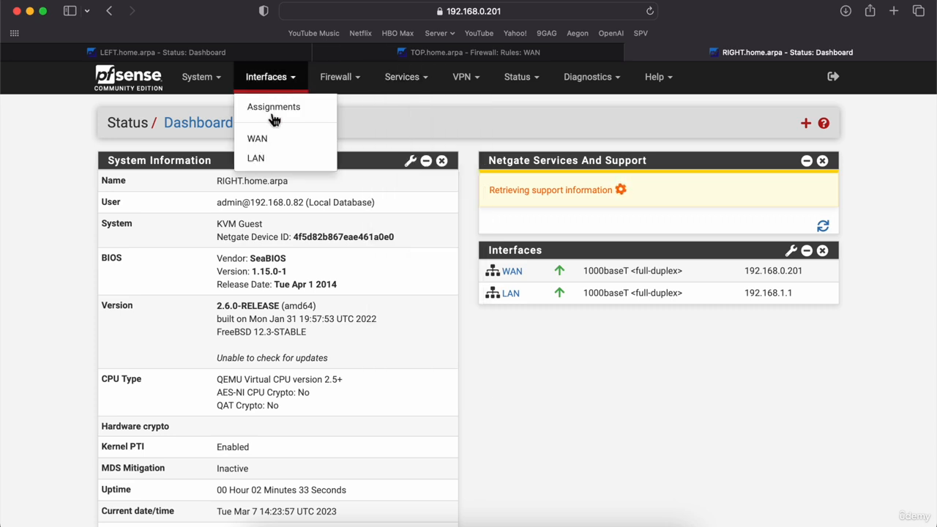
click(256, 160)
click(264, 292)
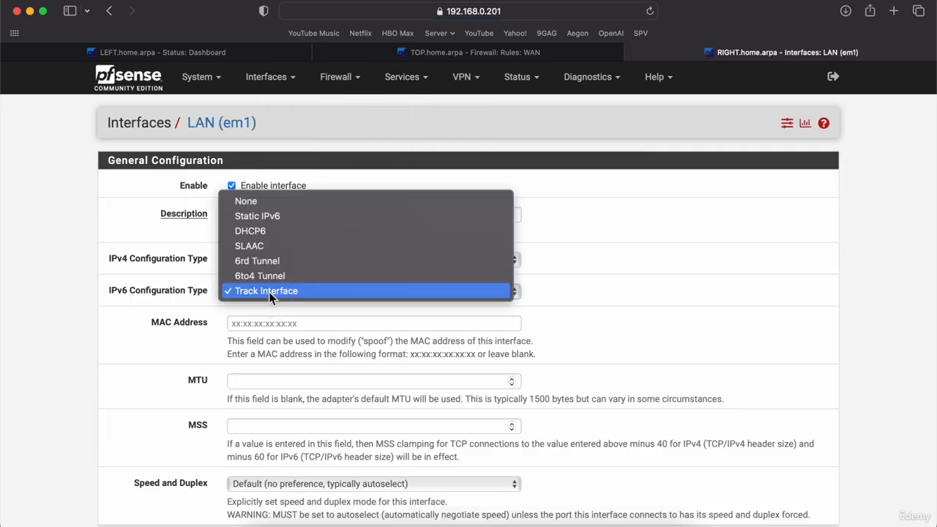
click(259, 202)
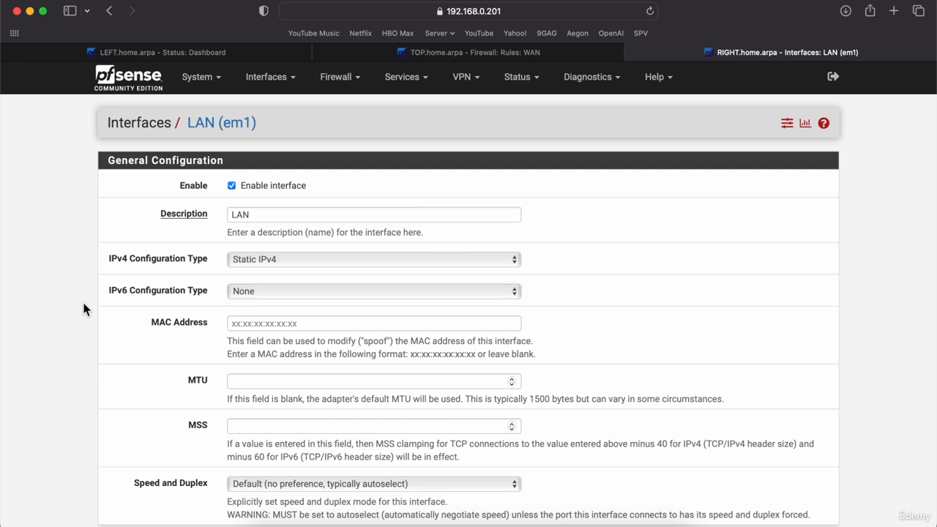
scroll(84, 304, down, 15)
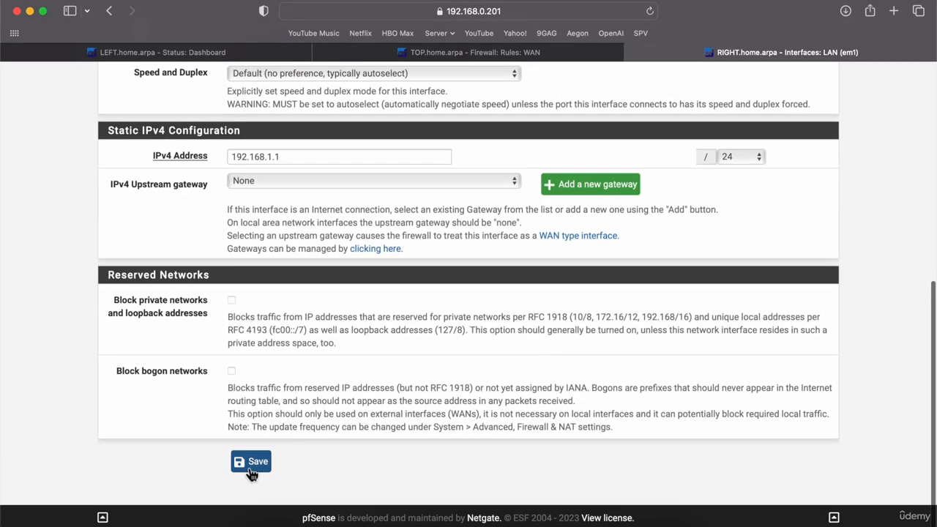
click(249, 460)
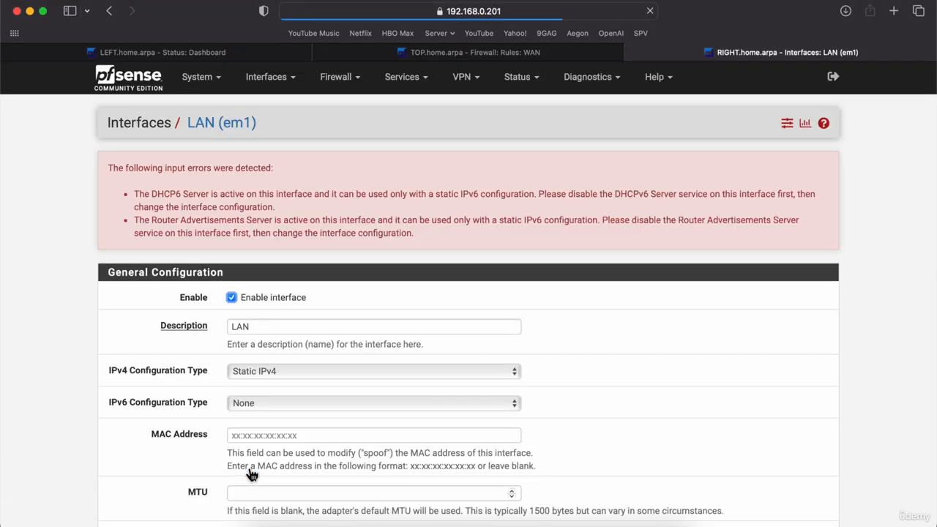
Disable the DHCPv6 server on the LAN interface and save the setting.
click(419, 78)
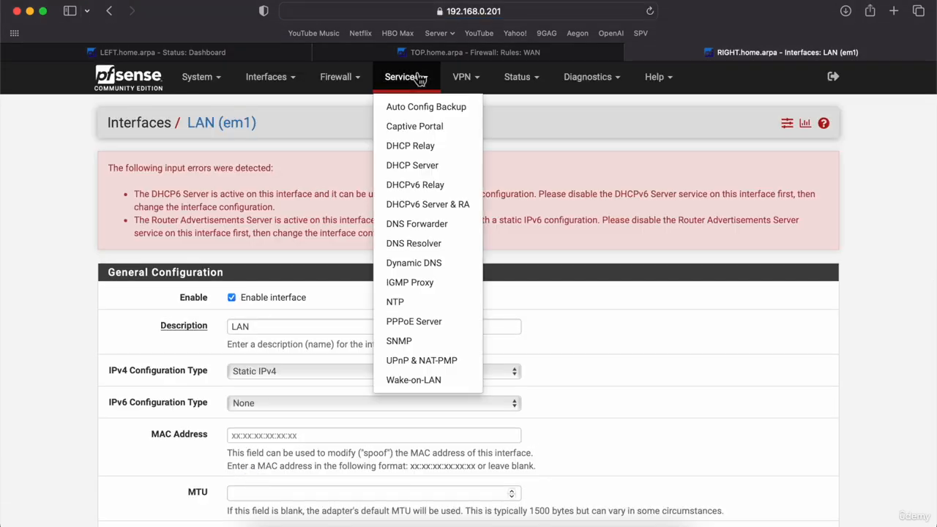
click(432, 205)
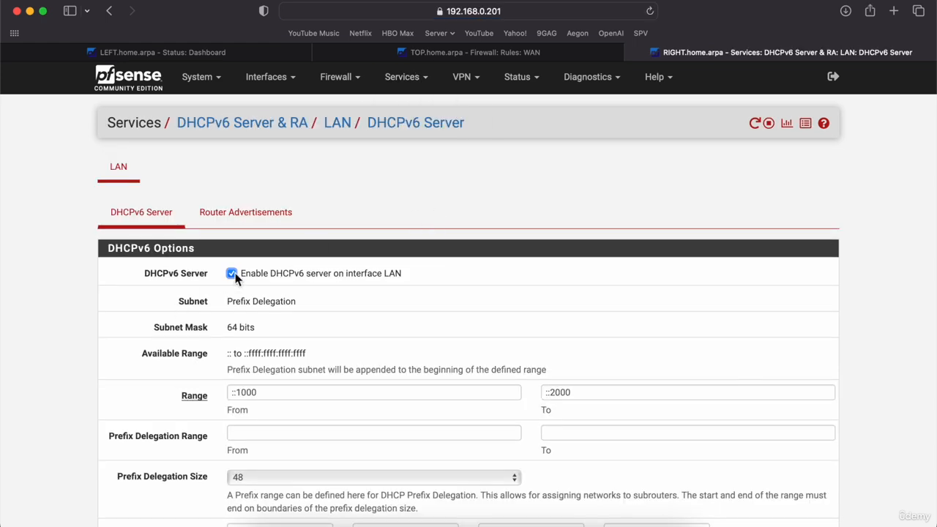
scroll(235, 278, down, 15)
click(251, 307)
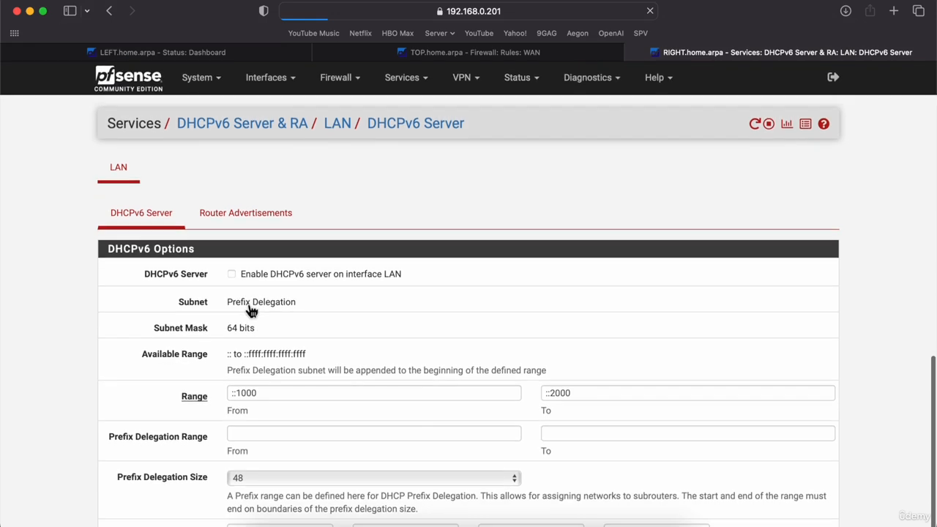
Set the LAN router advertisements' router mode to Disabled and save it.
click(247, 263)
click(267, 278)
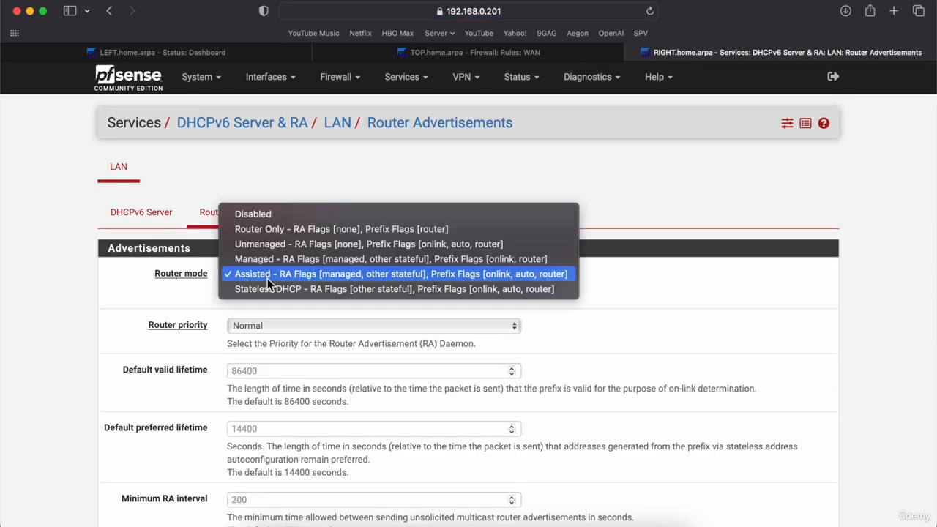
click(257, 216)
scroll(257, 217, down, 15)
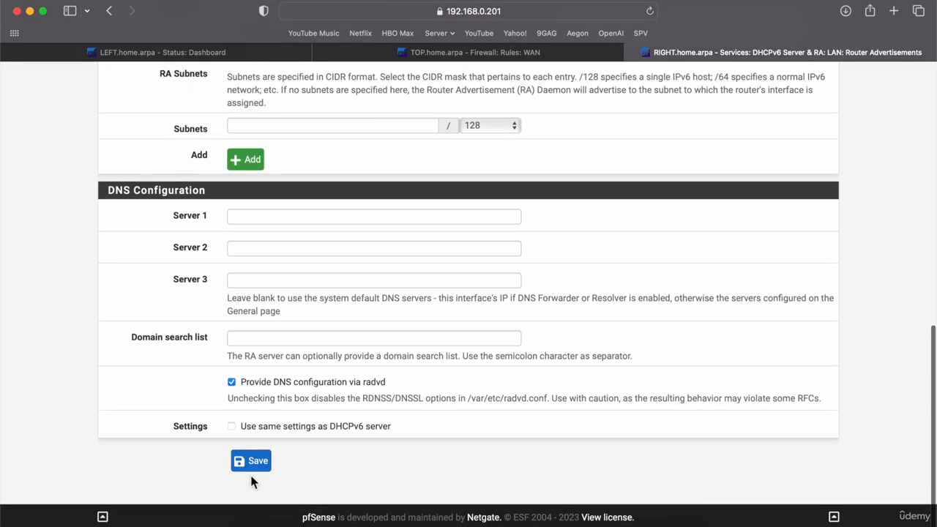
click(251, 461)
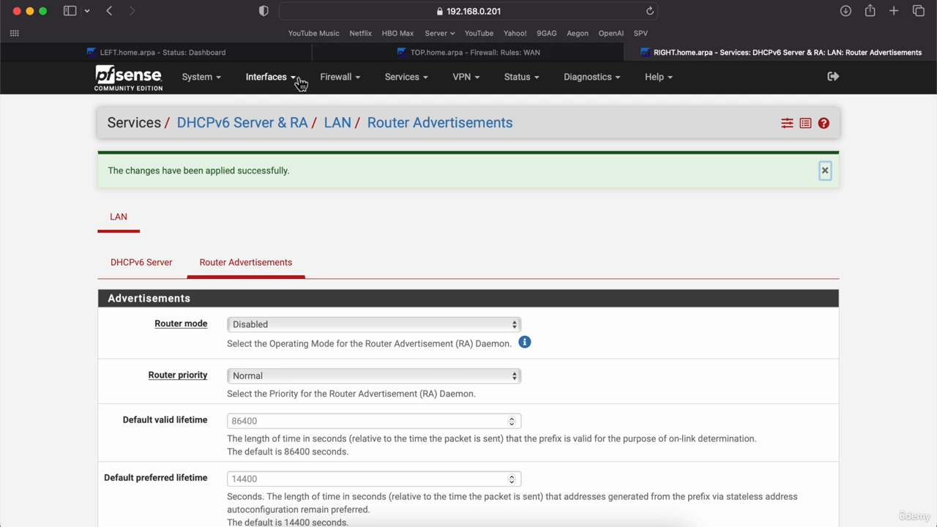
Set the LAN interface's IPv6 configuration type to None.
click(297, 81)
click(265, 159)
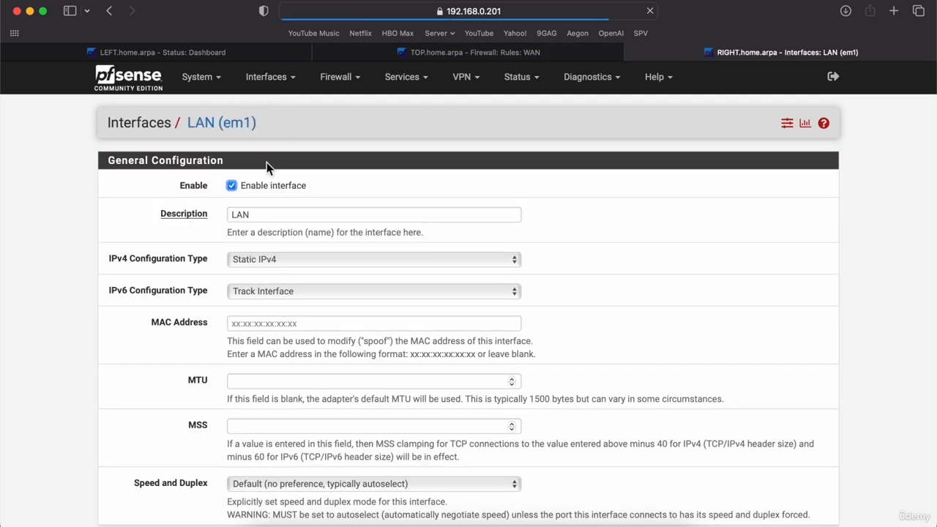
scroll(96, 377, down, 2)
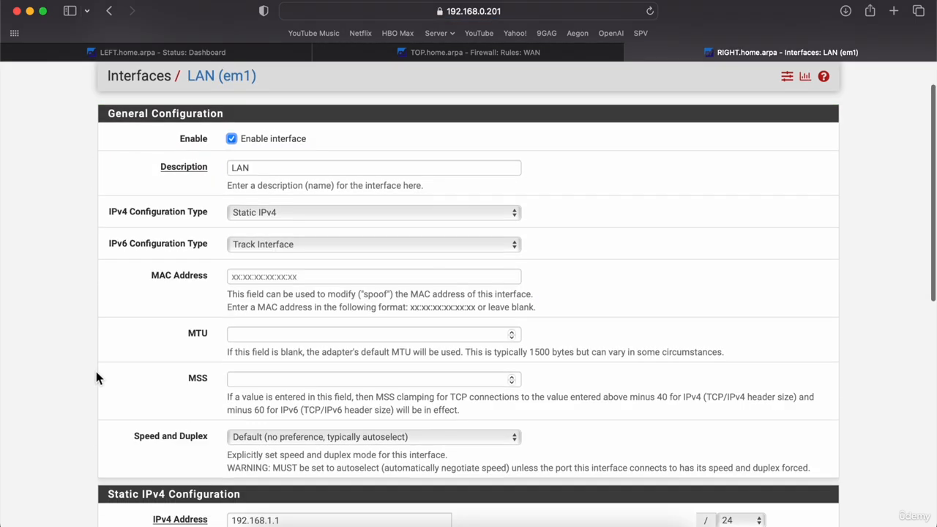
click(263, 251)
click(246, 153)
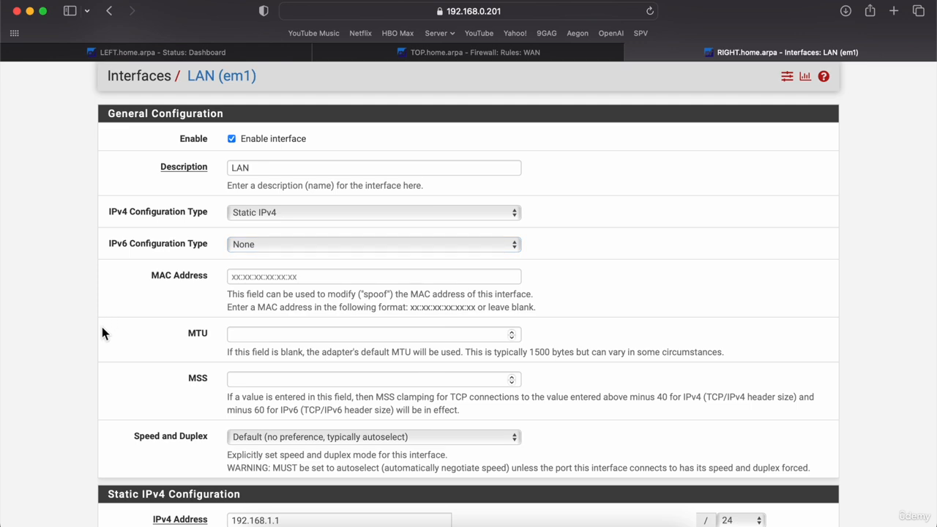
Check the VLAN1 gateway in the GNS3 topology, set the LAN's static IPv4 address to 192.168.255.1, and save and apply the interface changes.
scroll(101, 327, down, 5)
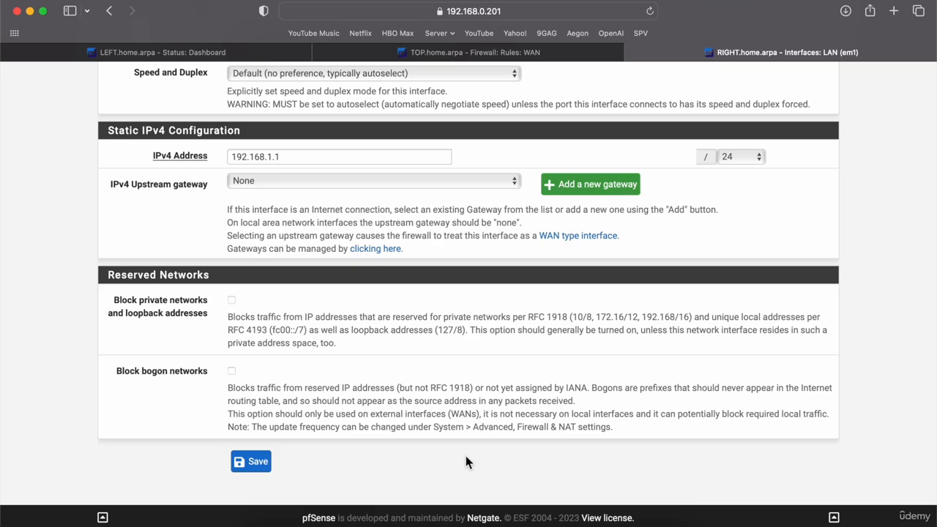
click(485, 522)
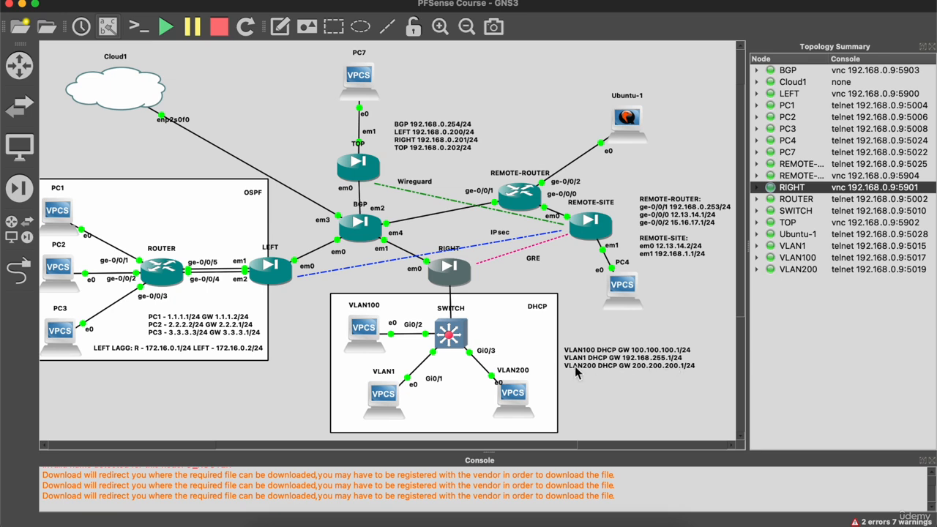
click(280, 522)
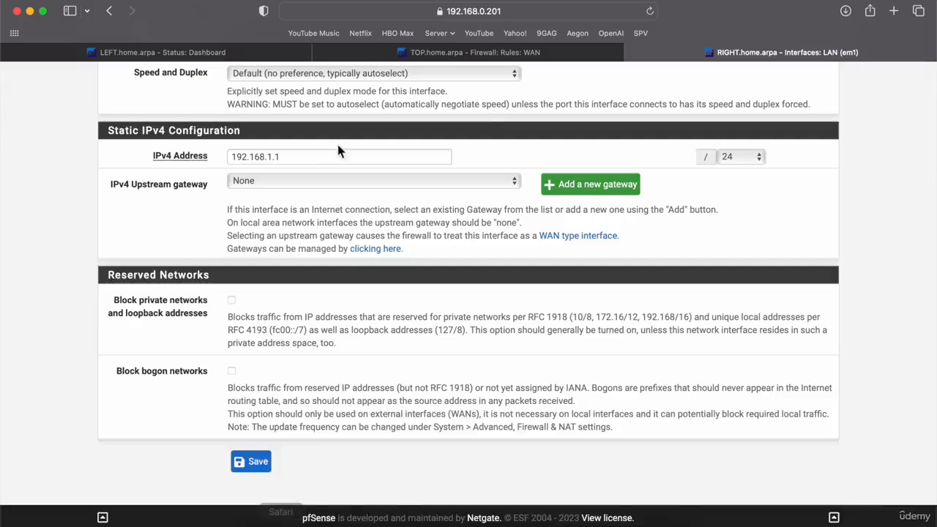
scroll(317, 160, up, 10)
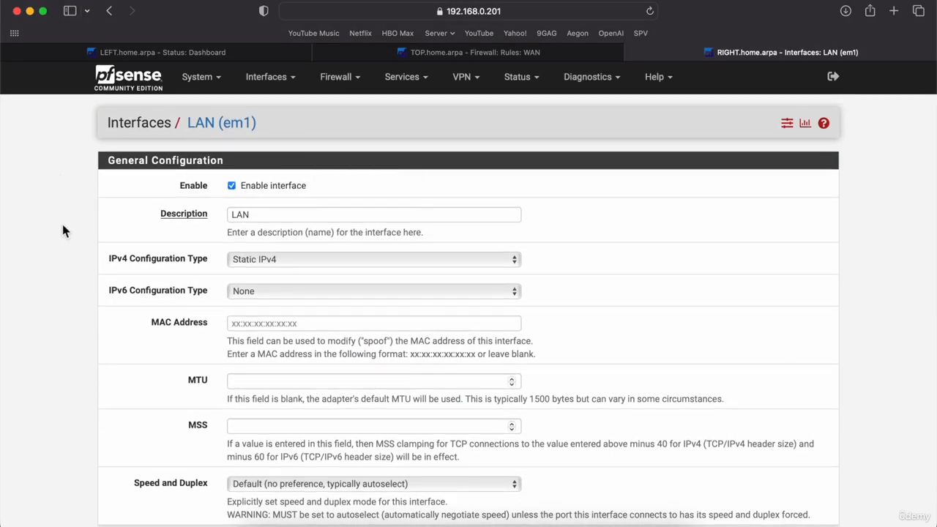
scroll(62, 225, down, 5)
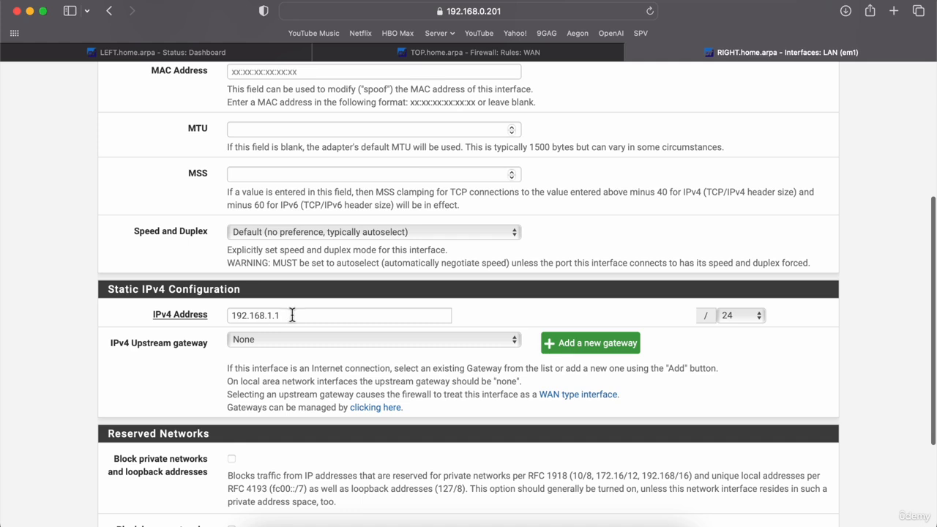
click(292, 315)
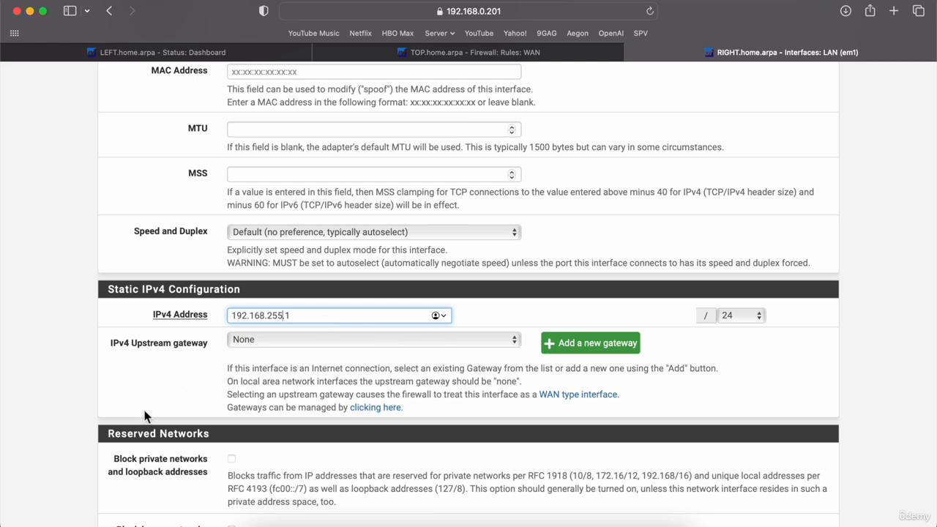
click(87, 385)
scroll(87, 385, down, 4)
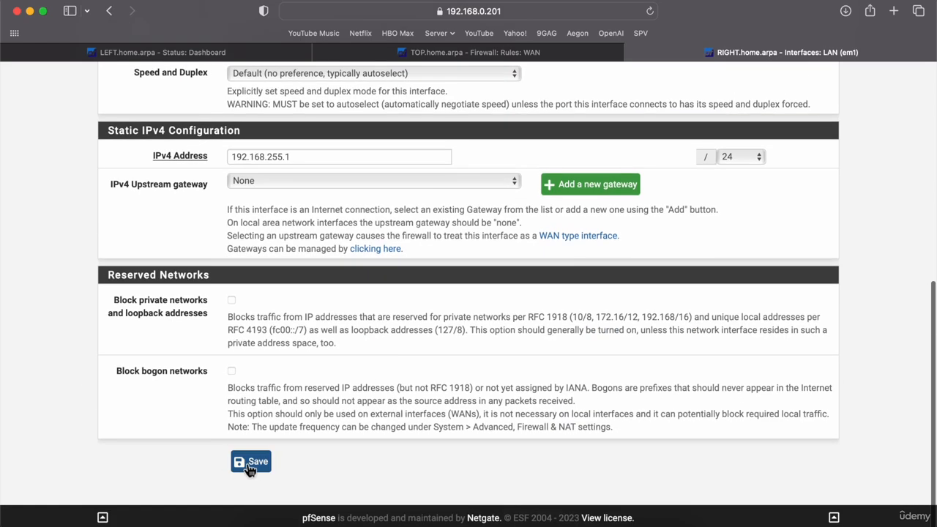
click(247, 454)
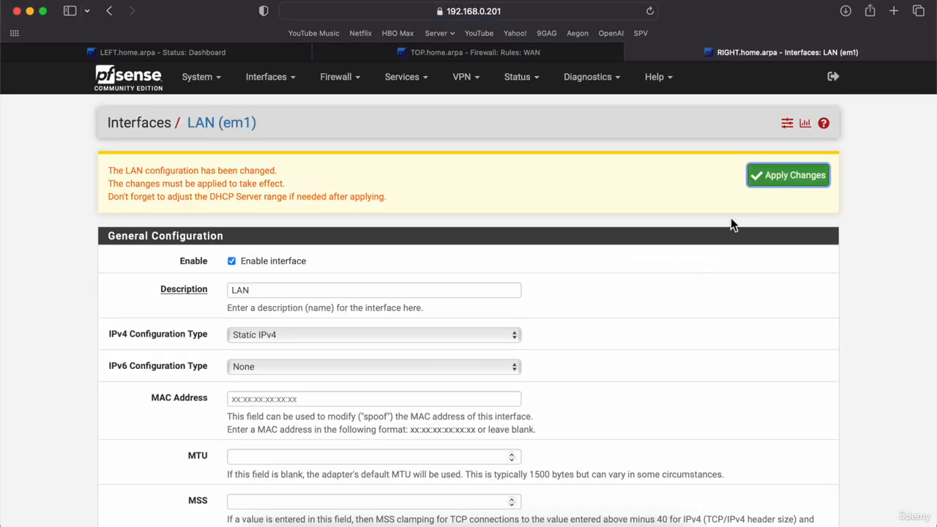
click(771, 189)
Create a VLAN with tag 100 on the parent interface em1 (lan) and save it.
click(269, 77)
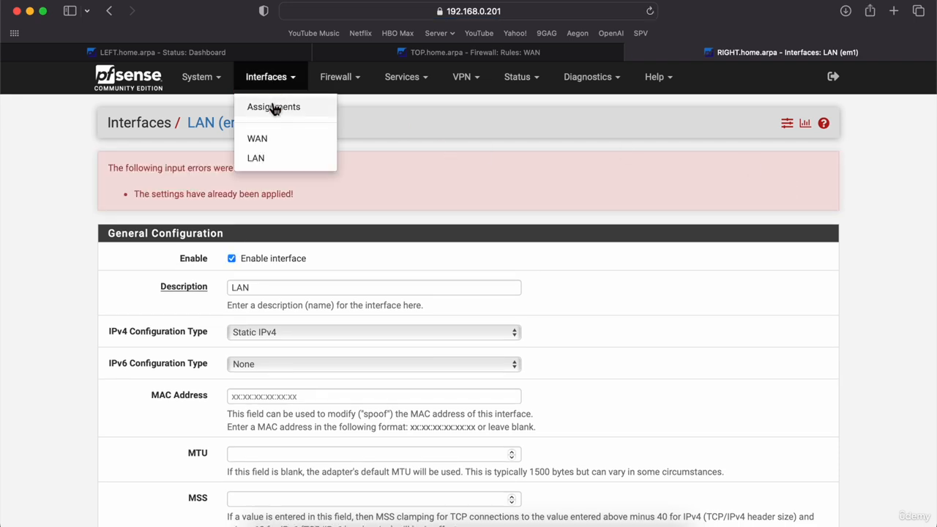
click(273, 108)
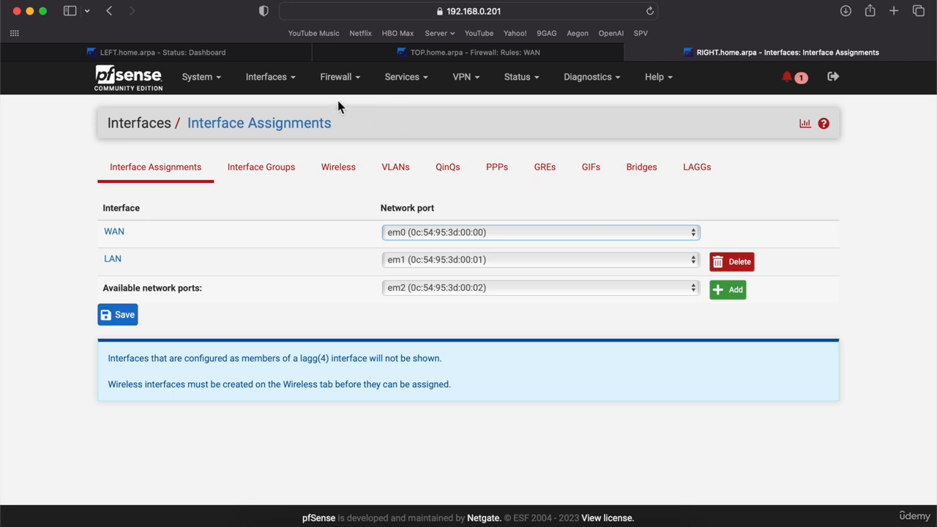
click(277, 81)
click(277, 110)
click(404, 177)
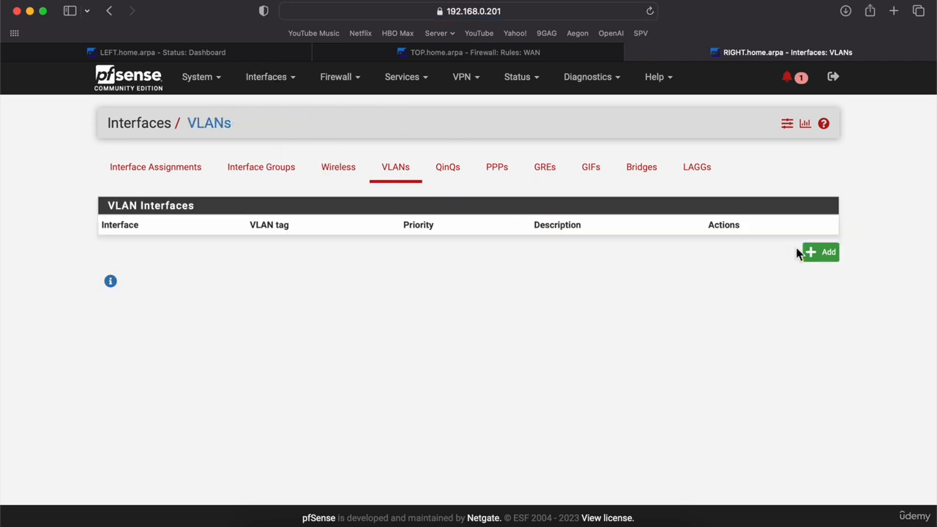
click(827, 254)
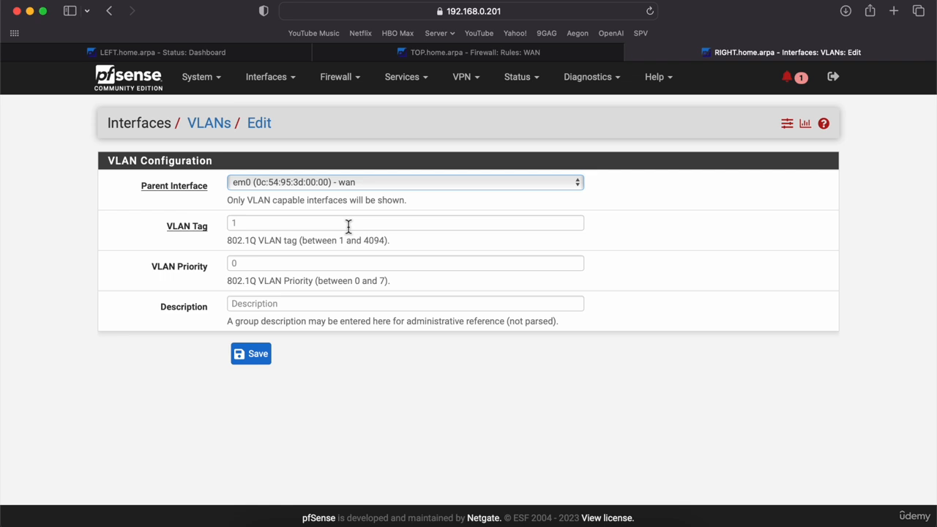
click(348, 226)
click(355, 183)
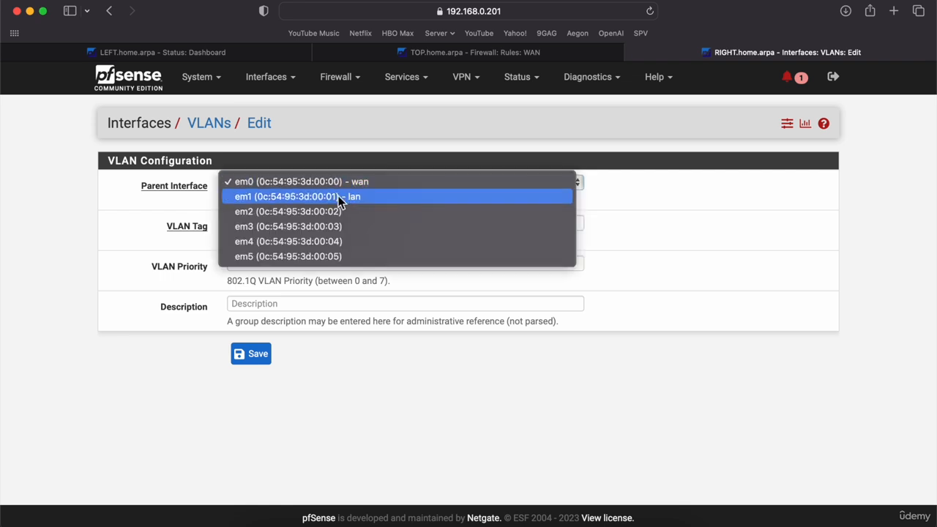
click(340, 197)
click(287, 227)
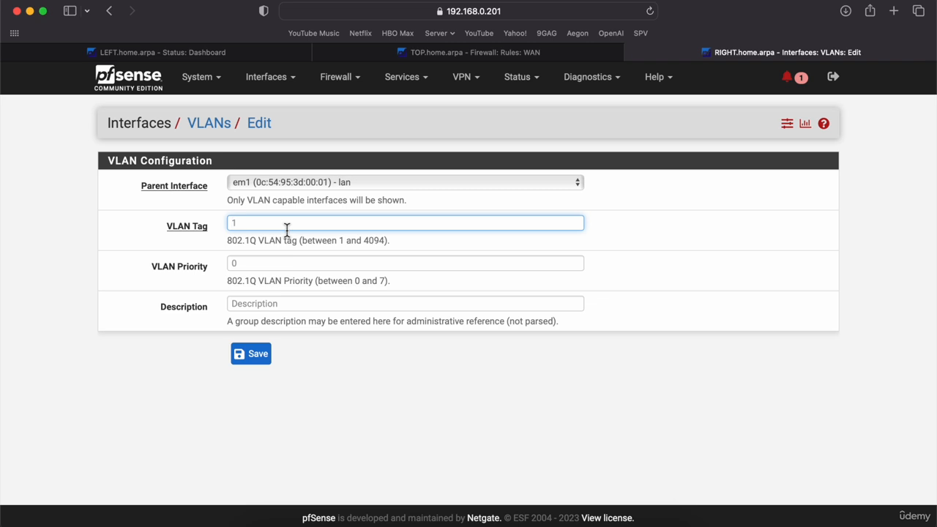
text(100)
click(257, 355)
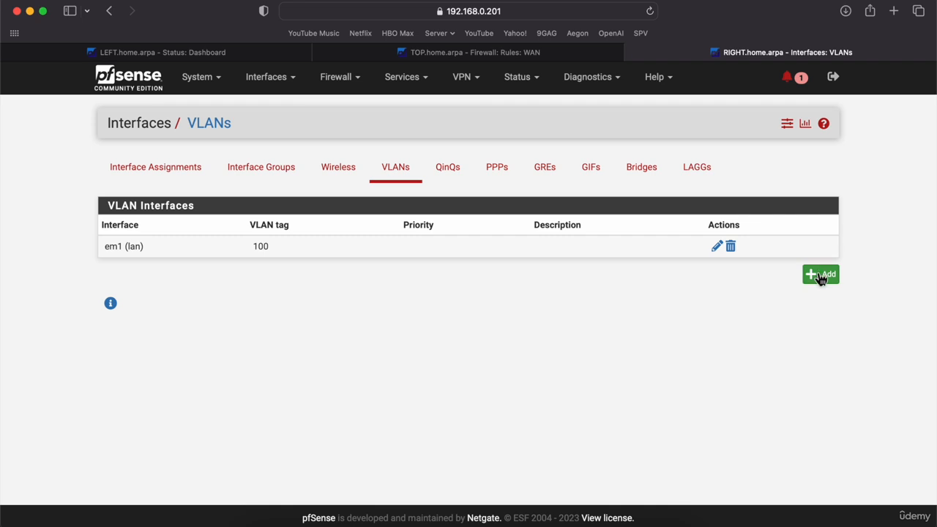
Create a second VLAN with tag 200 on the default parent interface em0 (wan) and save it.
click(819, 275)
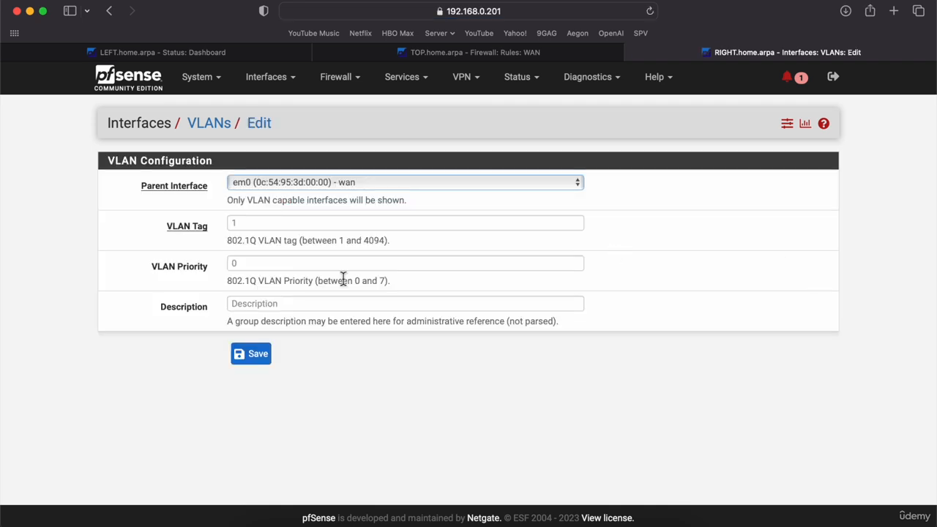
click(278, 227)
text(200)
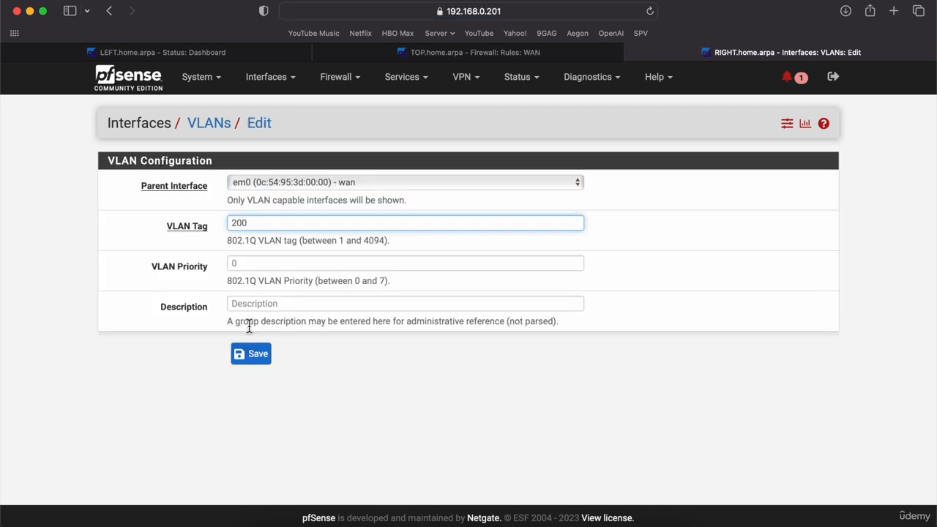
click(249, 354)
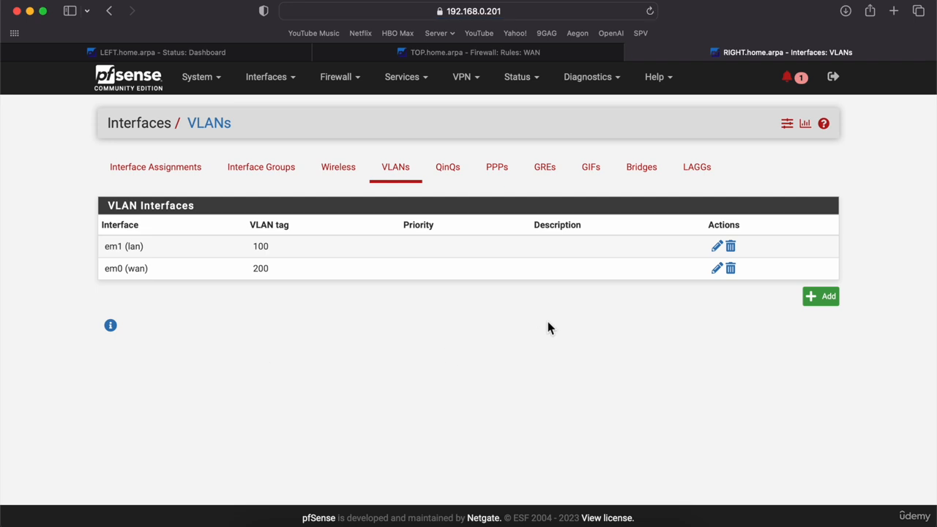
Add interface assignments for VLAN 100 on em1 - lan and VLAN 200 on em0 - wan.
click(270, 76)
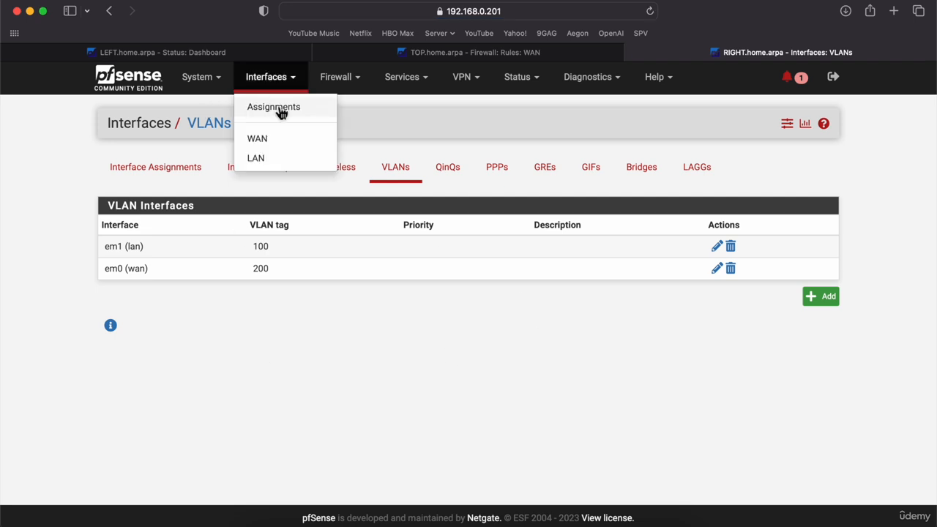
click(274, 107)
click(469, 286)
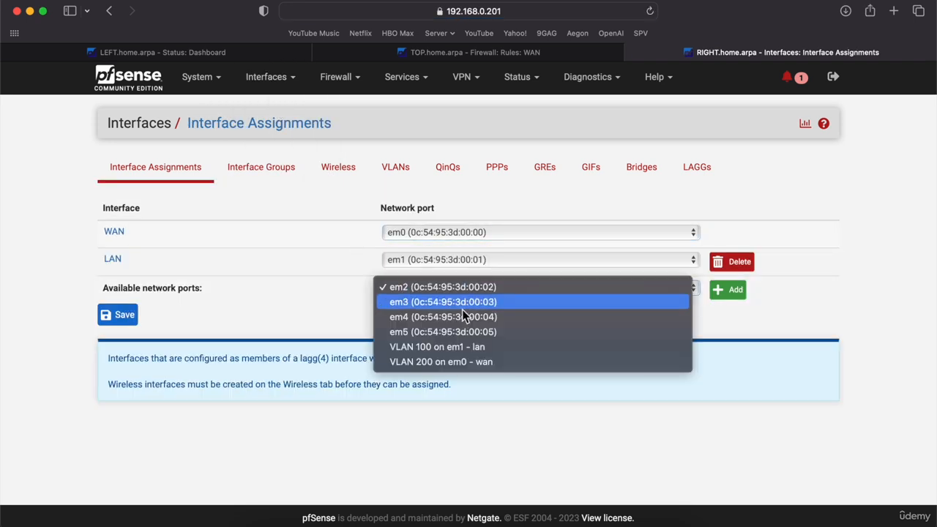
click(460, 347)
click(734, 297)
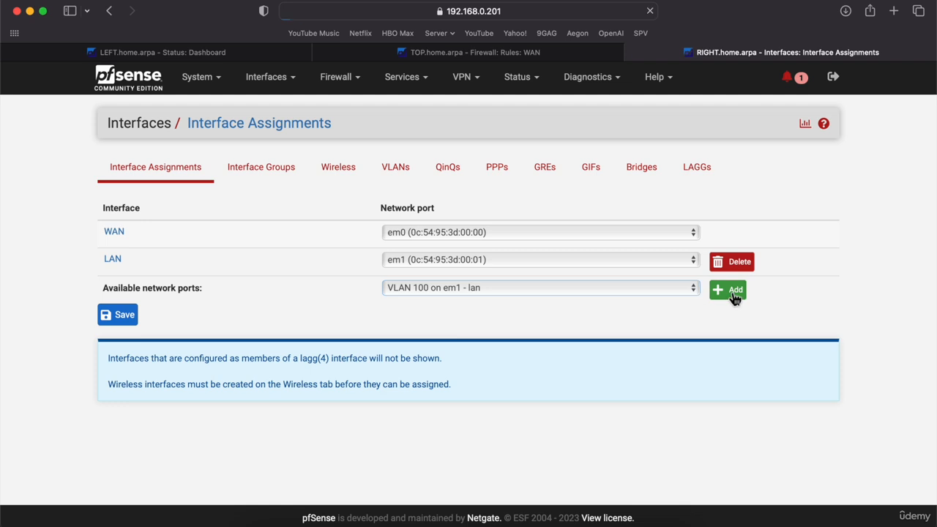
click(644, 366)
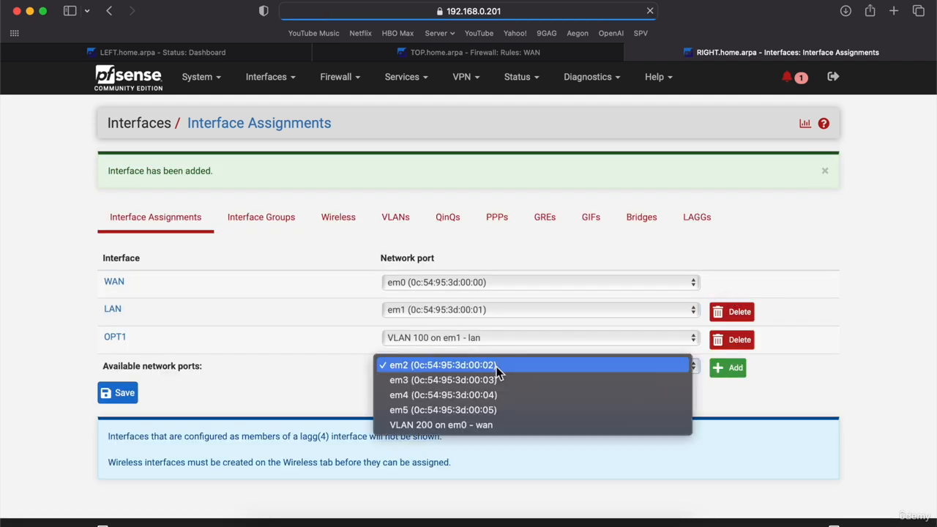
click(475, 425)
click(728, 368)
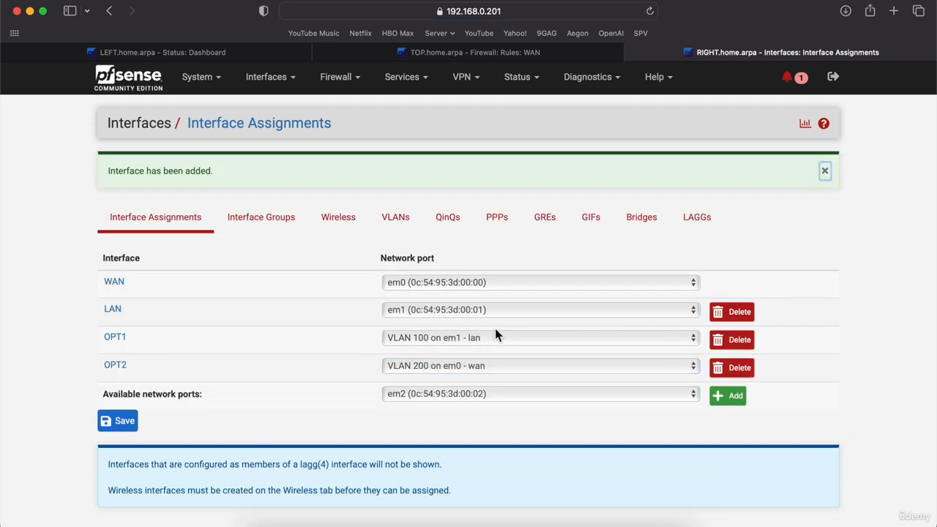
Review the LAN interface's general settings and its static IPv4 address configuration.
click(269, 77)
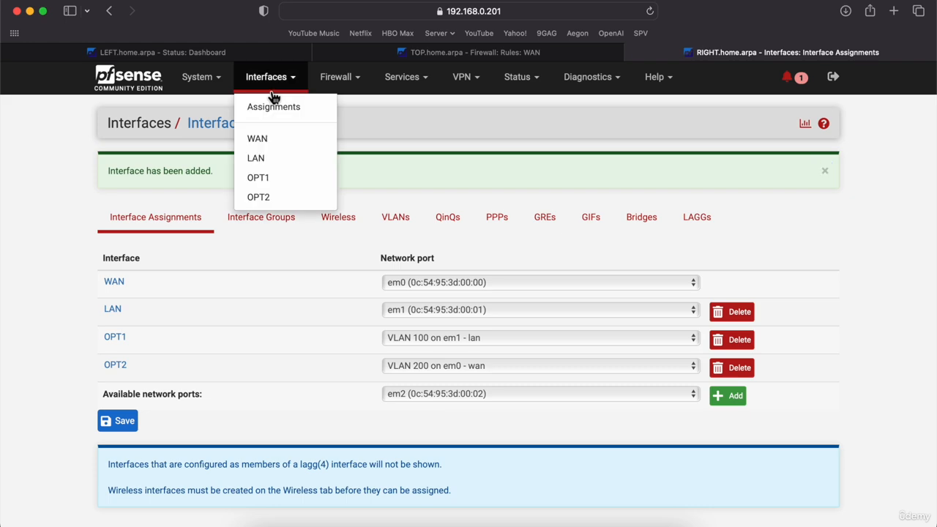
click(260, 158)
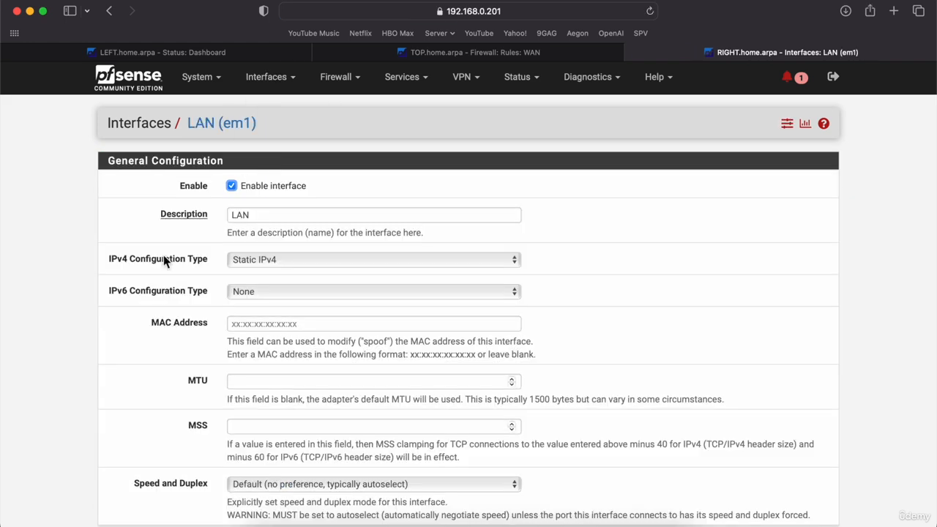
scroll(71, 381, down, 5)
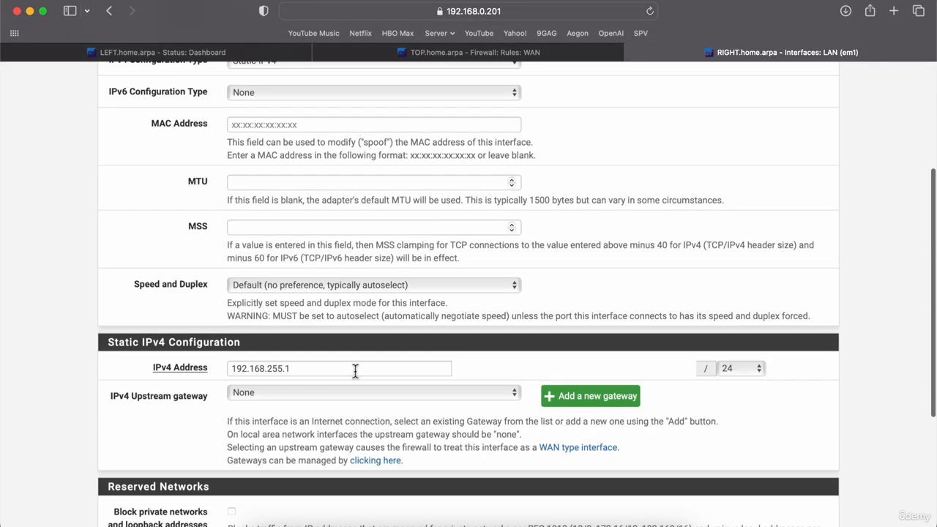
drag(356, 370, 224, 374)
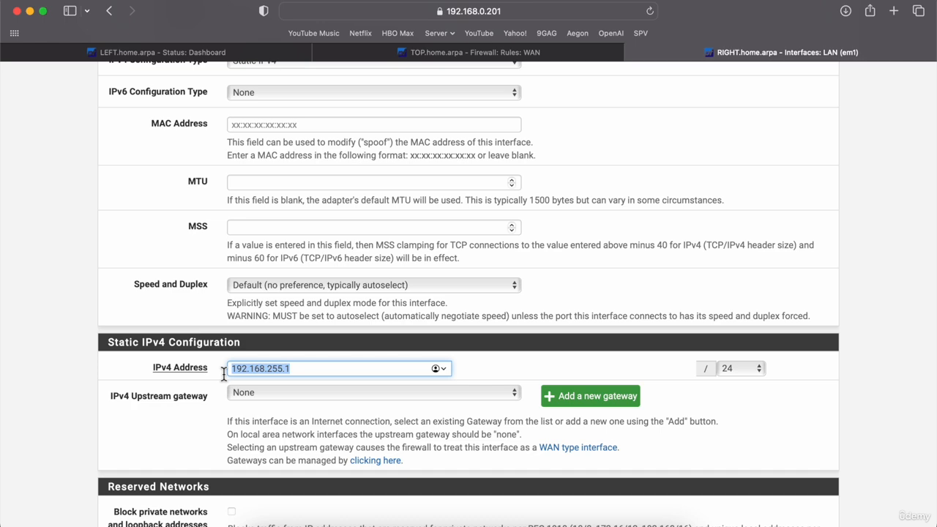
click(48, 340)
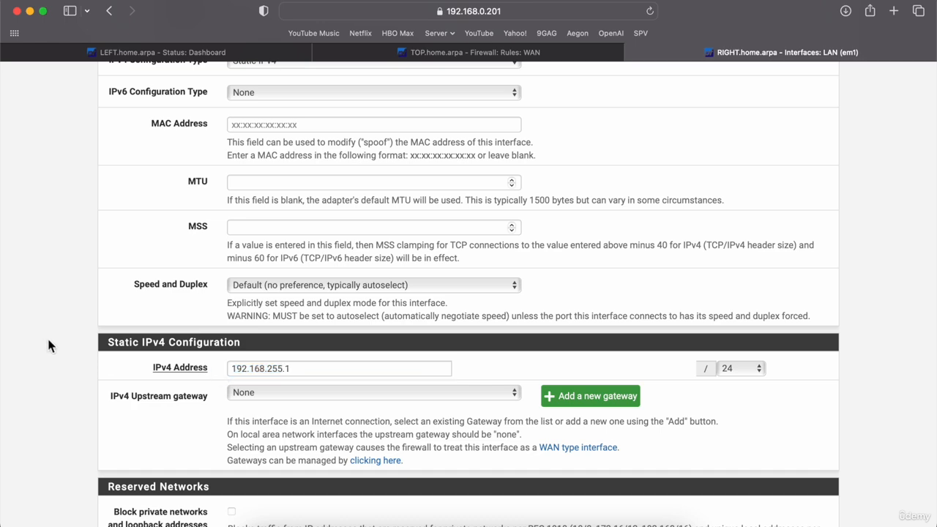
scroll(47, 344, up, 4)
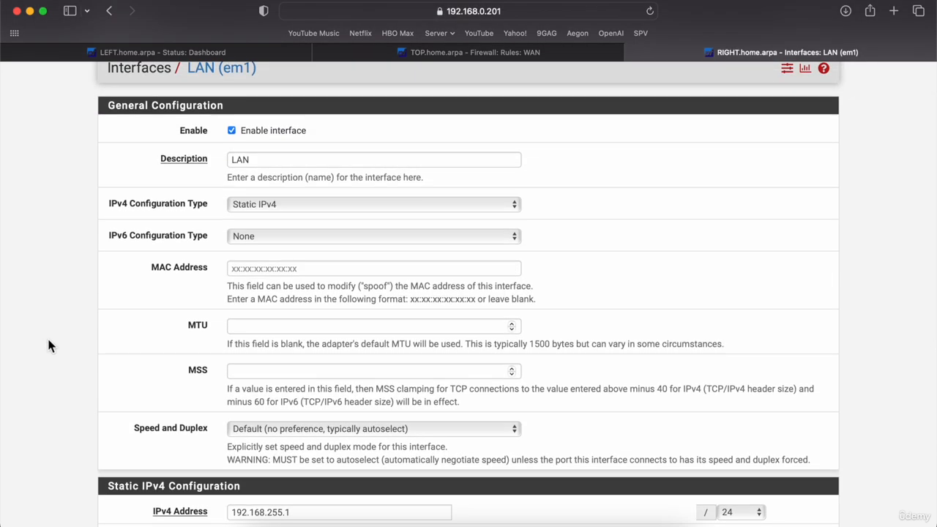
scroll(47, 344, down, 3)
scroll(44, 290, up, 3)
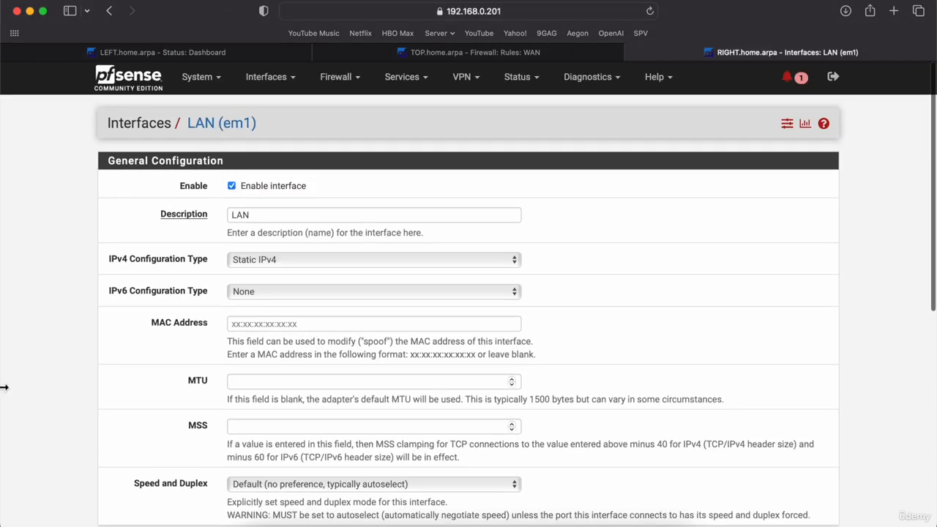
Enable the OPT1 interface, set its description to VLAN100, and set its IPv4 configuration type to Static IPv4.
click(295, 79)
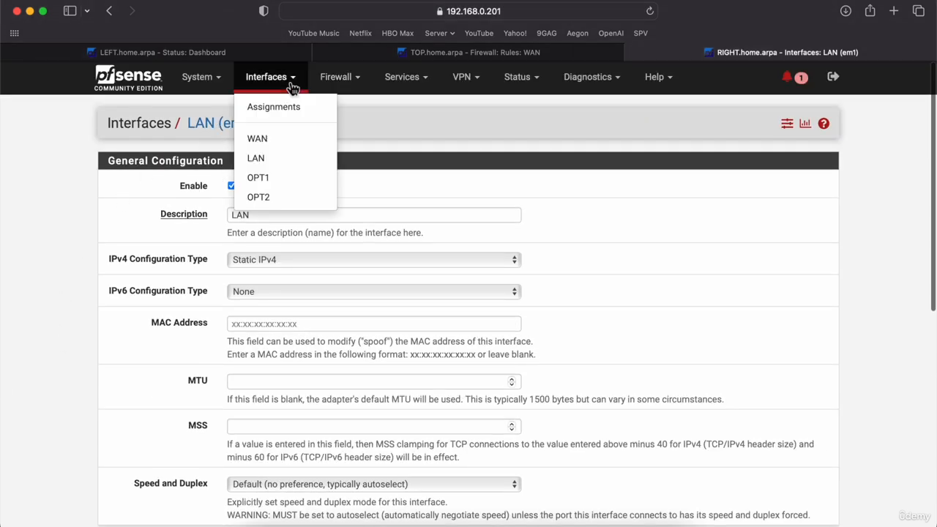
click(274, 183)
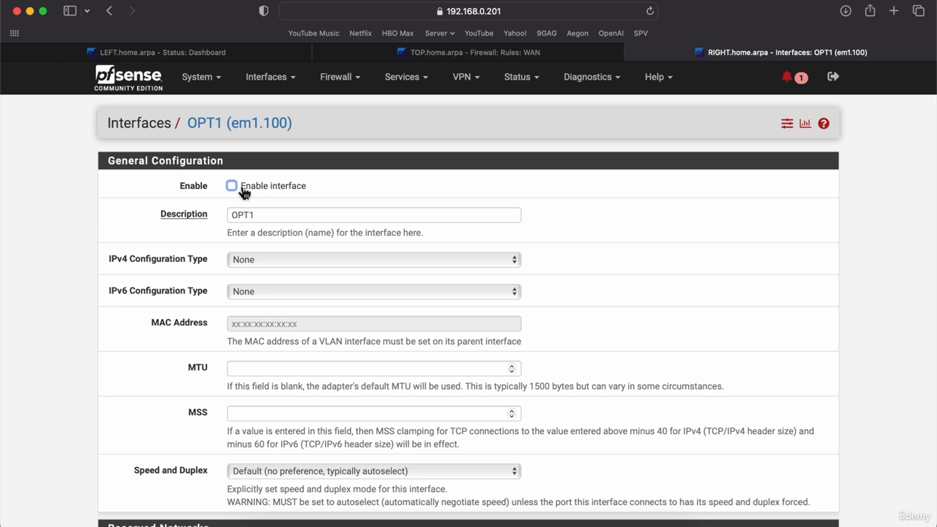
click(238, 187)
drag(280, 217, 214, 218)
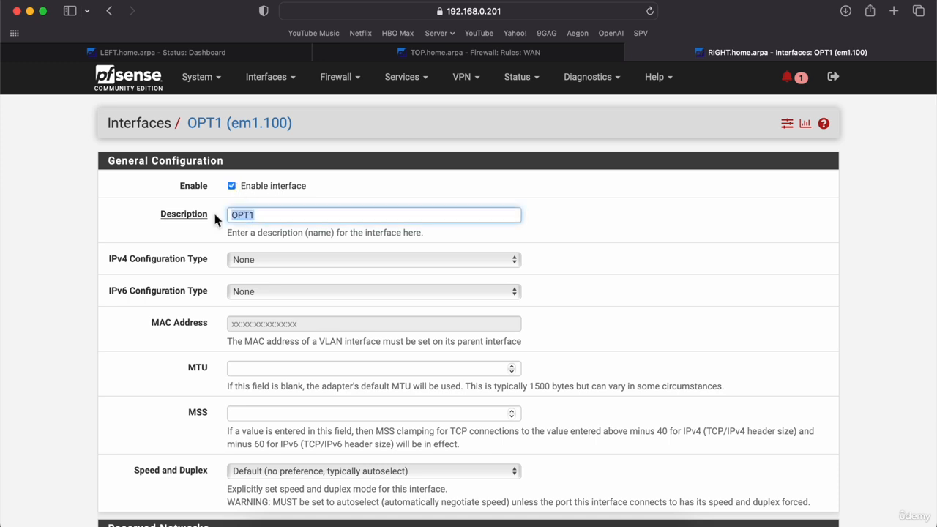
text(VLAN100)
click(110, 329)
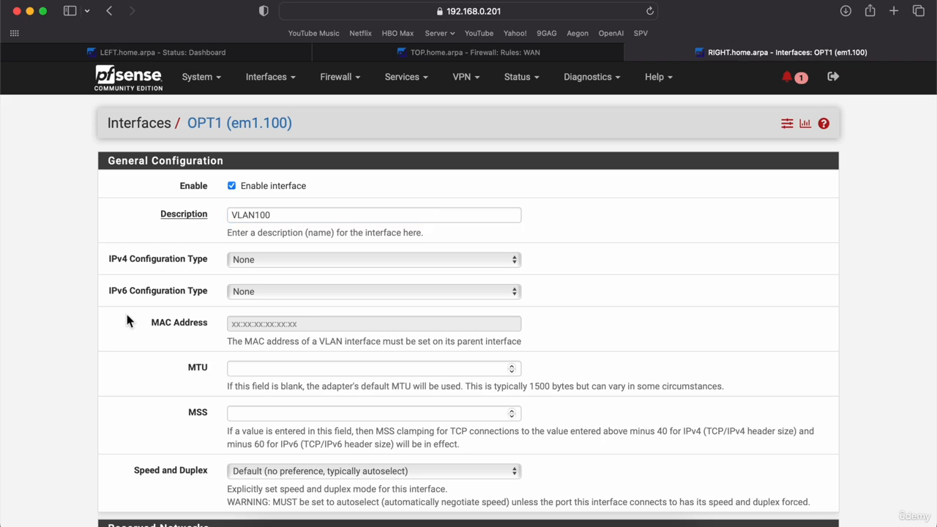
click(257, 262)
click(262, 272)
Check the VLAN100 gateway in the GNS3 topology, then set the interface's static IPv4 address to 100.100.100.1 and choose its prefix length.
scroll(76, 322, down, 5)
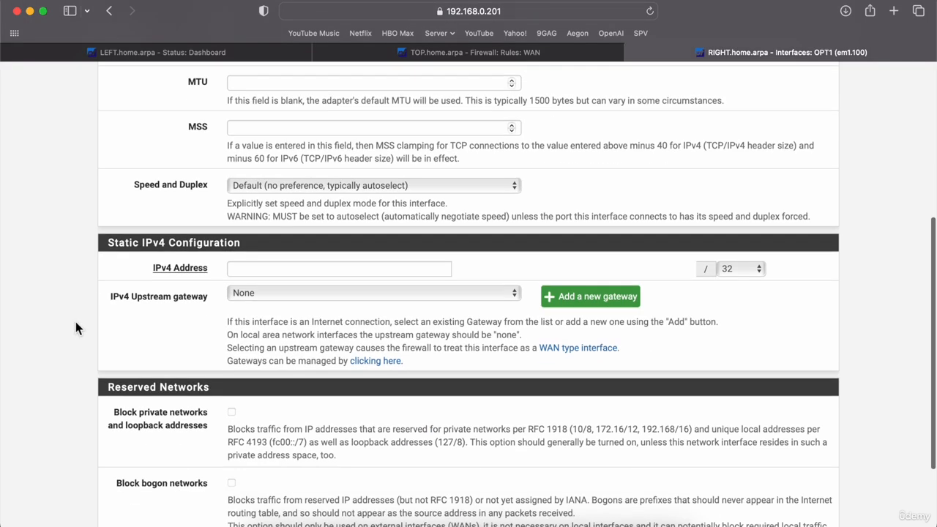
click(486, 525)
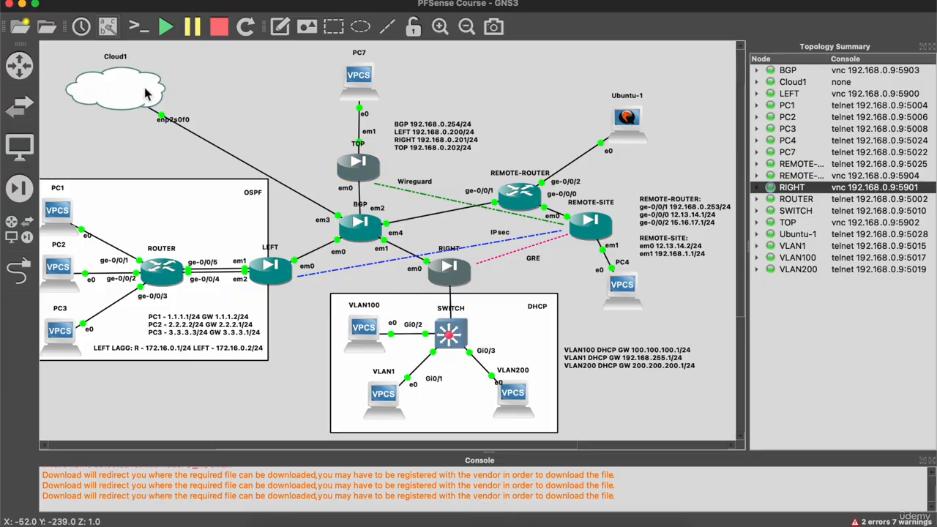
click(23, 4)
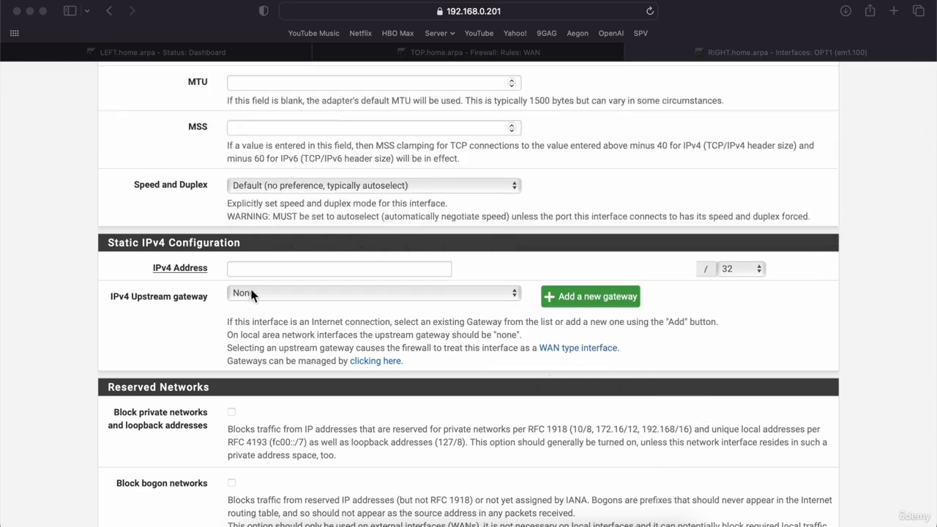
click(256, 270)
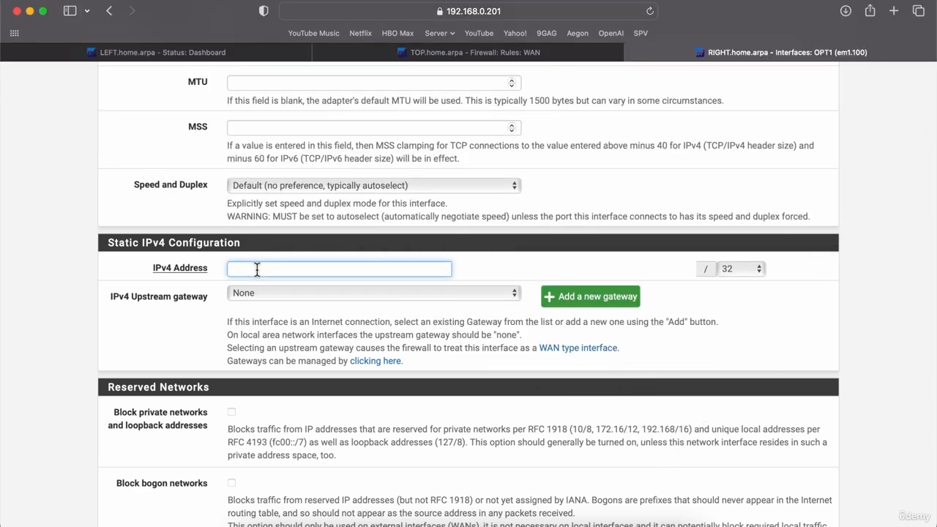
text(100.100.100.1)
click(734, 270)
click(733, 388)
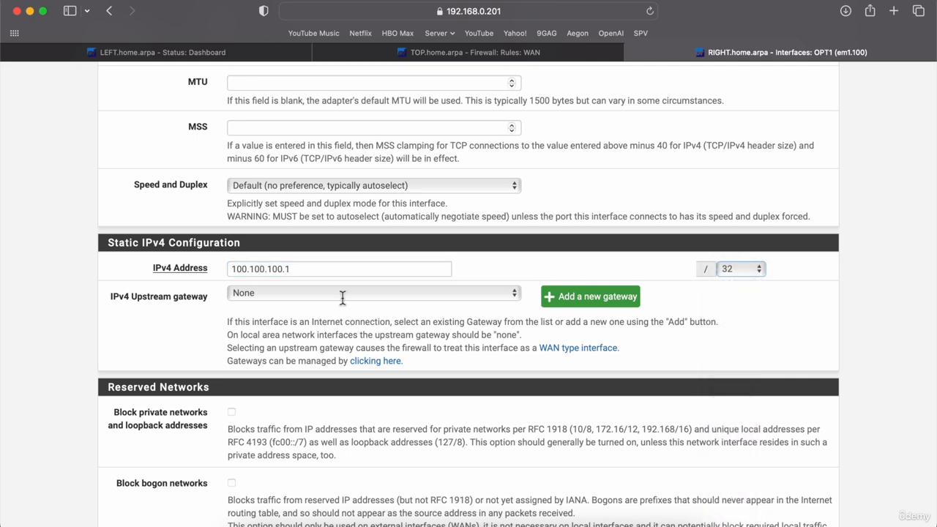
Save the VLAN100 interface configuration and apply the changes.
scroll(96, 349, down, 3)
click(257, 463)
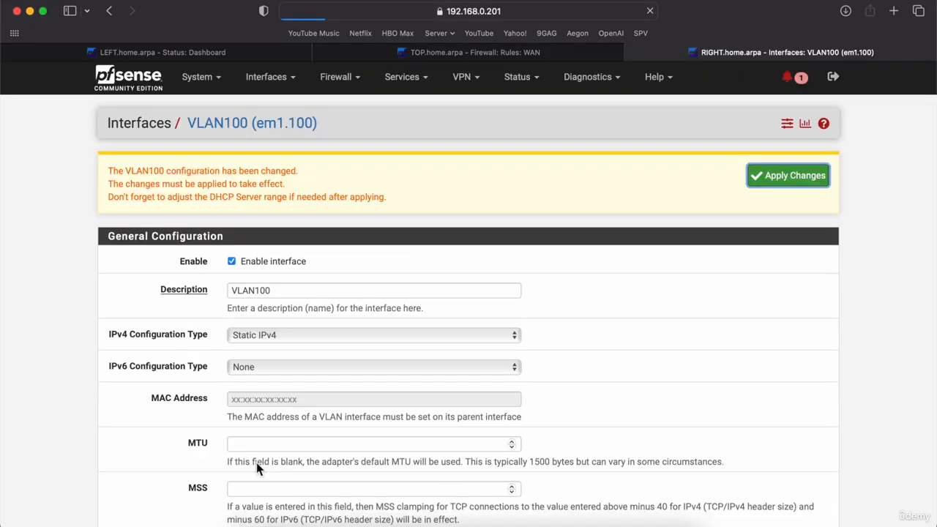
click(796, 183)
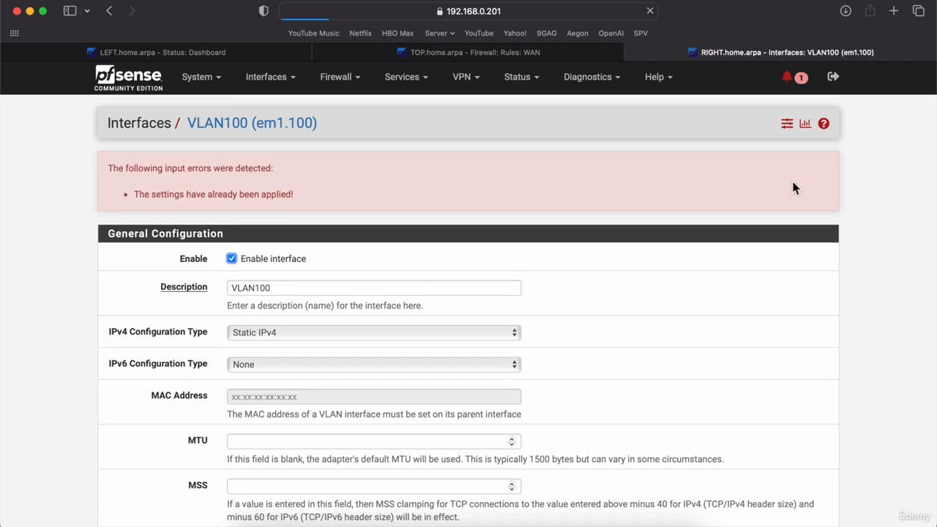
Enable the OPT2 interface, set its description to VLAN200, and set its IPv4 configuration type to Static IPv4.
click(267, 76)
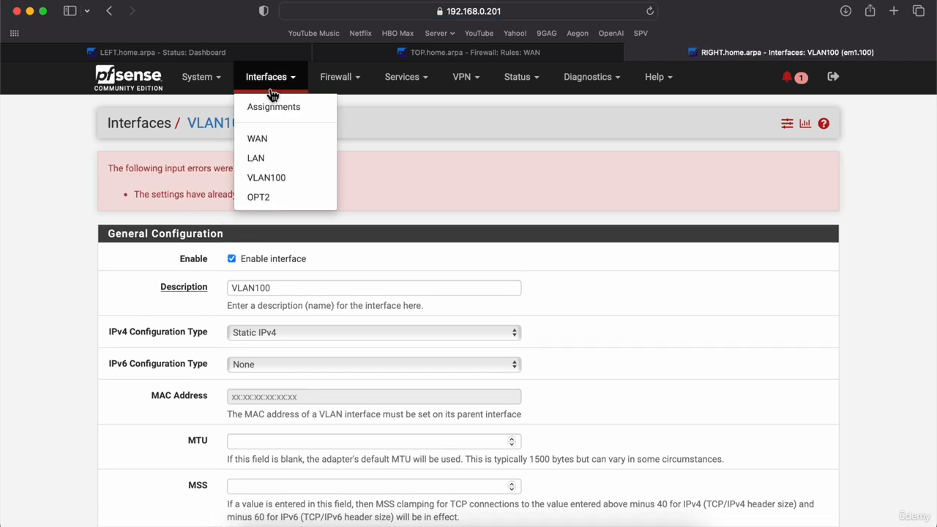
click(268, 200)
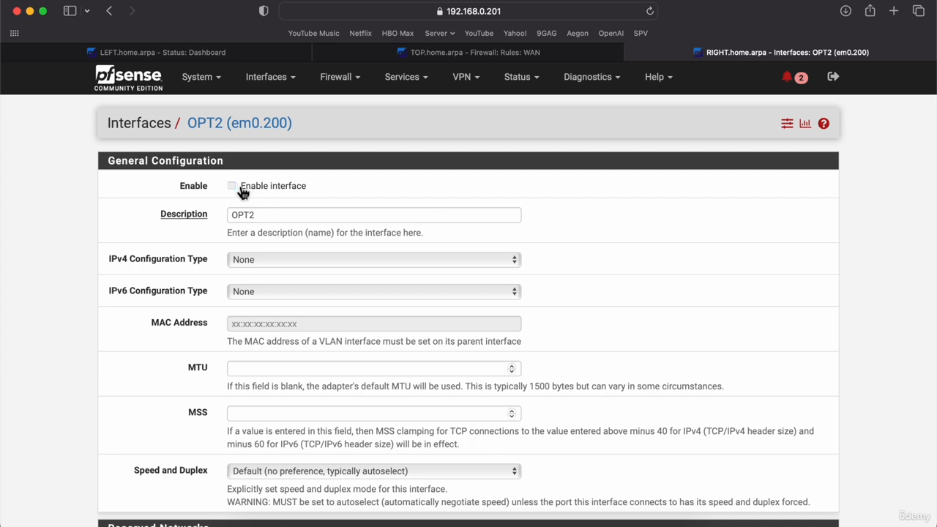
click(232, 186)
drag(276, 214, 203, 214)
text(VLAN200)
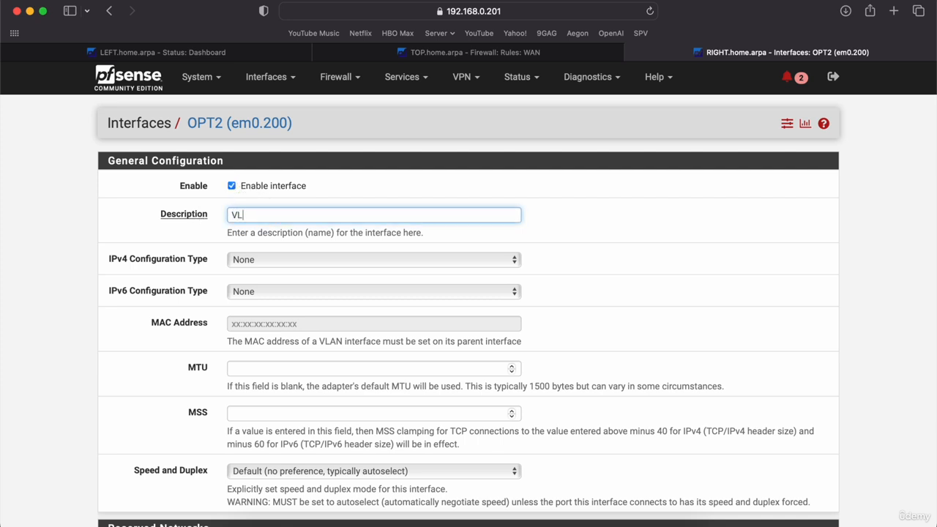
click(272, 259)
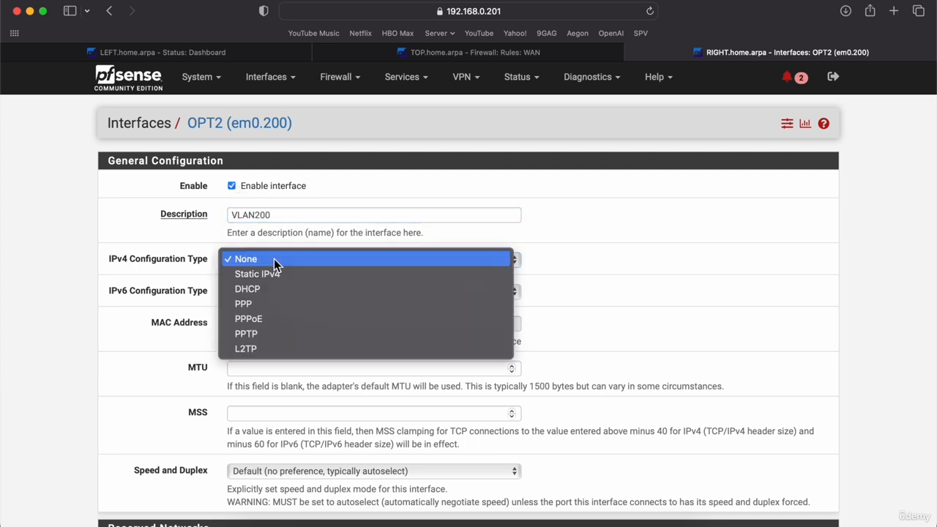
click(272, 272)
Set the VLAN200 interface's static IPv4 address to 200.200.200.1 with a /24 prefix.
scroll(199, 372, down, 5)
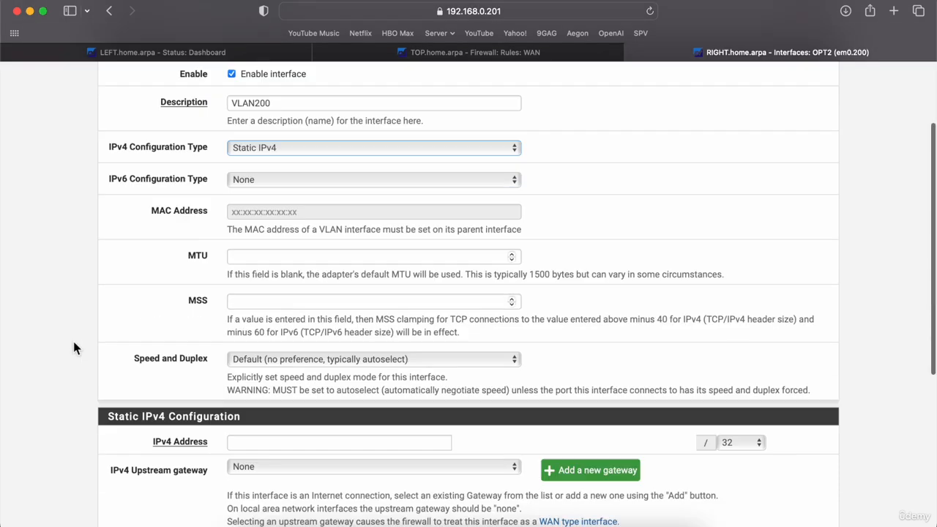
click(253, 371)
text(2)
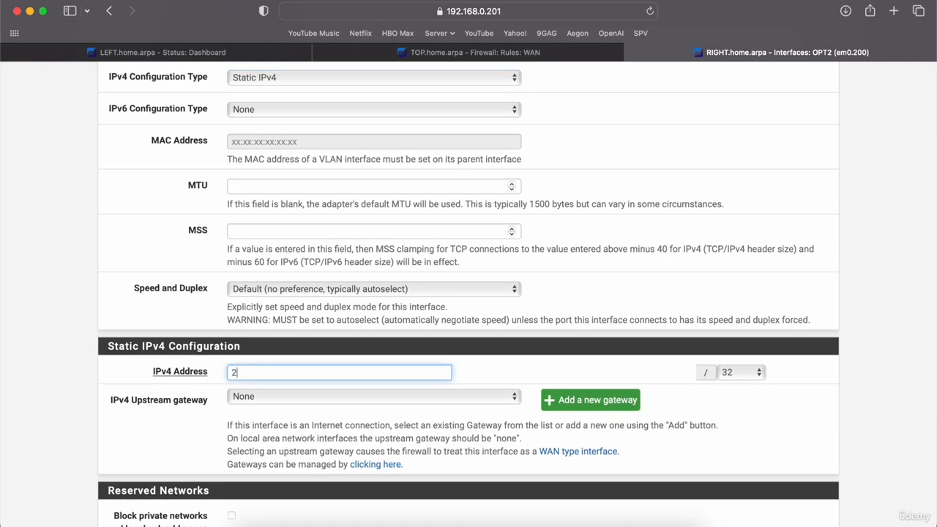
text(00.200.200.1)
click(751, 372)
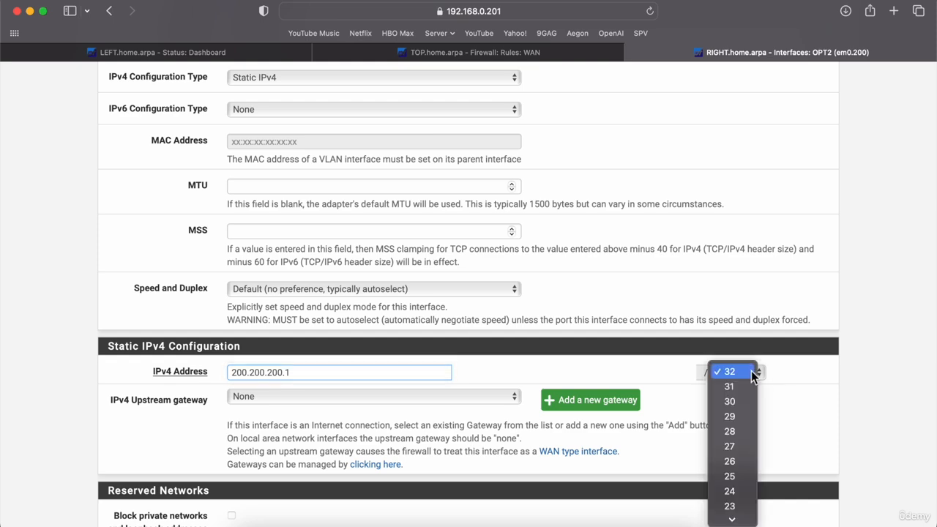
click(721, 491)
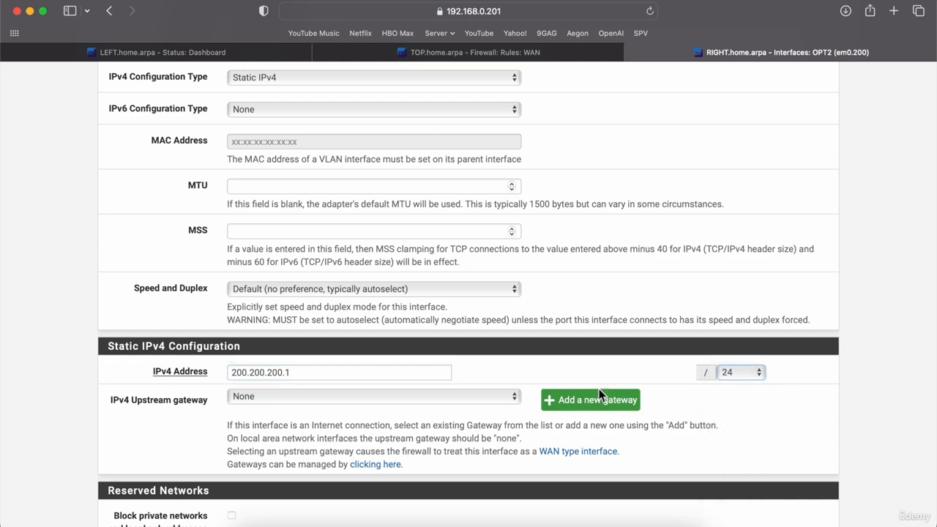
Save the VLAN200 interface configuration and apply the changes.
scroll(103, 336, down, 3)
click(251, 455)
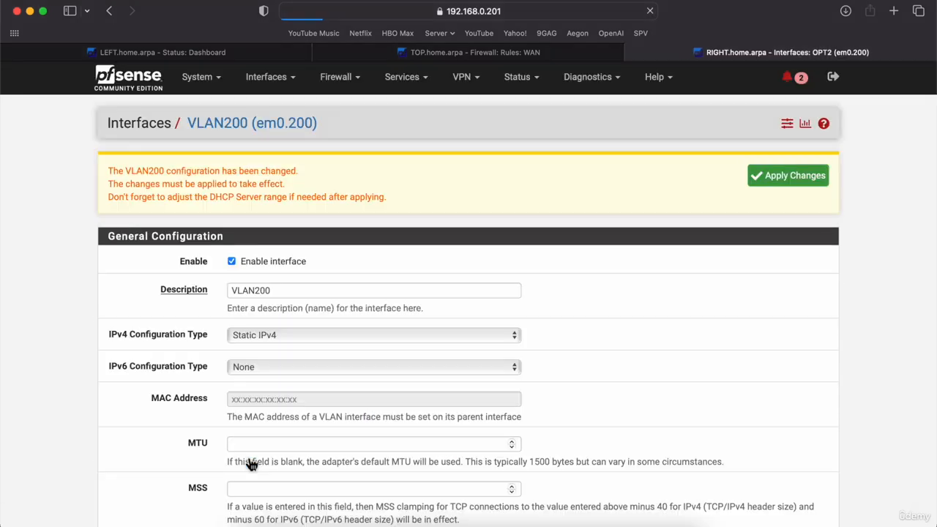
click(795, 180)
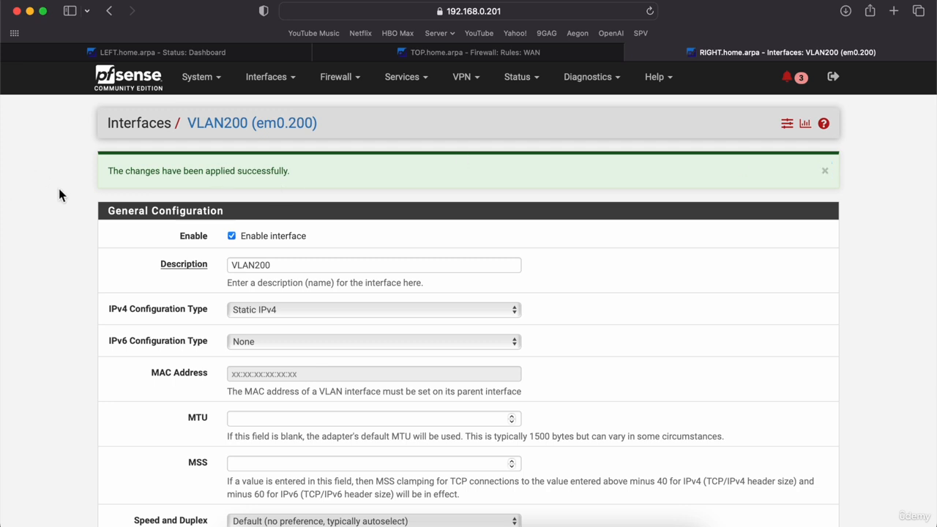
click(286, 78)
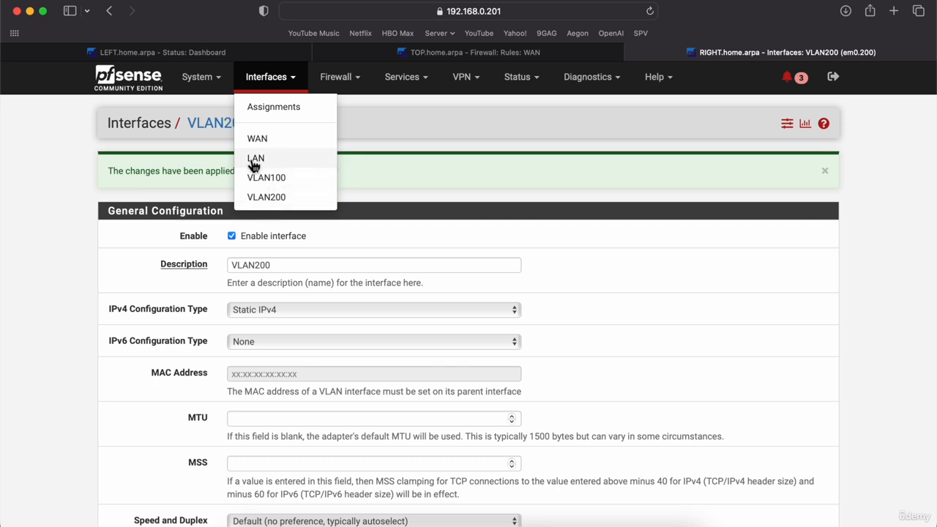
click(414, 132)
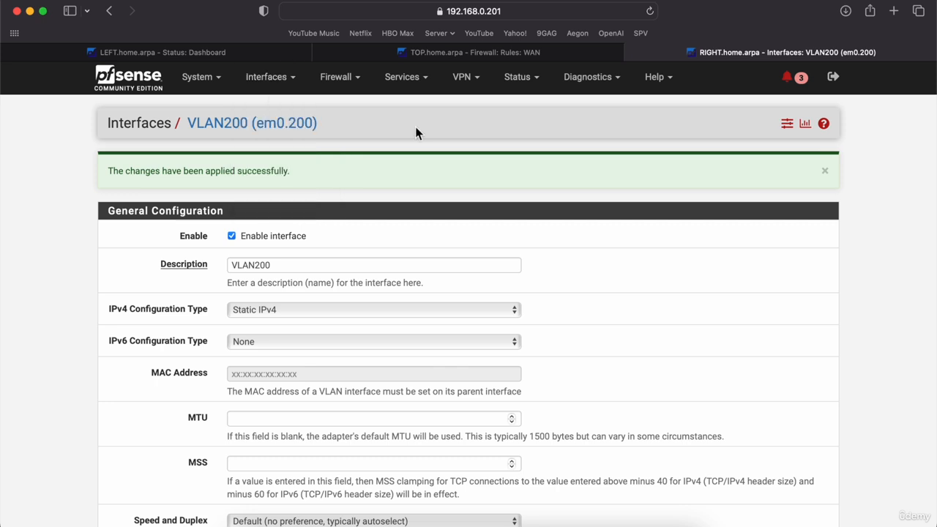
Open the DHCP server settings for the LAN interface.
click(426, 87)
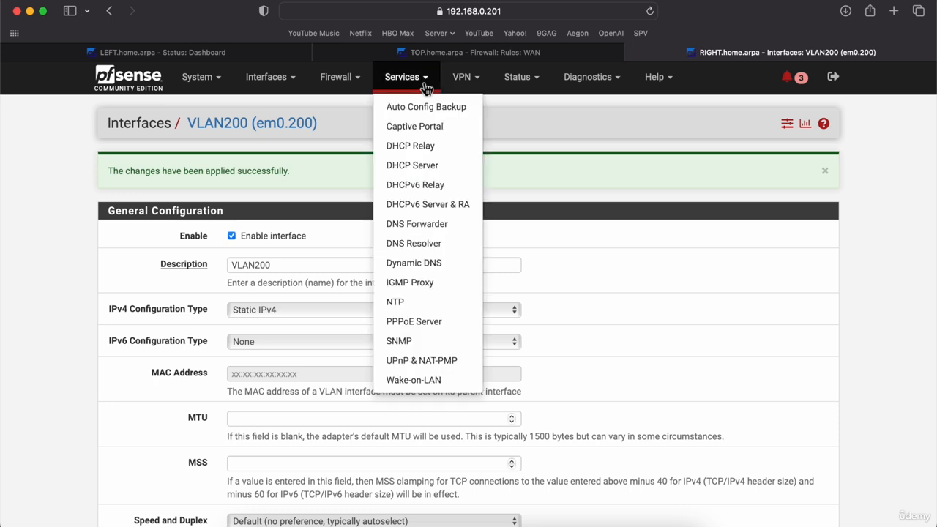
click(410, 167)
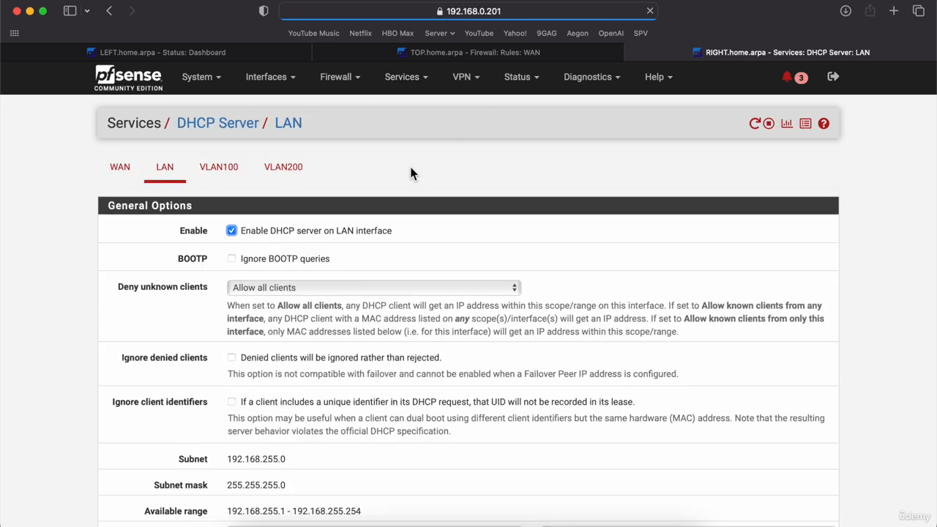
scroll(94, 333, down, 3)
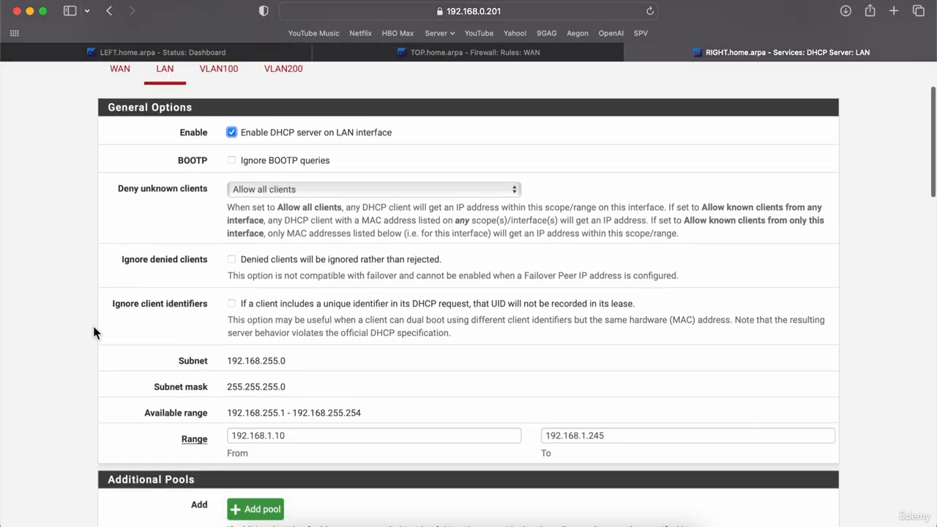
scroll(93, 333, down, 1)
scroll(421, 382, down, 1)
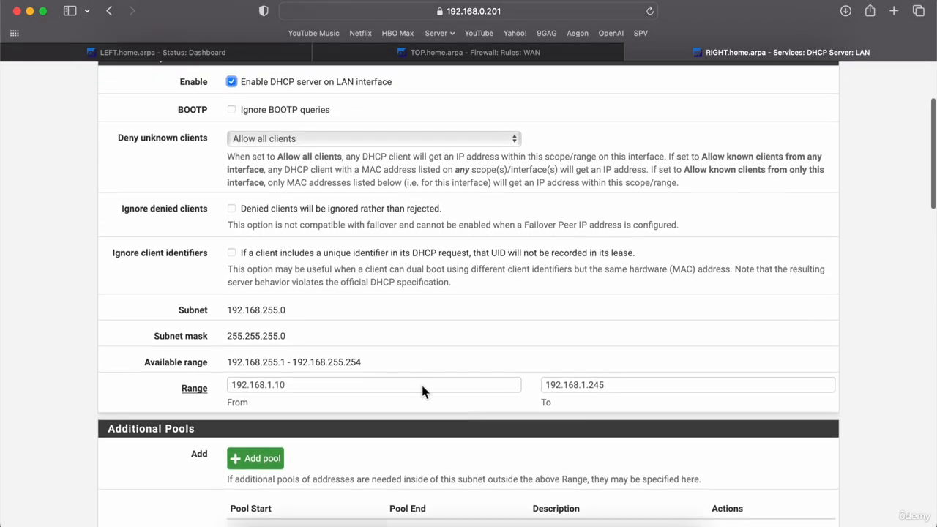
scroll(422, 385, up, 5)
click(413, 86)
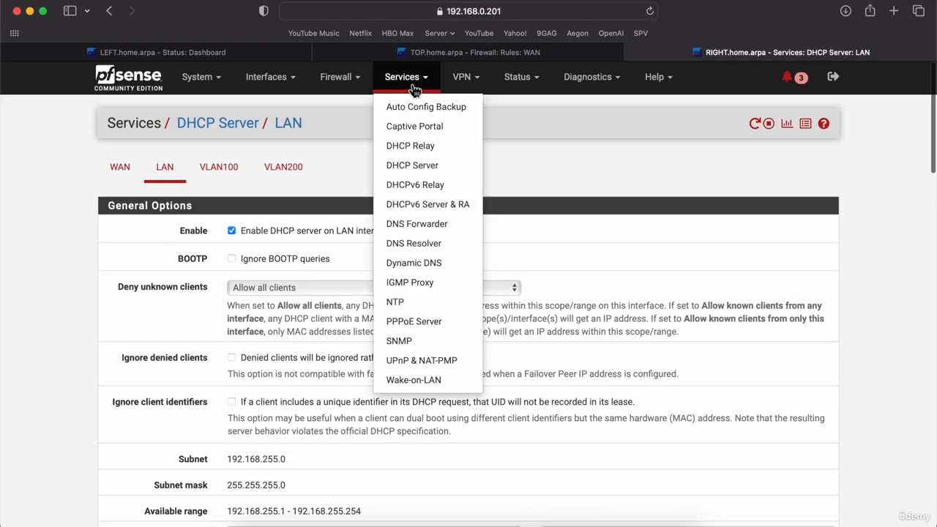
click(422, 167)
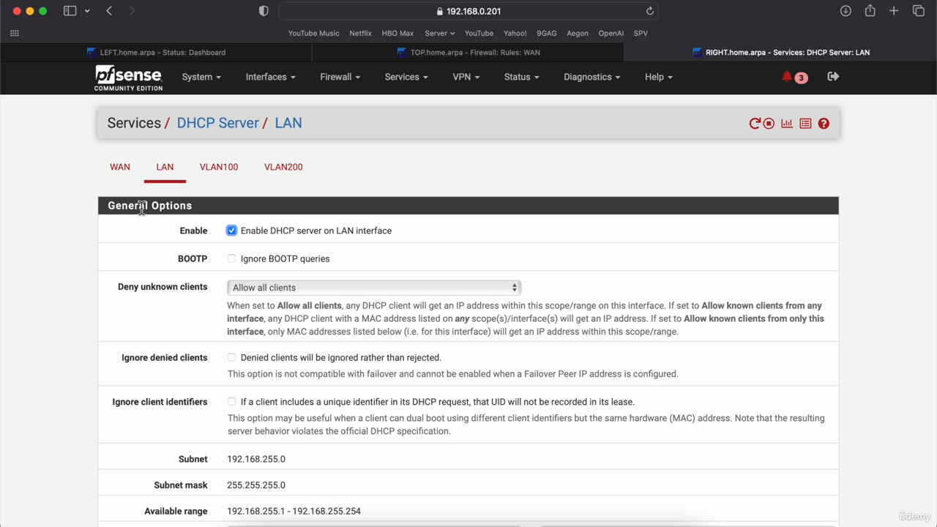
Copy the LAN DHCP range's start address into its end address, making it 192.168.1.10.
scroll(86, 268, down, 5)
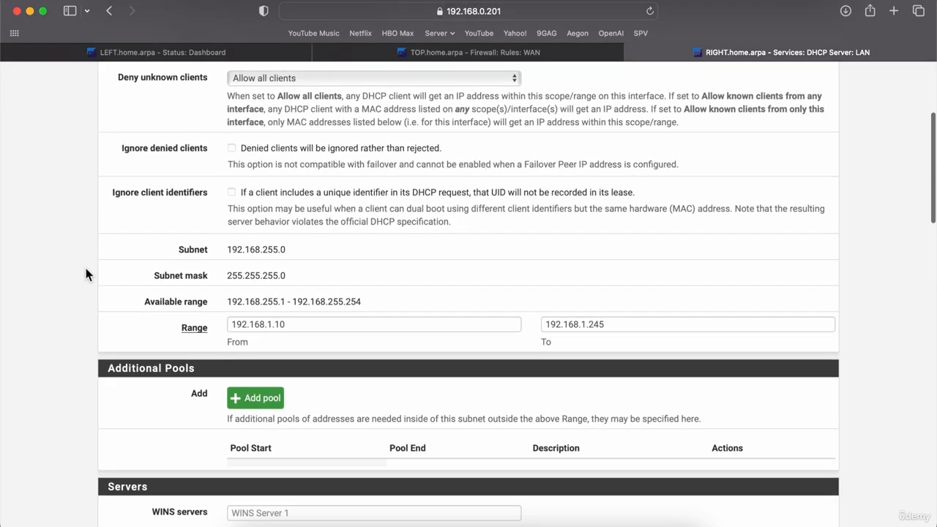
scroll(86, 268, down, 1)
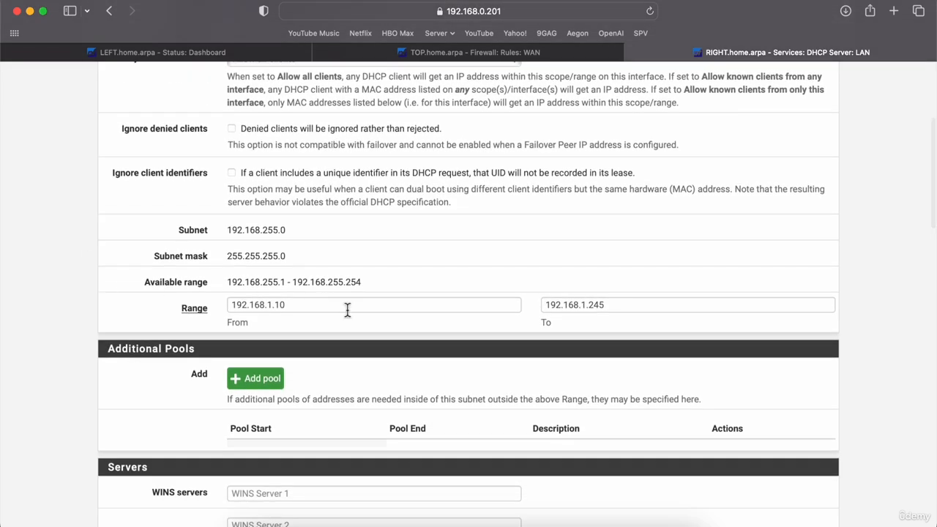
drag(644, 305, 518, 307)
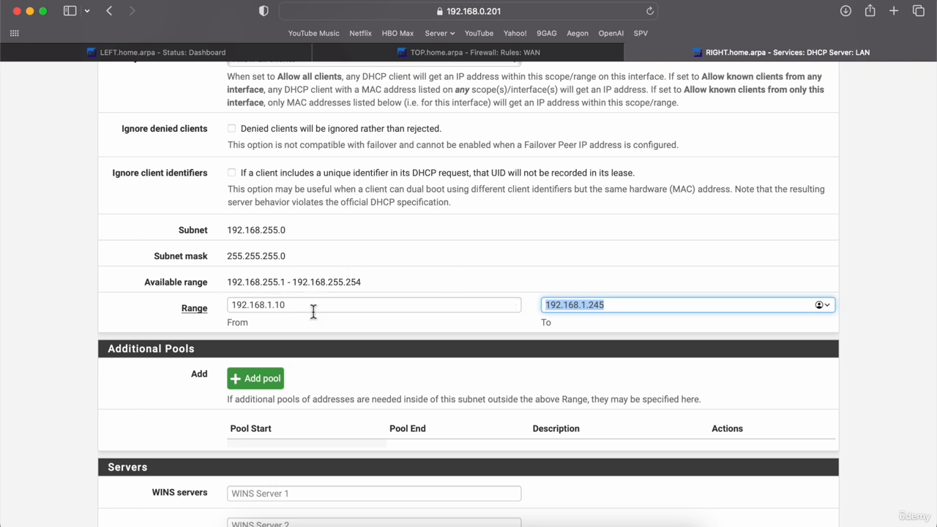
drag(313, 311, 203, 307)
key(super+c)
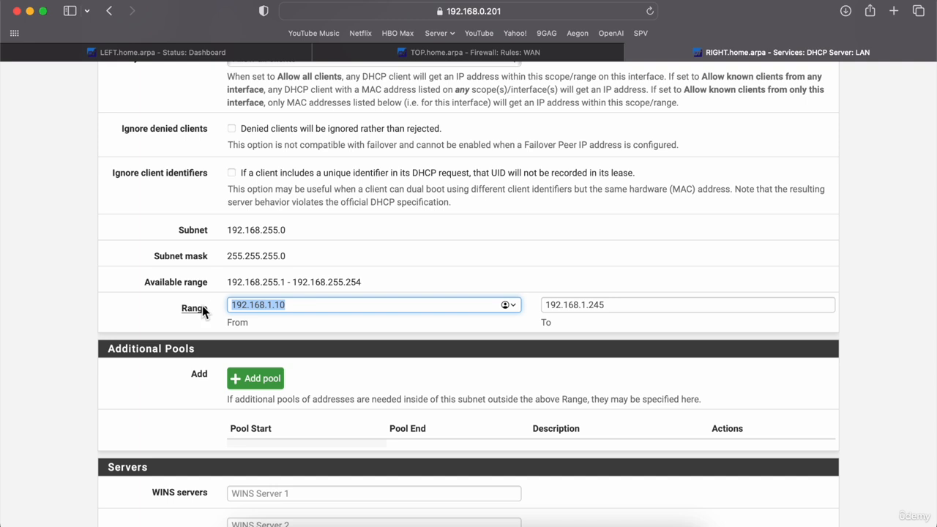
drag(634, 298, 517, 308)
key(super+v)
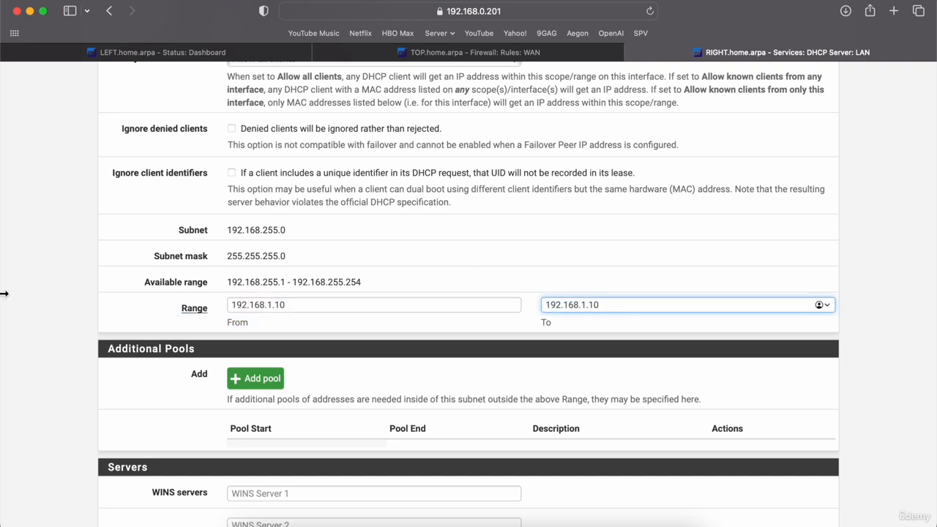
click(58, 331)
Set the LAN DHCP DNS servers to 8.8.8.8 and 8.8.1.1 and try to save the settings.
scroll(58, 331, down, 5)
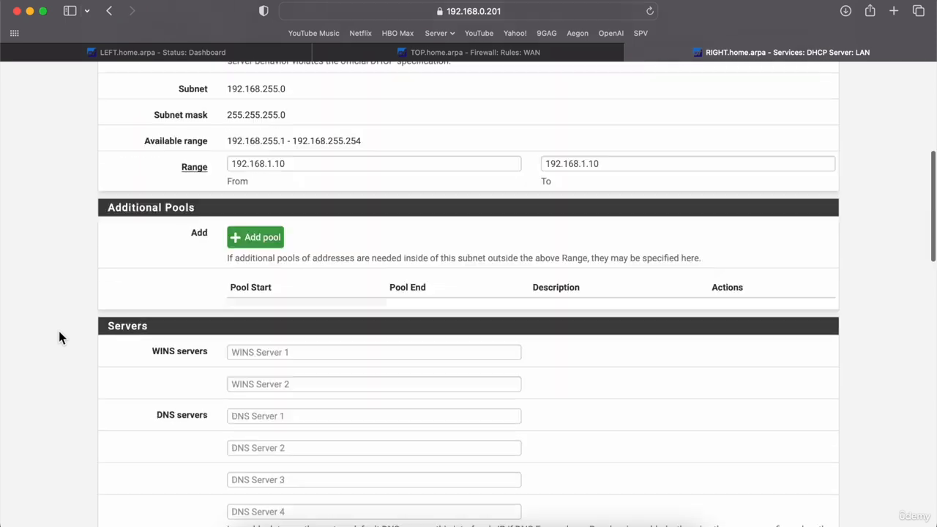
click(270, 352)
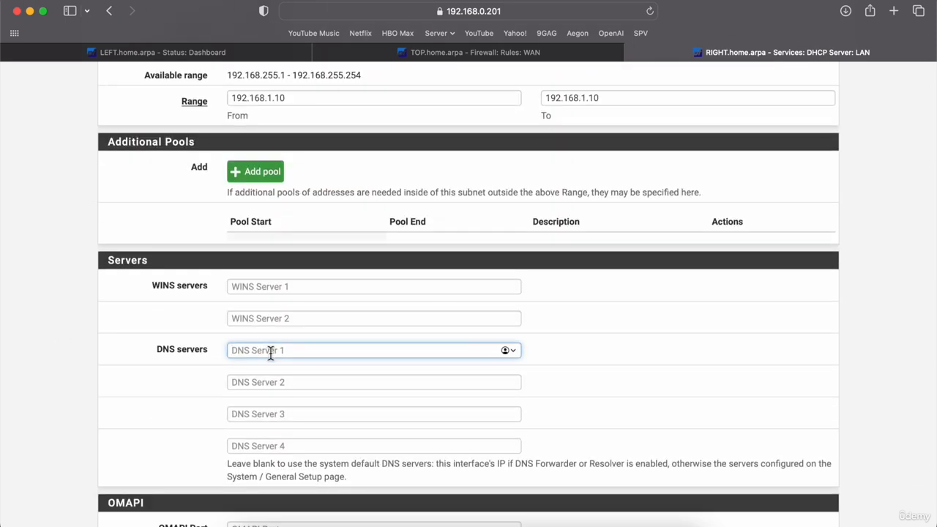
text(8.8)
key(Tab)
text(8.8)
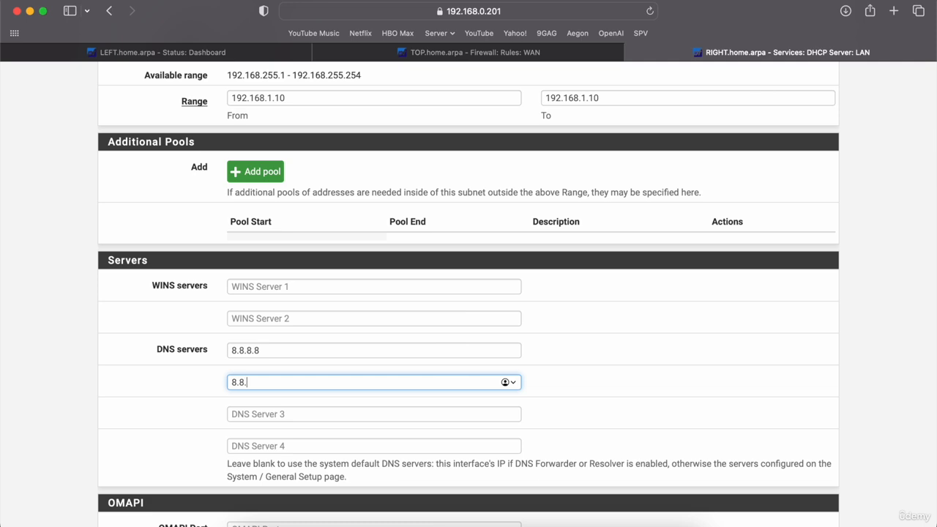
scroll(123, 369, down, 20)
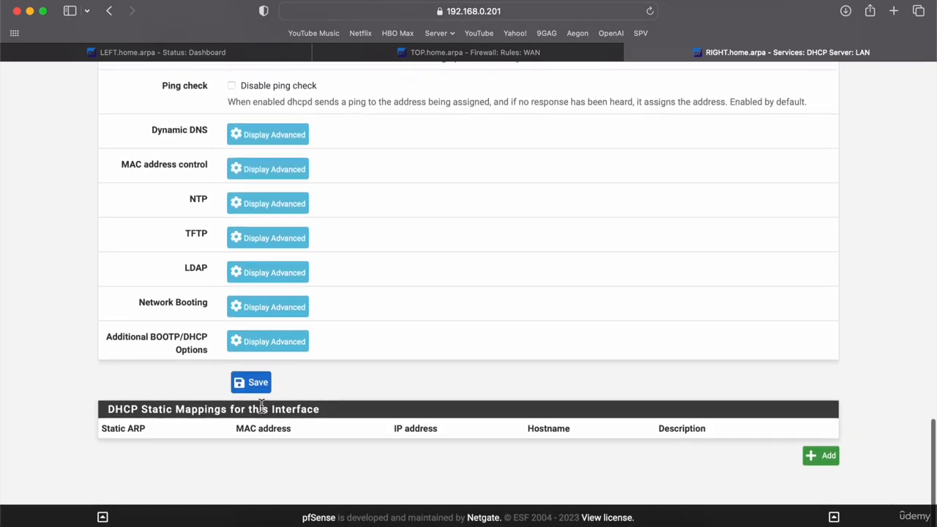
click(258, 383)
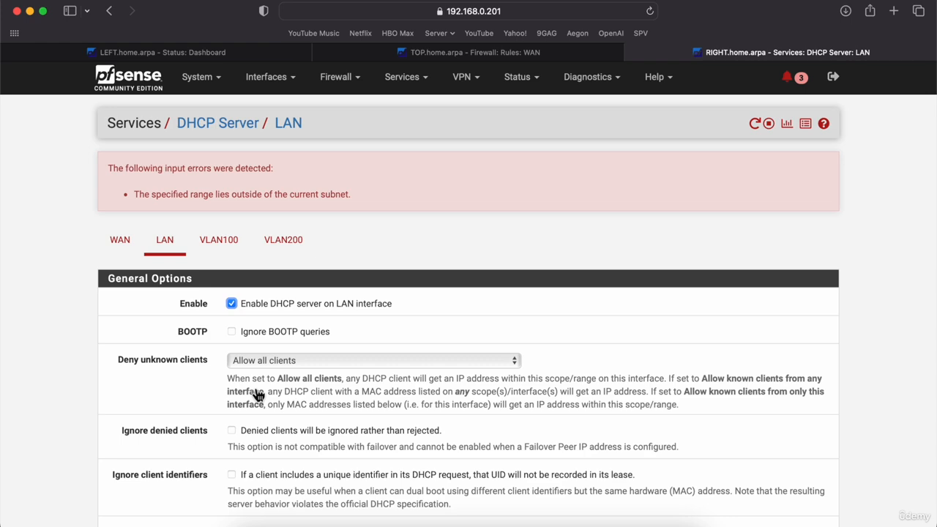
Re-enter 192.168.1.10 as the LAN DHCP range's end address and try to save the settings again.
scroll(128, 382, down, 5)
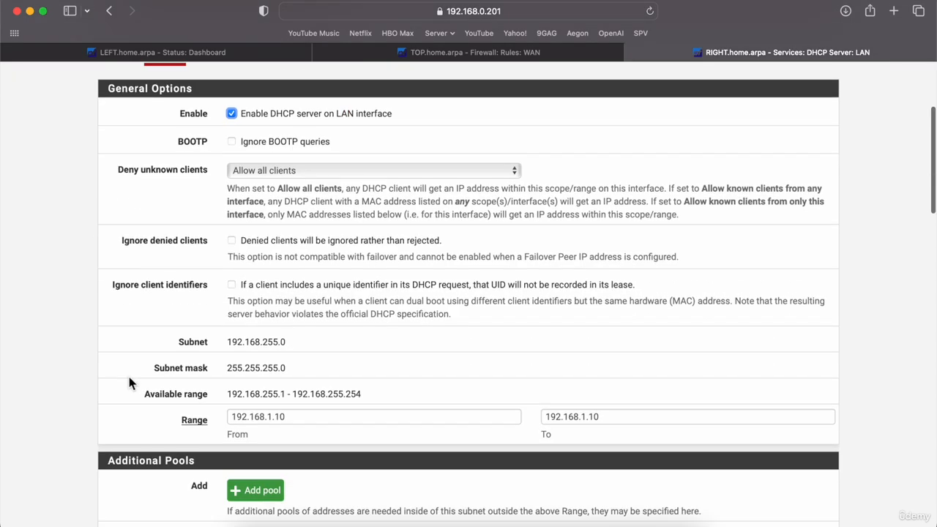
click(610, 416)
key(BackSpace)
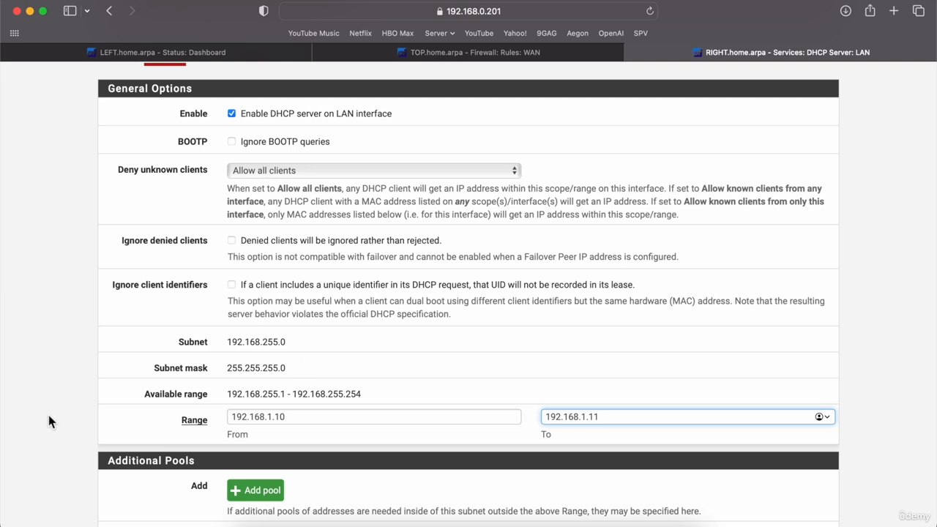
scroll(48, 415, down, 1)
text(1)
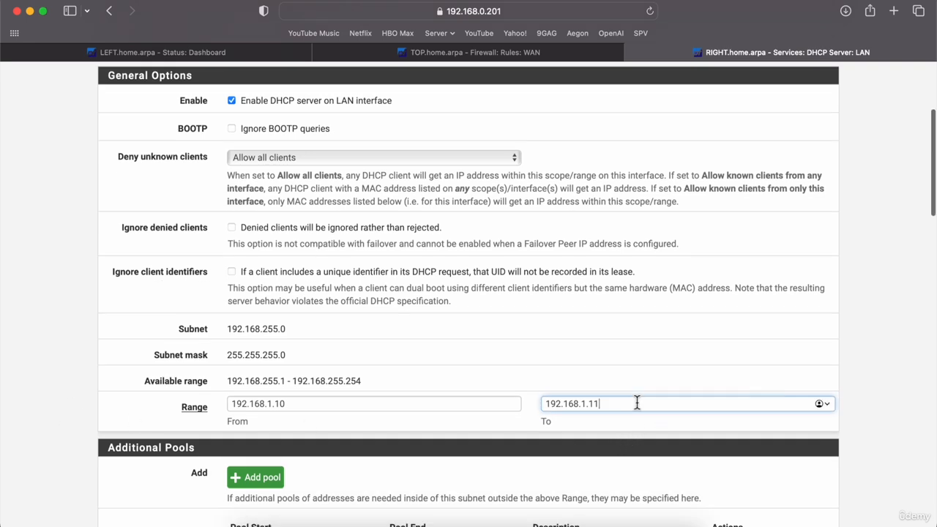
key(BackSpace)
text(0)
click(66, 395)
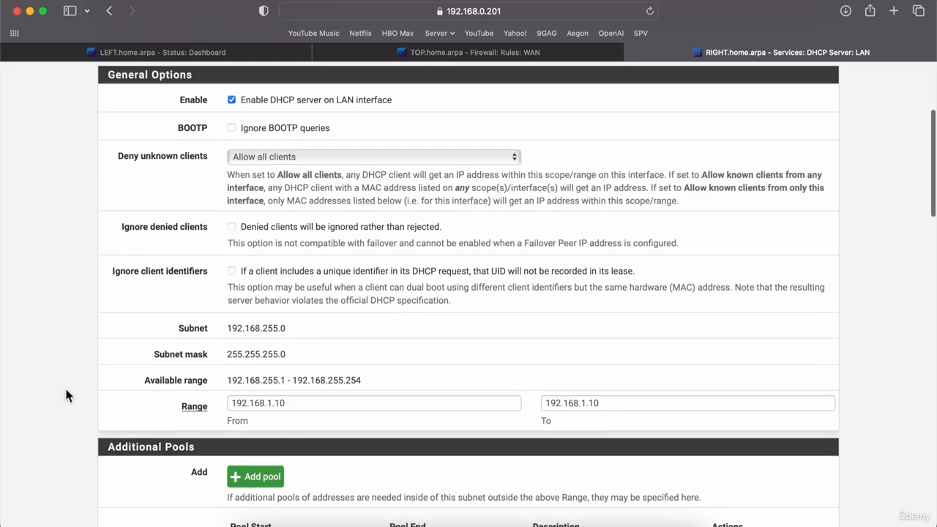
scroll(81, 406, down, 15)
scroll(132, 428, down, 5)
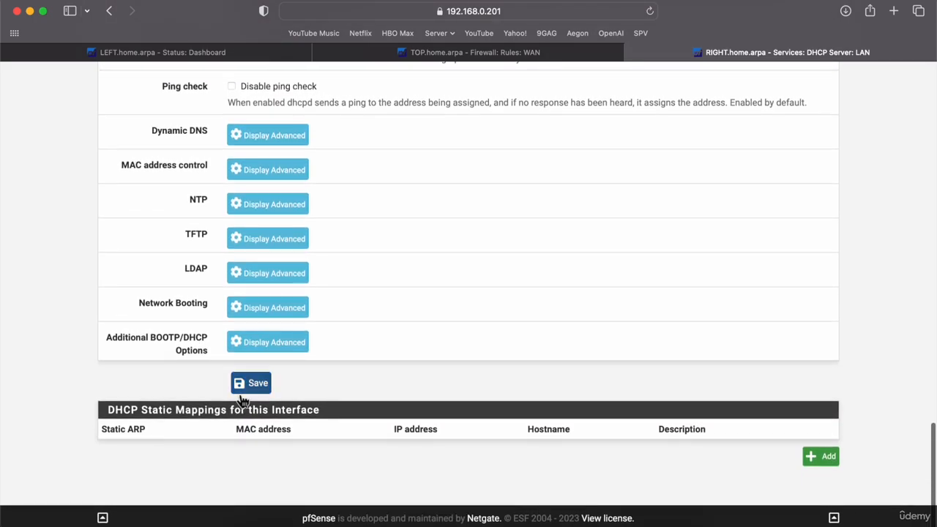
click(248, 387)
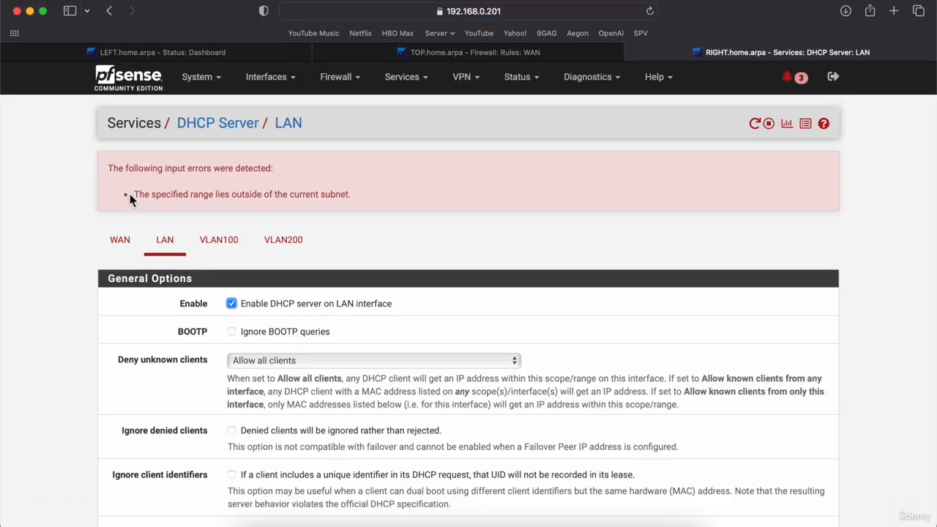
Set both the start and end of the LAN DHCP range to 192.168.255.10 and save the settings.
scroll(51, 274, down, 3)
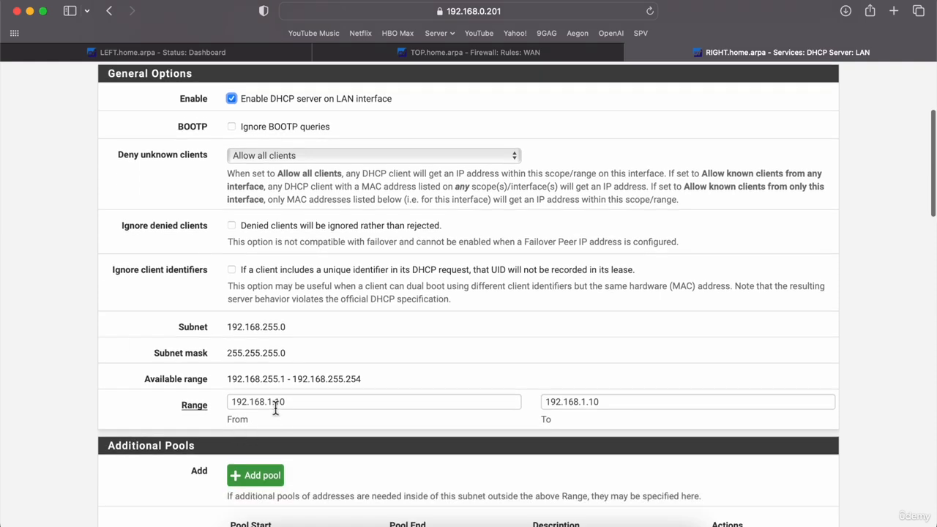
click(277, 403)
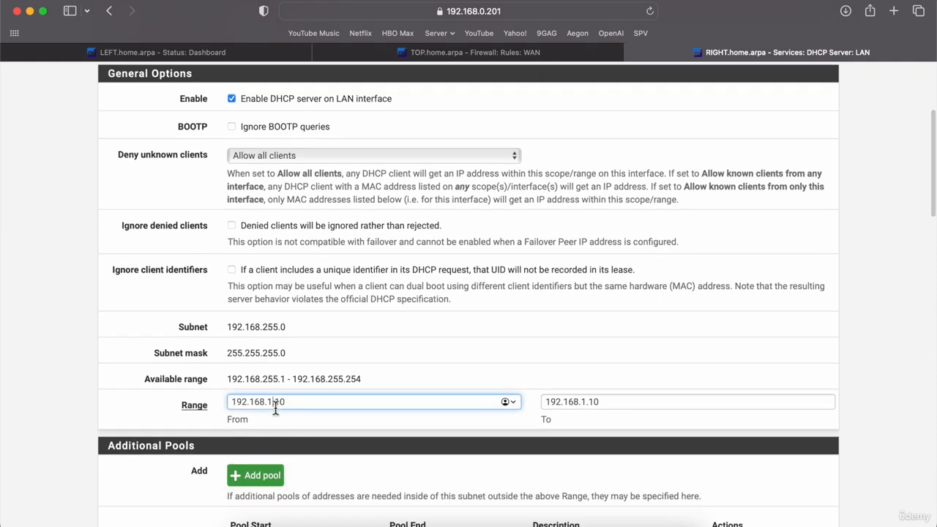
key(BackSpace)
text(255)
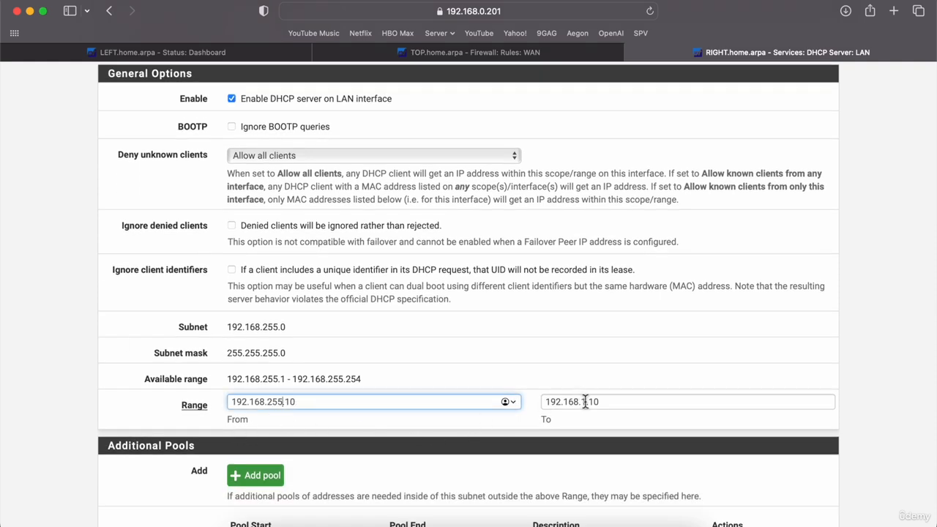
click(584, 401)
key(BackSpace)
text(255)
scroll(585, 401, down, 1)
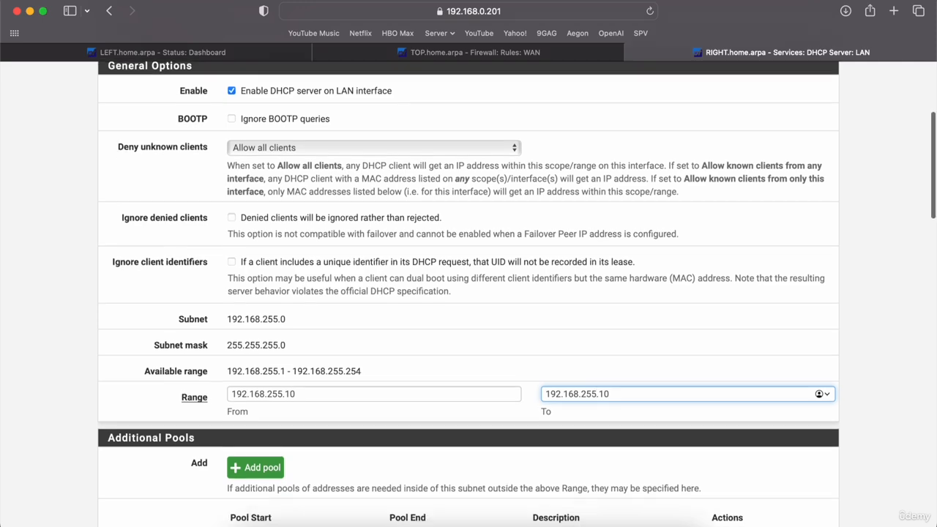
scroll(460, 432, down, 10)
click(260, 388)
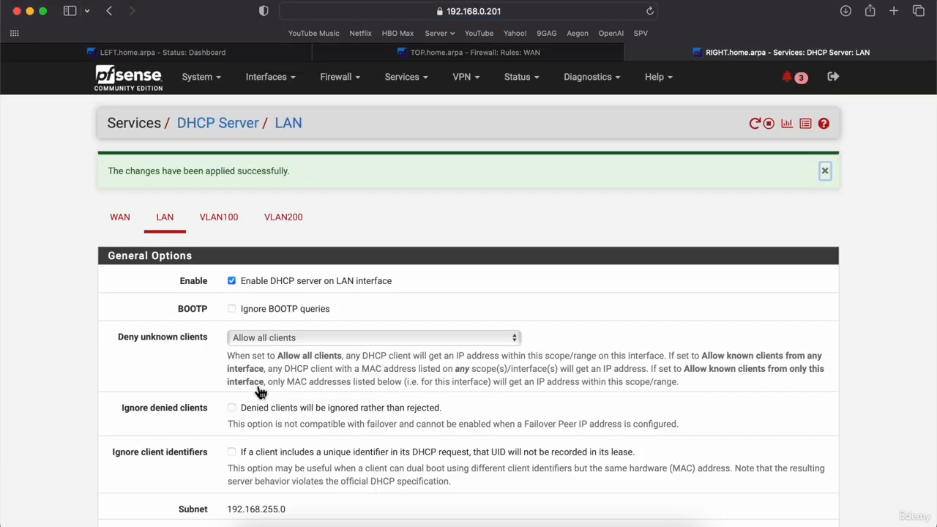
Copy the first address of the LAN's available range, 192.168.255.1, for use as the DHCP gateway.
scroll(31, 337, down, 6)
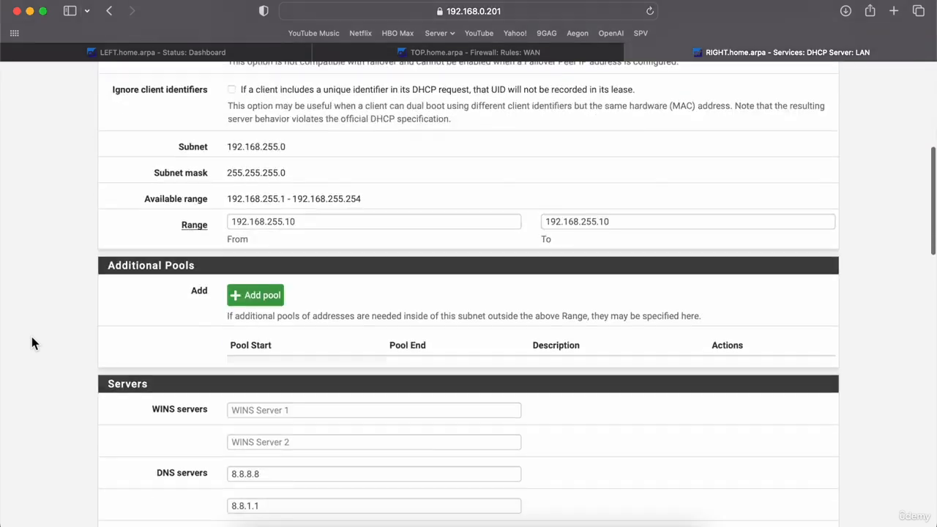
scroll(31, 336, up, 4)
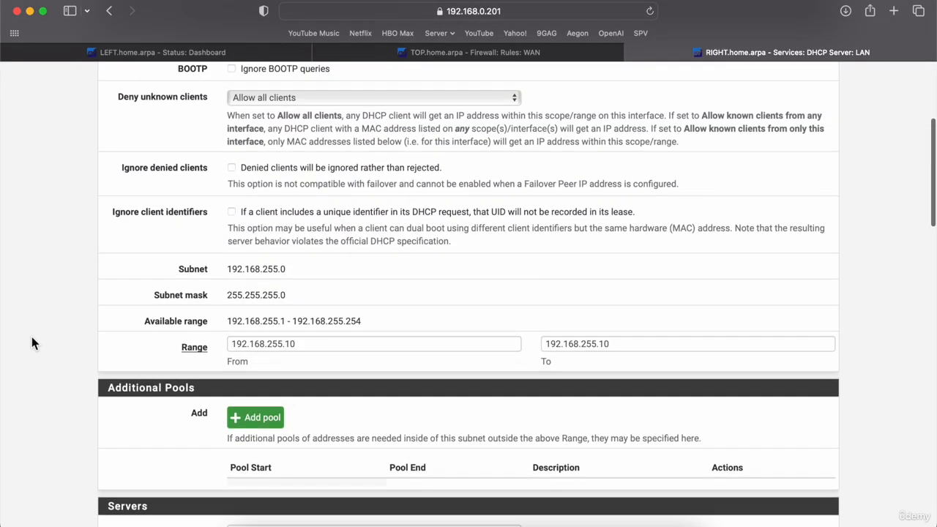
scroll(32, 337, down, 6)
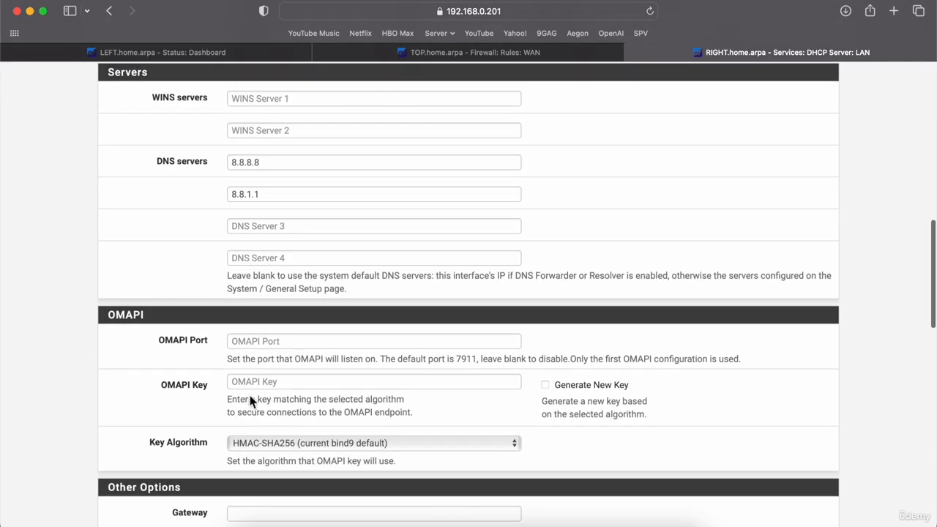
scroll(251, 397, down, 5)
click(259, 327)
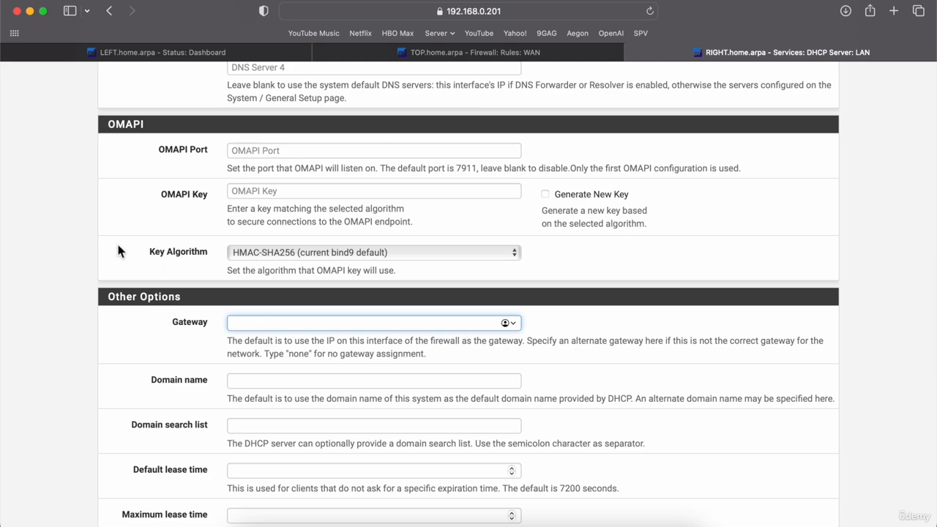
scroll(95, 246, up, 5)
scroll(95, 246, up, 5)
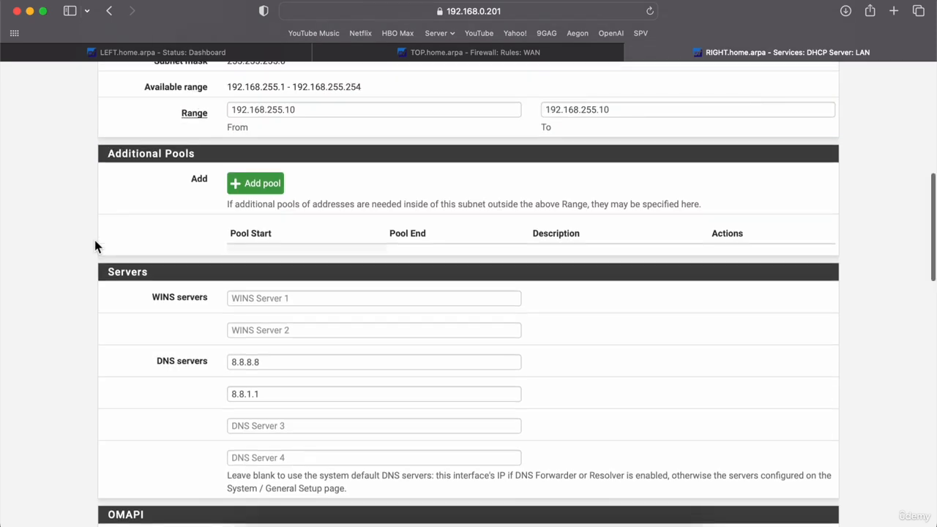
drag(286, 88, 230, 88)
key(super+c)
Enter the copied 192.168.255.1 as the LAN DHCP gateway and try to save the settings.
scroll(229, 89, down, 15)
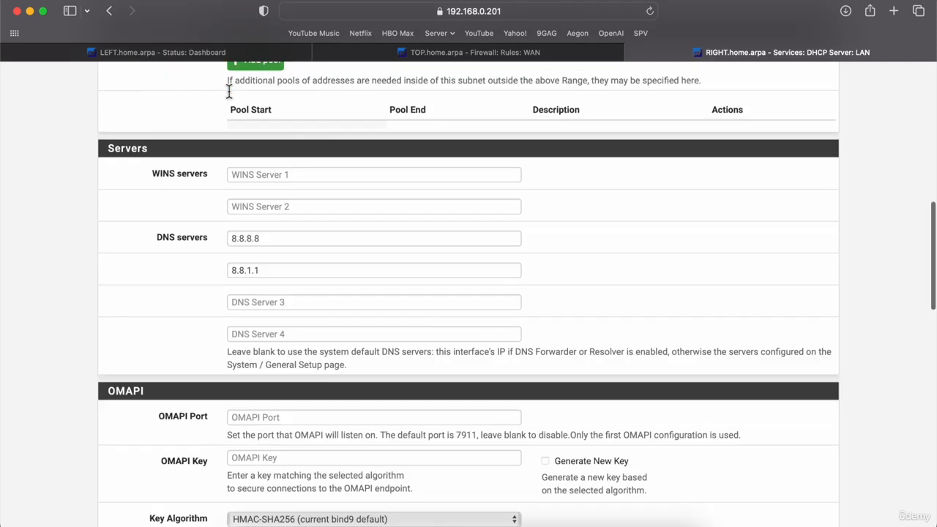
scroll(195, 174, up, 10)
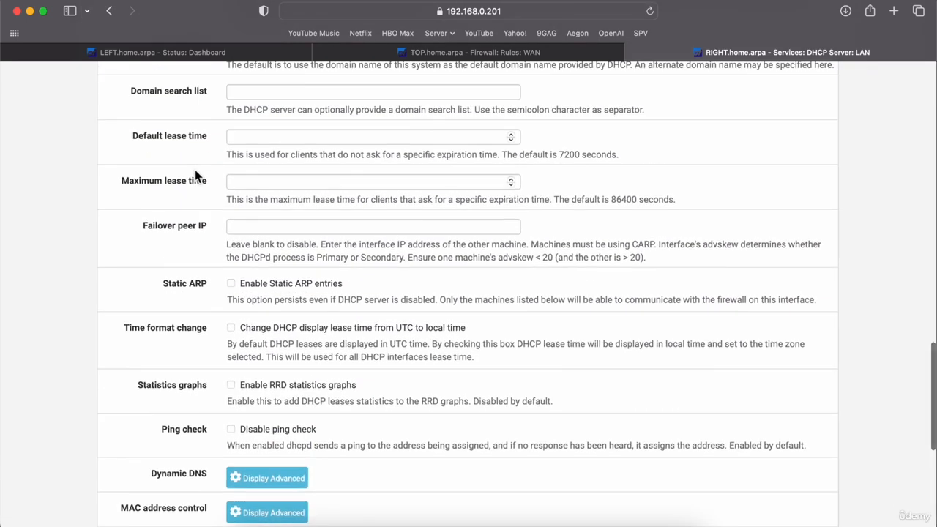
click(254, 127)
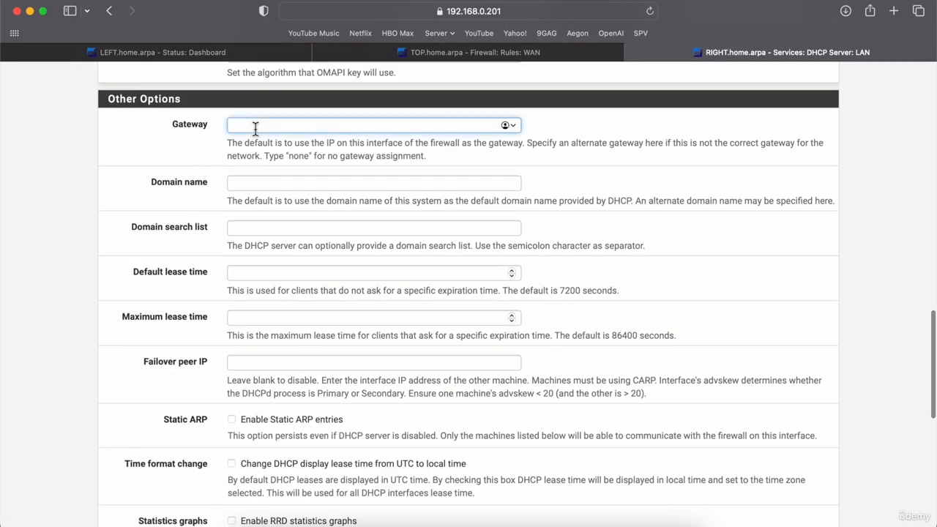
key(super+v)
scroll(88, 265, down, 10)
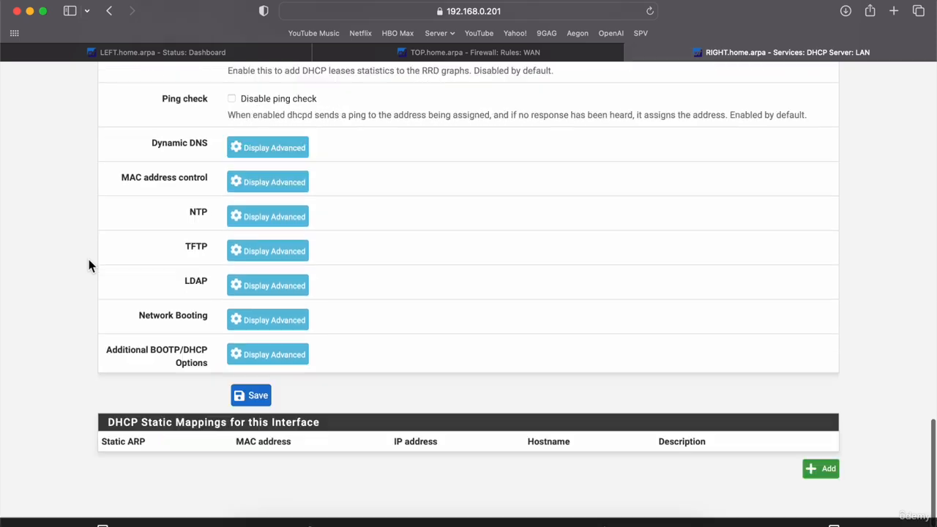
click(253, 385)
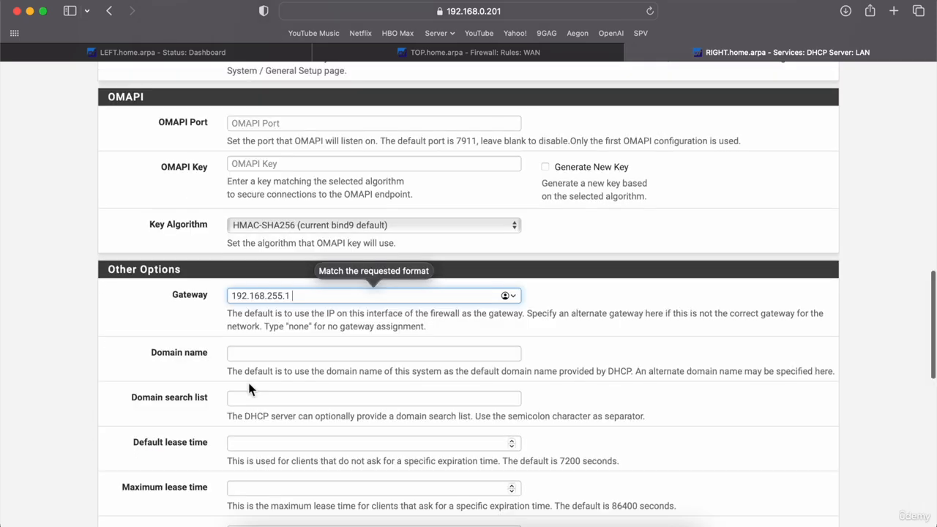
Remove the trailing space after 192.168.255.1 in the LAN DHCP gateway and save the settings.
click(156, 323)
click(331, 298)
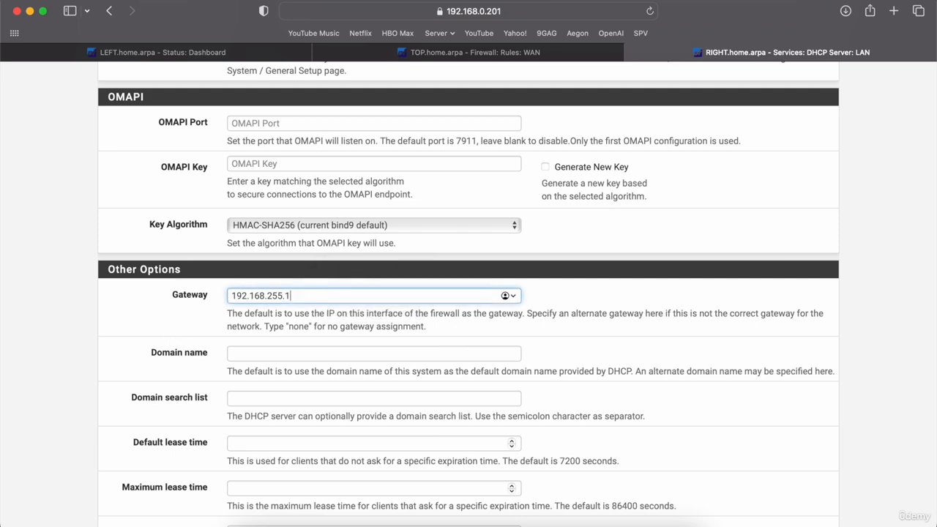
scroll(331, 299, down, 10)
scroll(469, 292, down, 3)
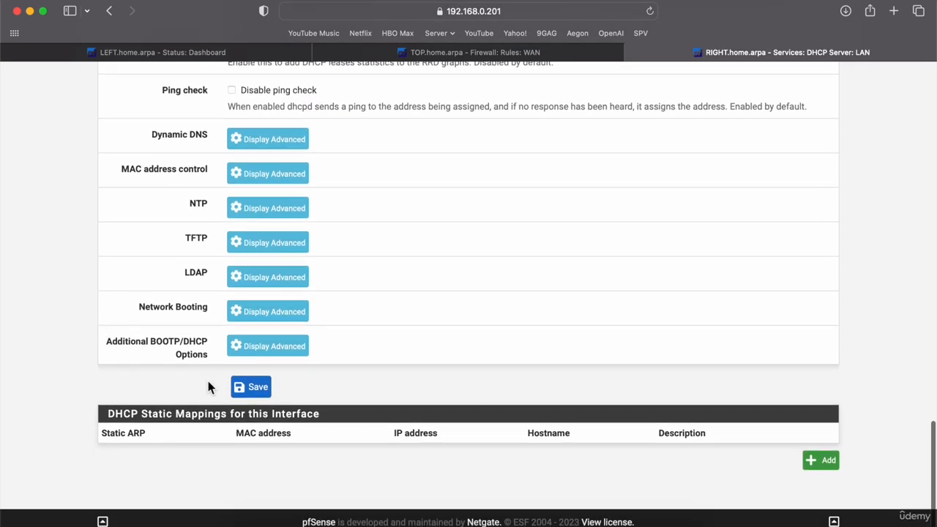
click(246, 393)
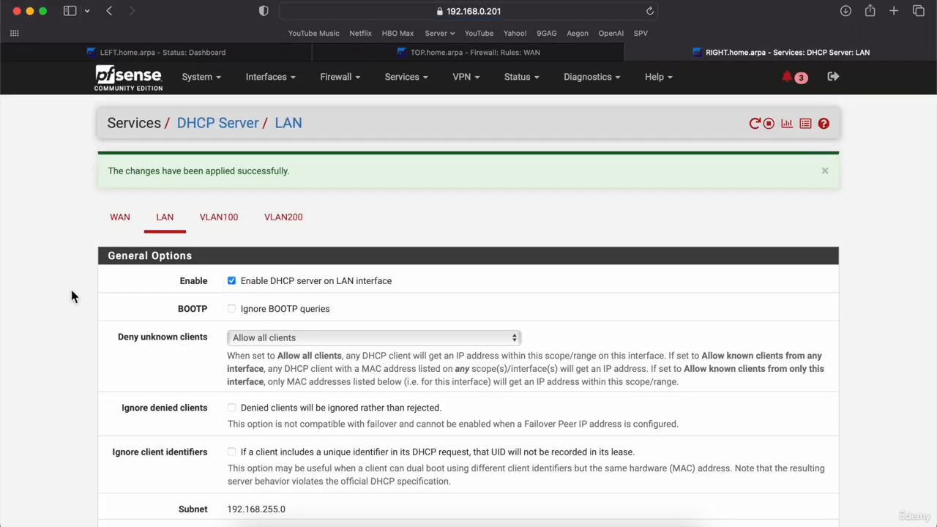
Enable the DHCP server on the VLAN100 interface and set its range's start address to 100.100.100.100.
click(234, 231)
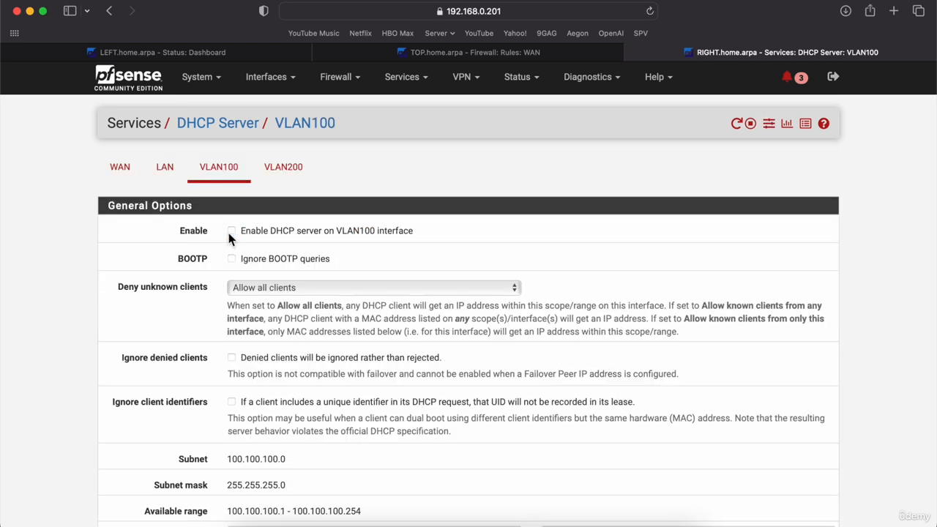
click(234, 235)
scroll(236, 238, down, 3)
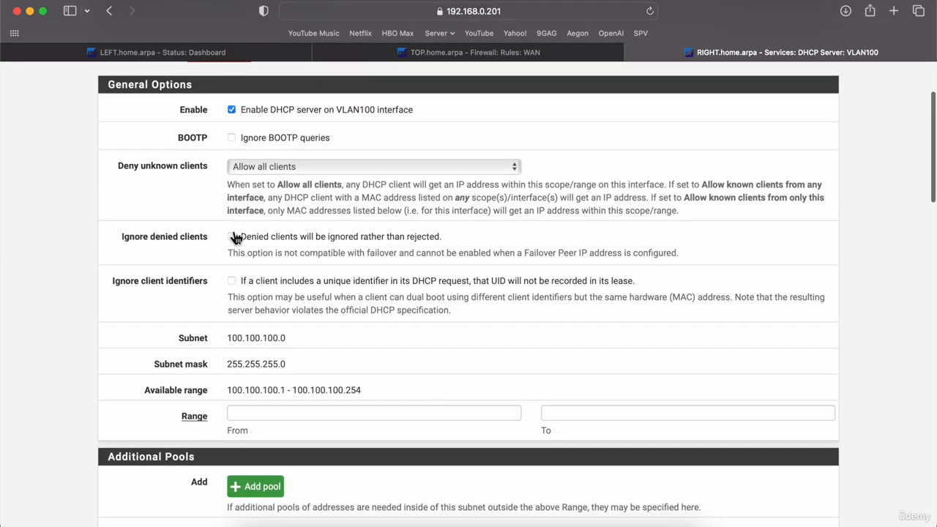
drag(284, 390, 222, 395)
key(super+c)
click(279, 414)
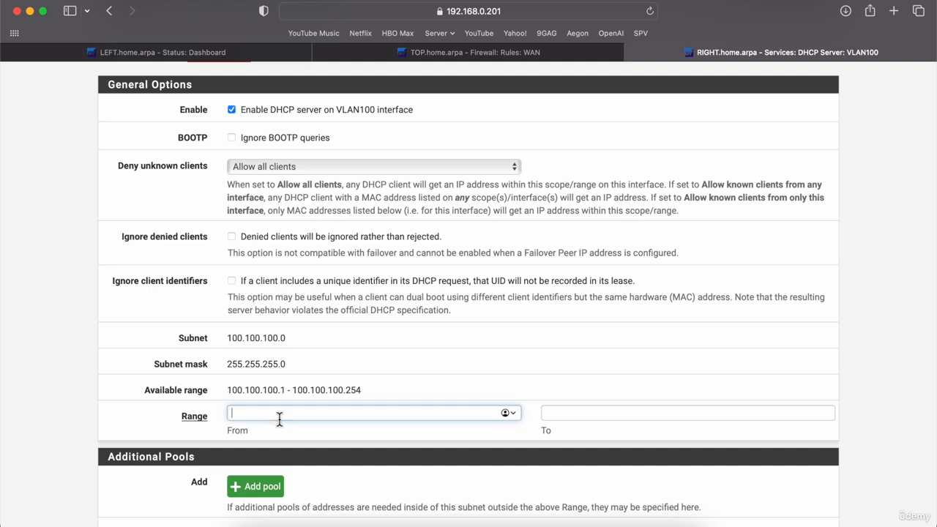
key(super+v)
text(100)
Copy the VLAN100 DHCP range's start address into its end address, making it 100.100.100.100.
click(597, 415)
click(402, 414)
key(super+a)
click(617, 412)
key(super+v)
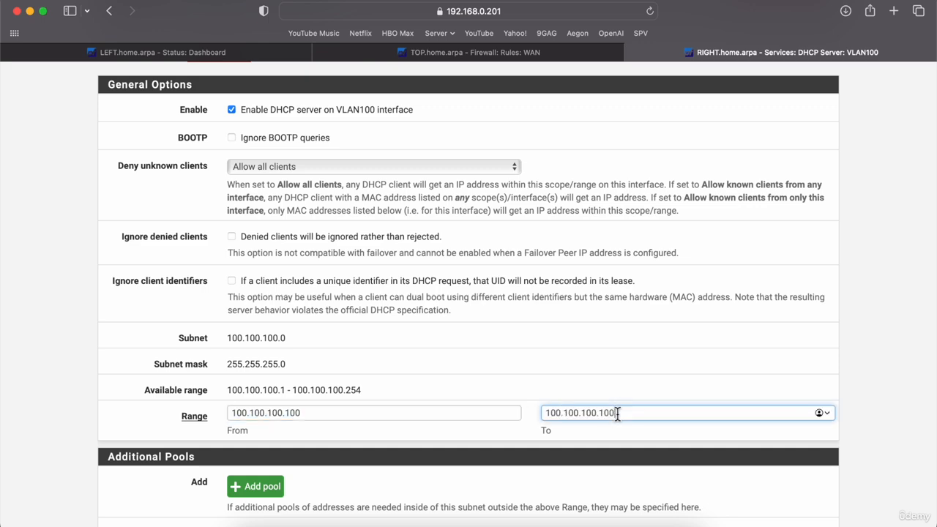
click(80, 373)
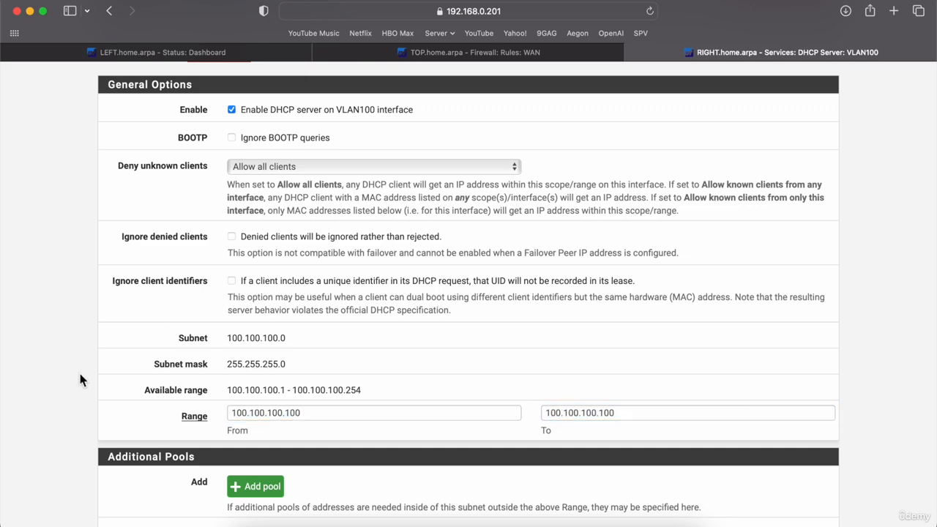
Set the first two VLAN100 DHCP DNS servers to 8.8.8.8 and 8.8.1.1.
scroll(79, 374, down, 8)
scroll(80, 379, down, 1)
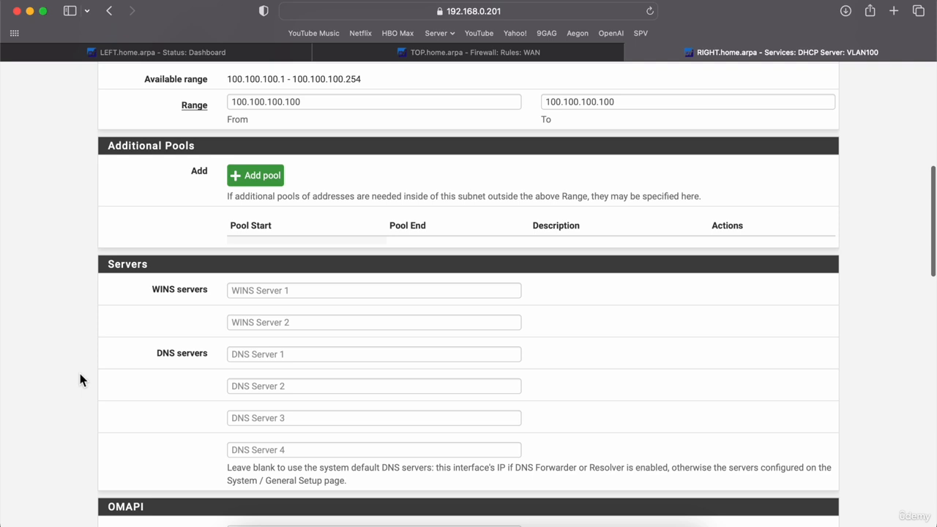
click(254, 355)
text(8.8.8.)
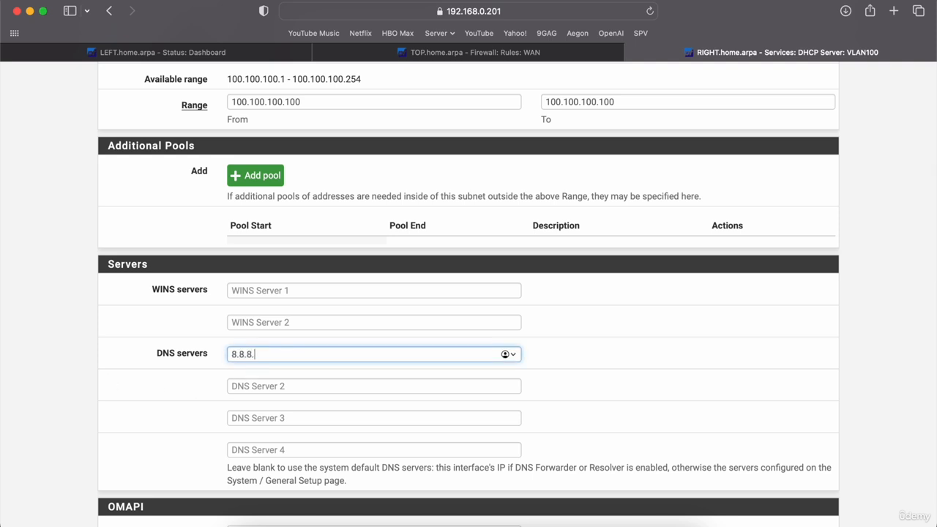
text(8)
key(Tab)
text(8.8)
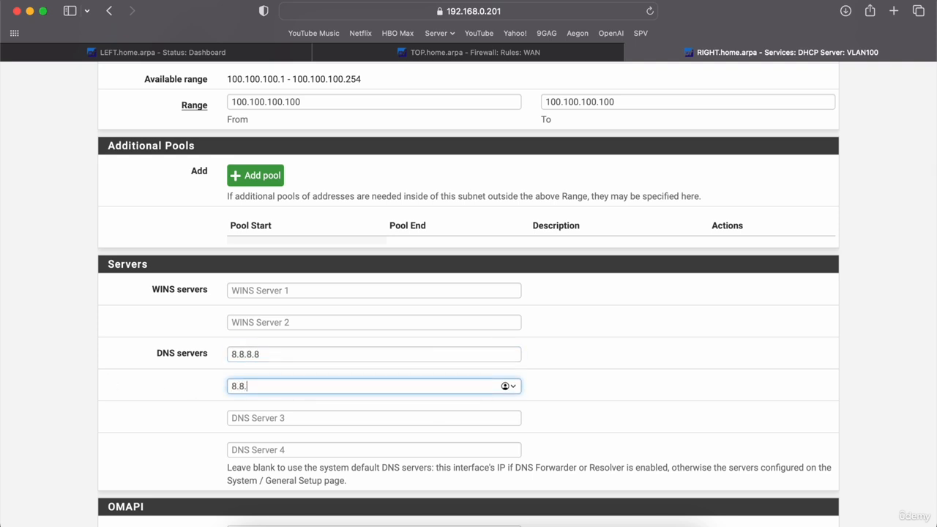
text(.1.1)
Set the VLAN100 DHCP gateway to 100.100.100.1 and save the settings.
scroll(183, 389, down, 5)
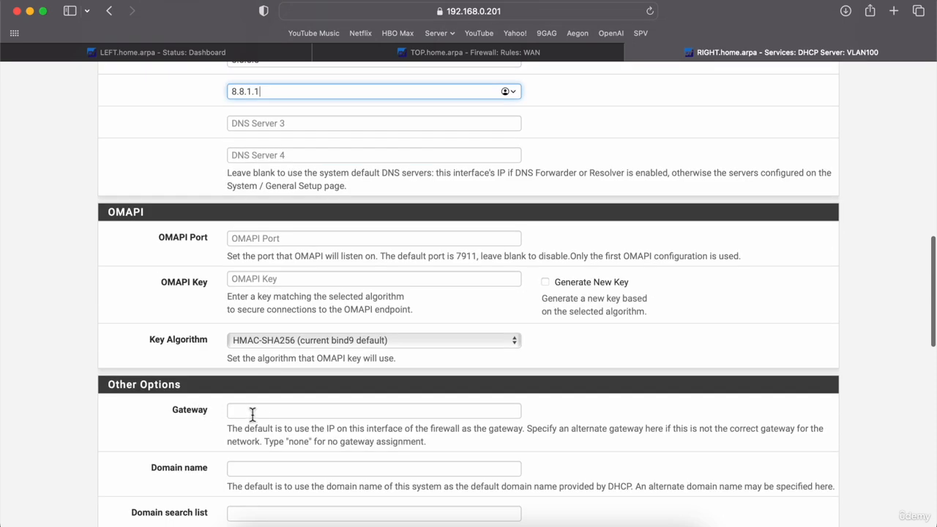
click(252, 411)
text(100.100.100.1)
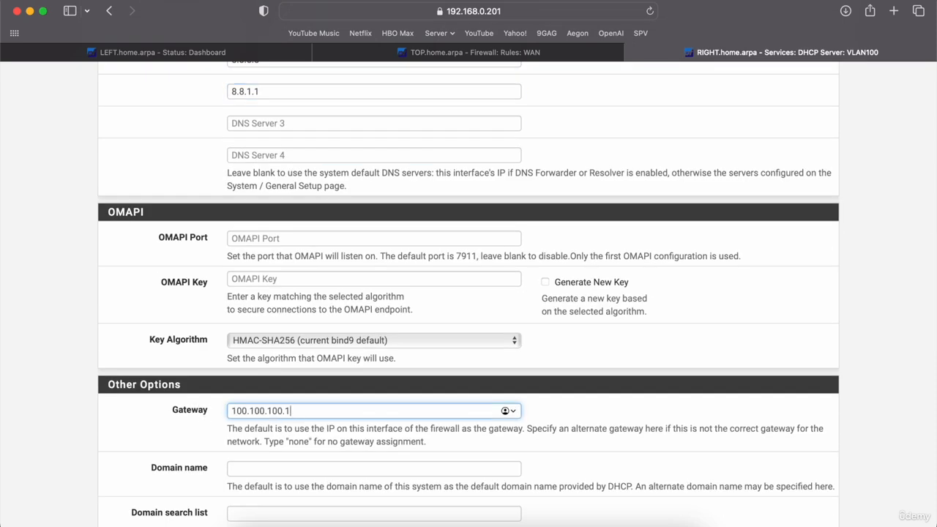
scroll(126, 441, down, 10)
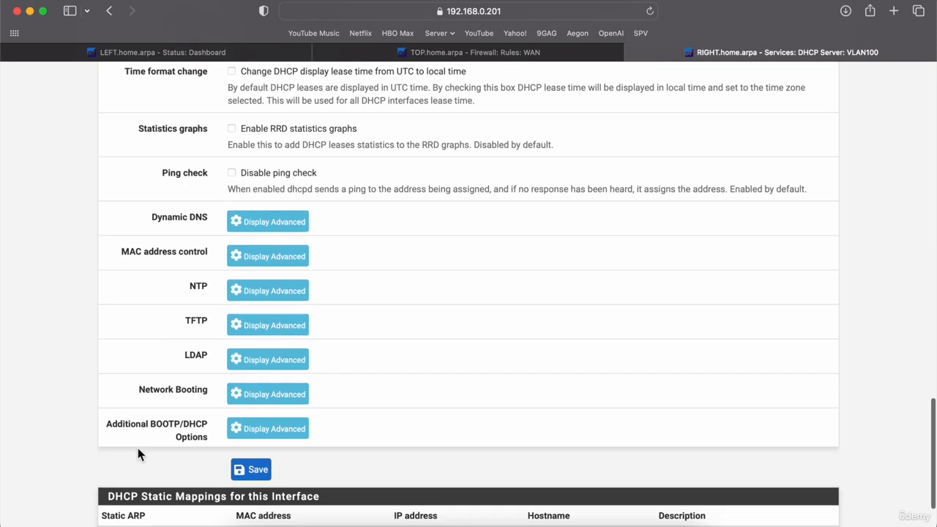
click(254, 475)
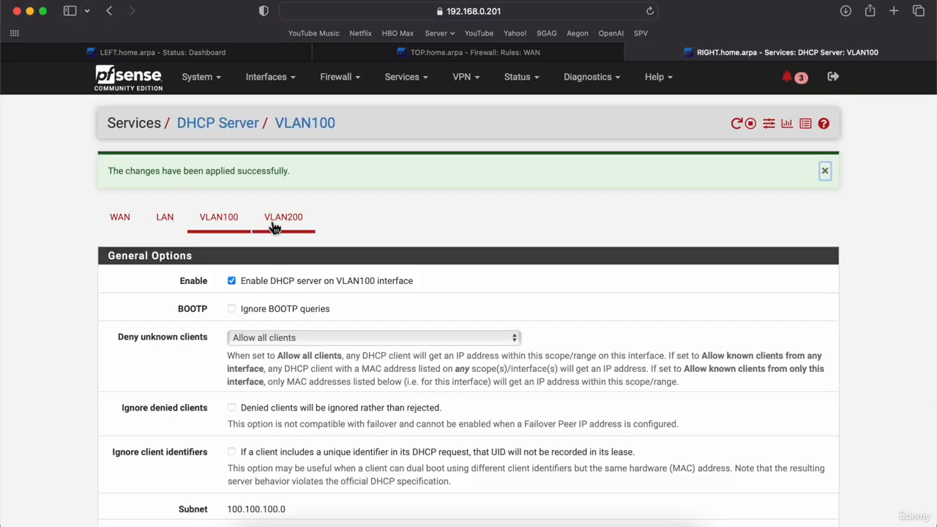
Enable the DHCP server on the VLAN200 interface and set both the start and end of its range to 200.200.200.200.
click(270, 220)
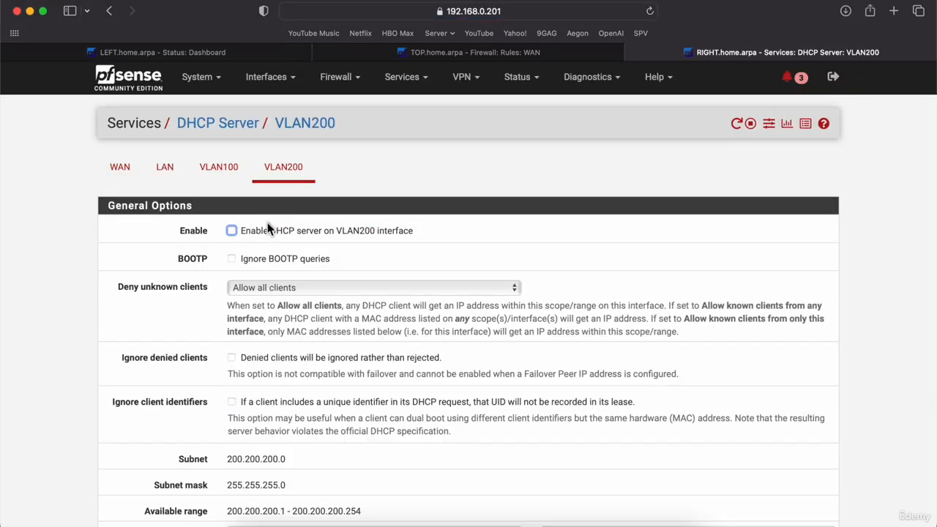
click(251, 231)
scroll(126, 330, down, 3)
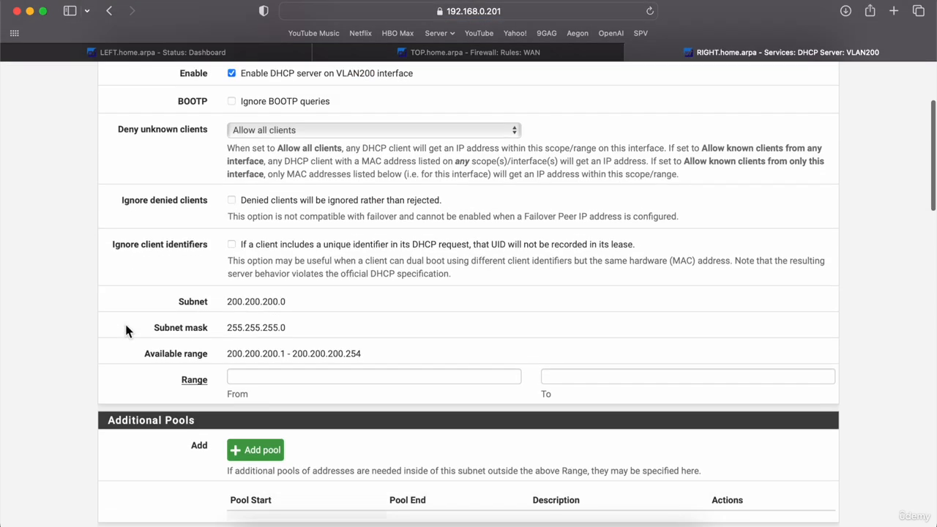
drag(284, 353, 228, 356)
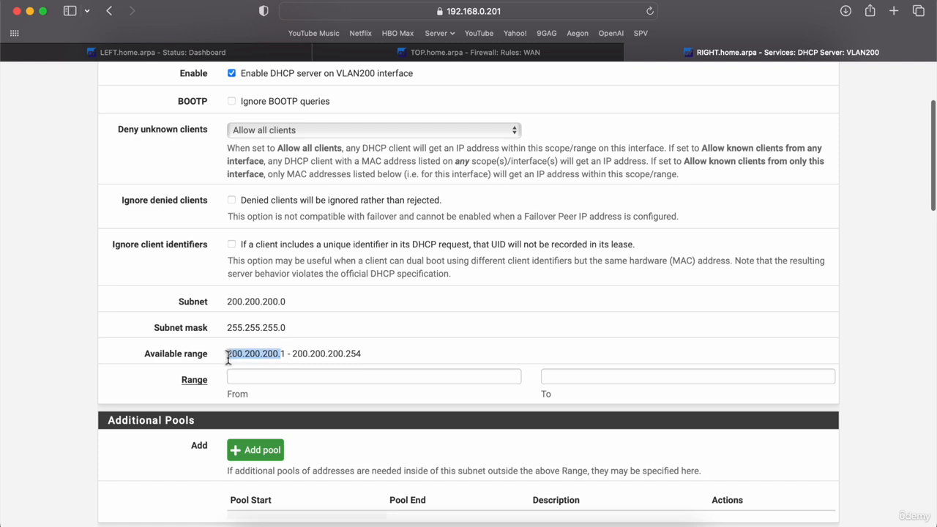
click(242, 376)
key(super+v)
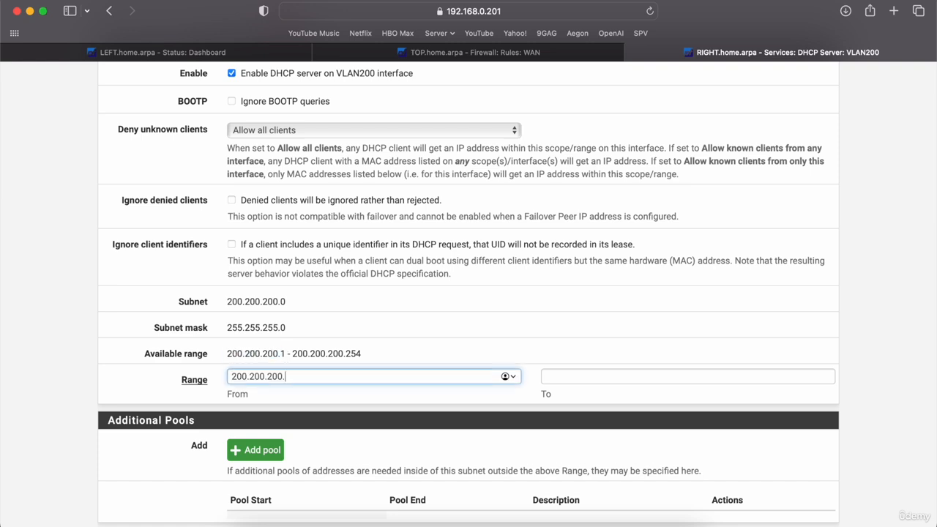
text(200)
key(Tab)
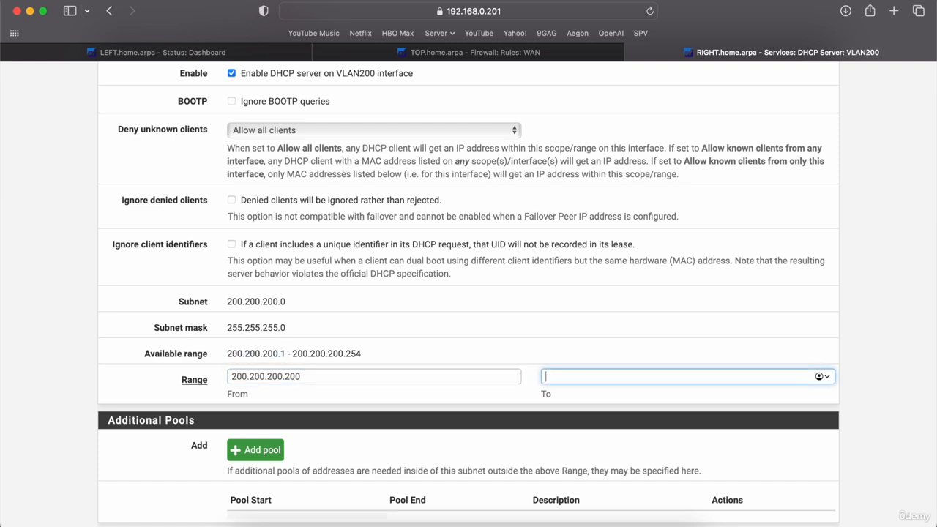
key(super+v)
click(40, 394)
Set the first two VLAN200 DHCP DNS servers to 8.8.8.8 and 8.8.1.1.
scroll(40, 394, down, 5)
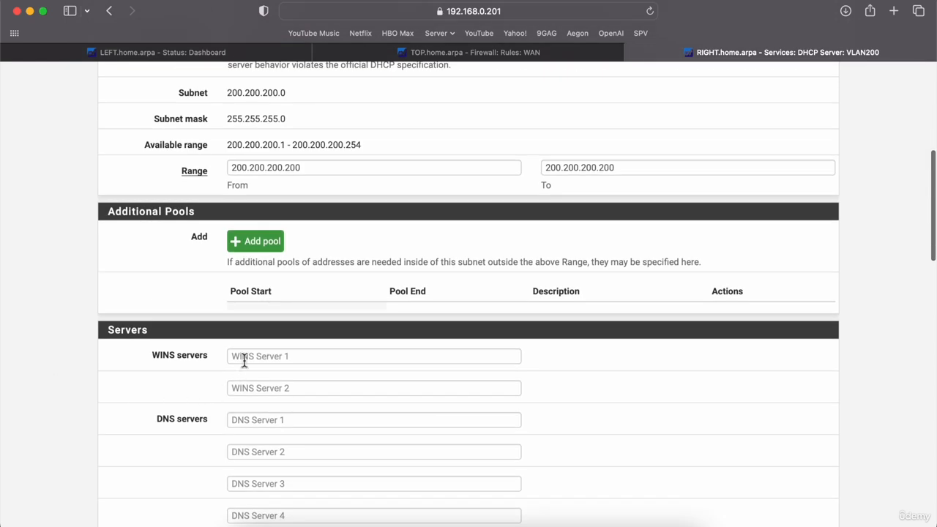
click(254, 420)
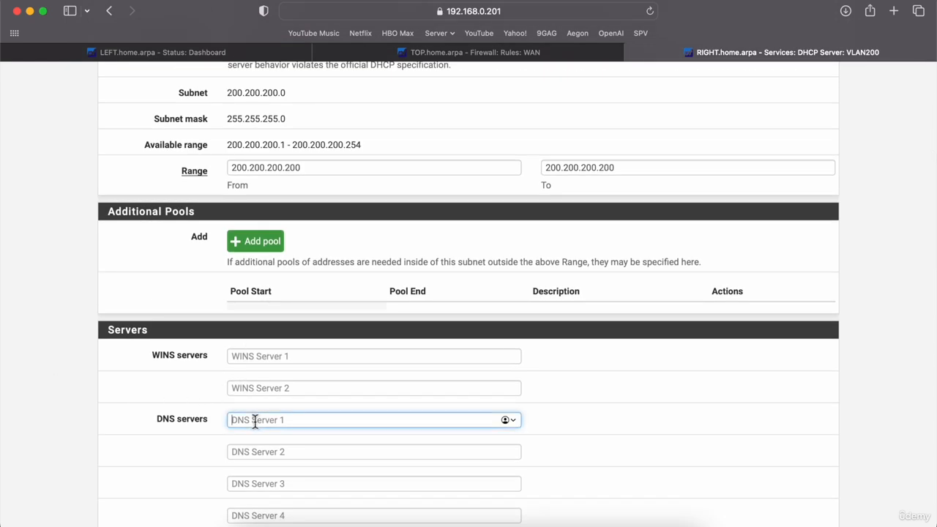
text(8.8.8.8)
key(Tab)
text(8.8)
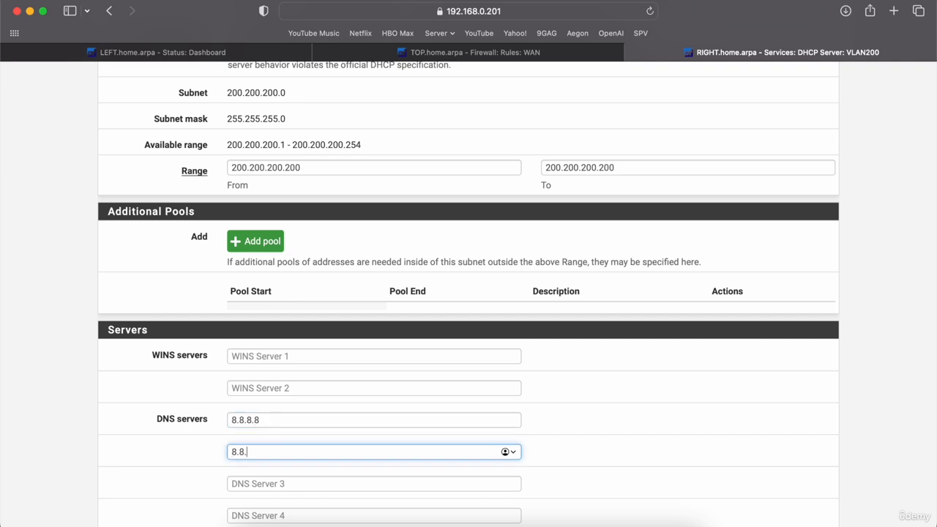
click(78, 421)
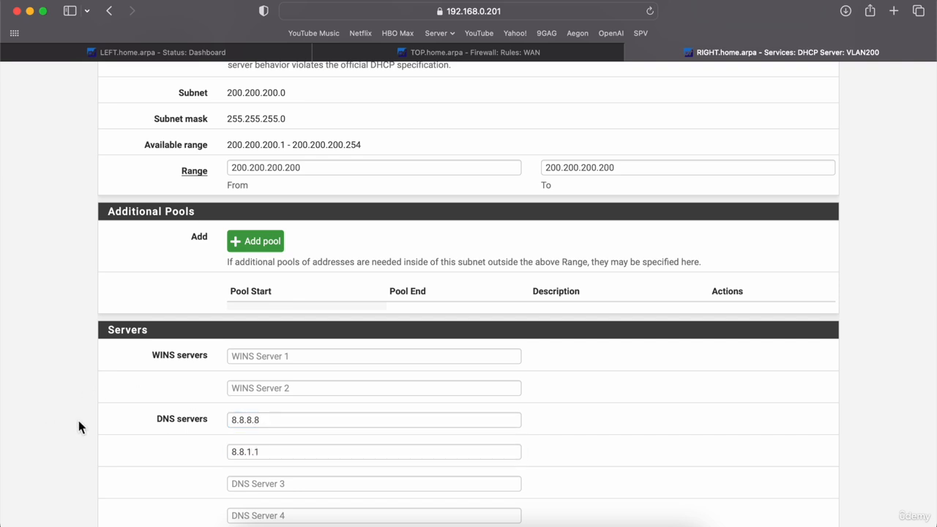
scroll(78, 420, down, 5)
scroll(120, 396, down, 2)
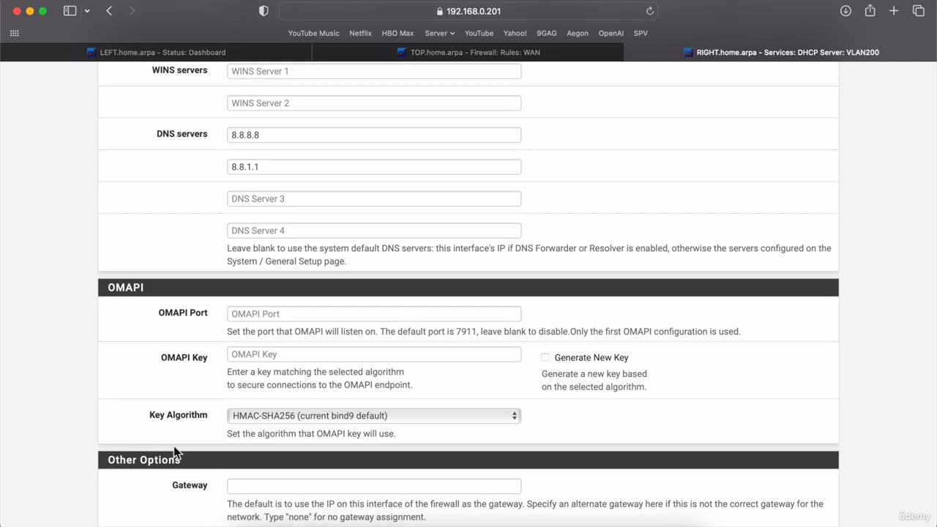
Set the VLAN200 DHCP gateway to 200.200.200.1 and save the settings.
click(269, 487)
text(200.200.200)
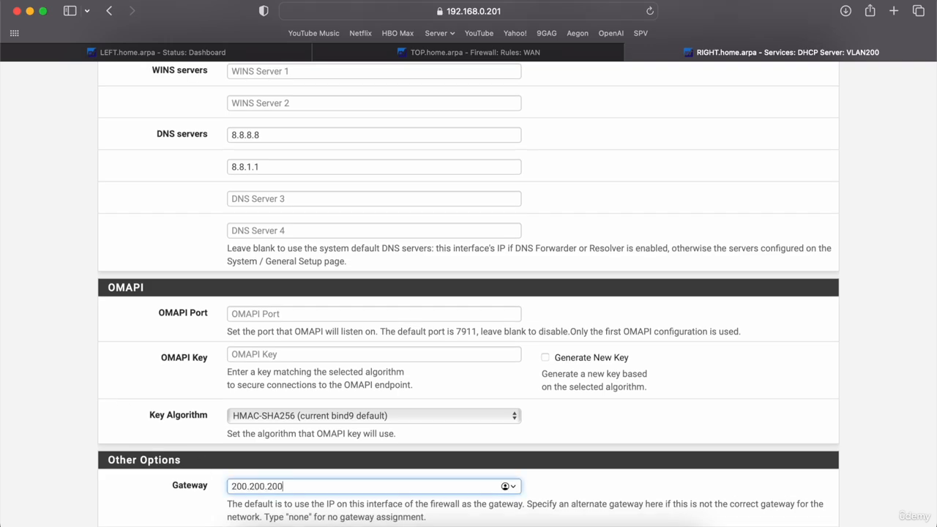
scroll(256, 505, down, 2)
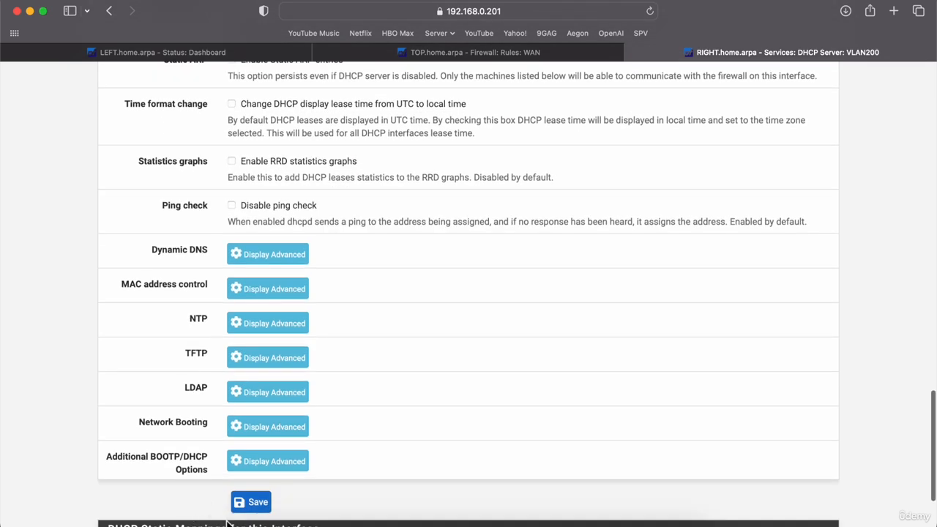
click(256, 513)
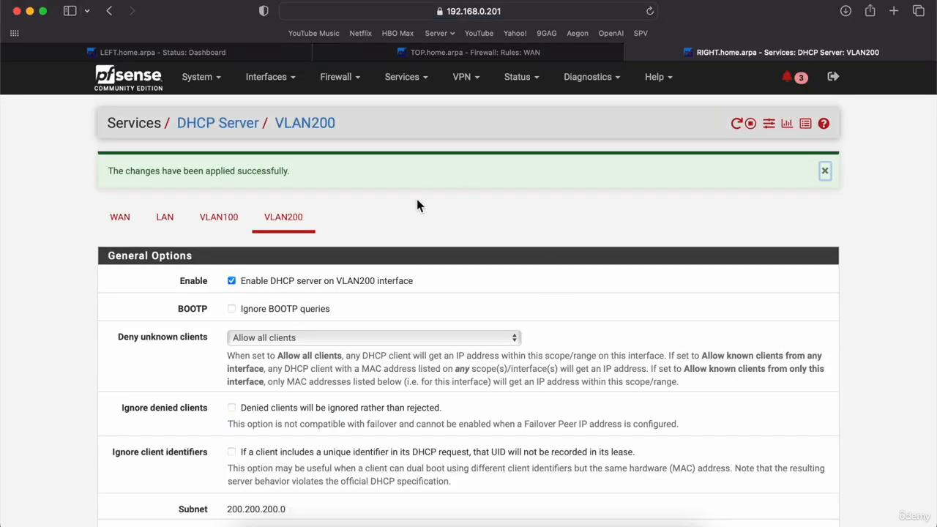
Switch to GNS3, open the VLAN1 PC's console and request an address with ip dhcp.
click(471, 520)
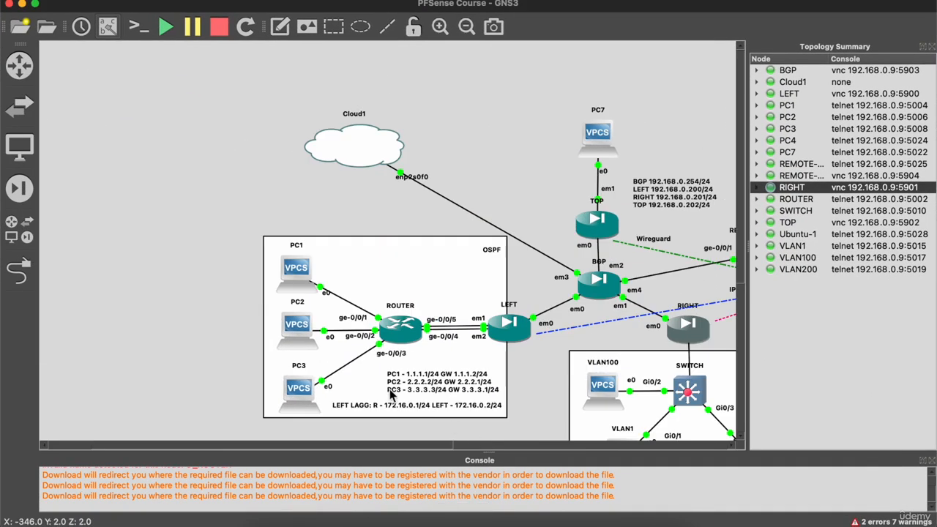
scroll(587, 373, right, 10)
scroll(587, 373, down, 3)
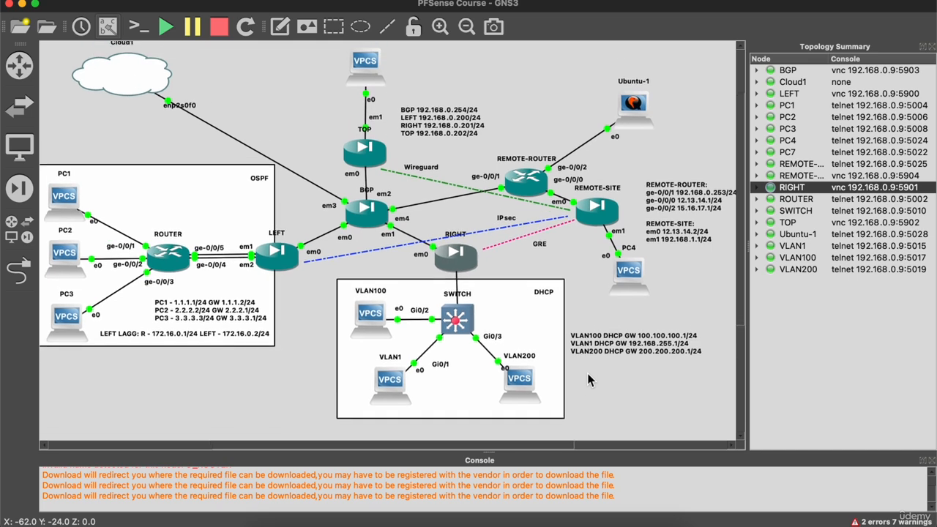
double_click(423, 385)
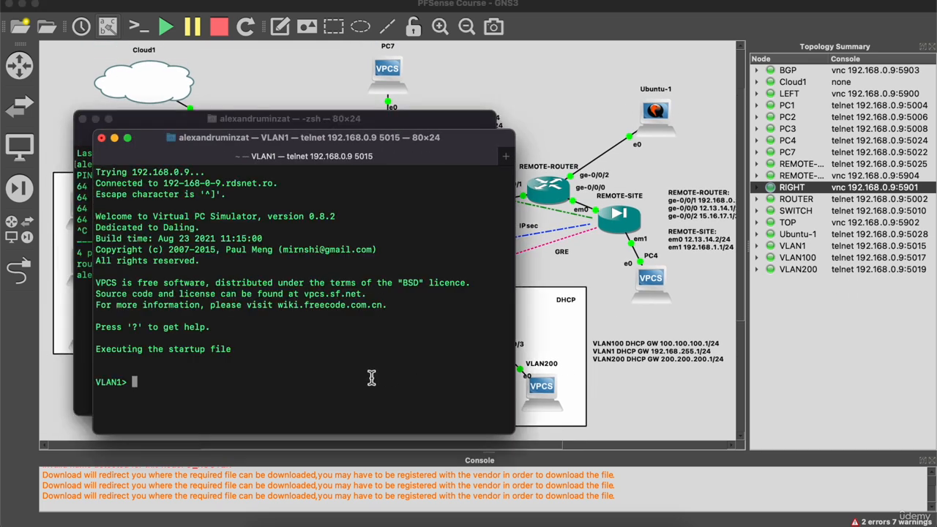
text(ip hd)
key(BackSpace)
key(BackSpace)
text(dhcp)
key(Return)
Save the VLAN1 PC's configuration and close both open terminal windows.
text(save)
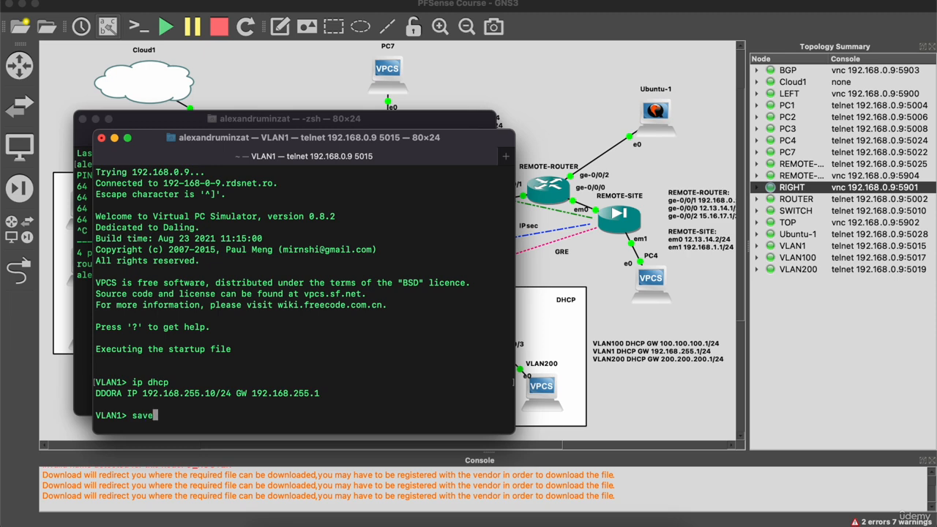
key(Return)
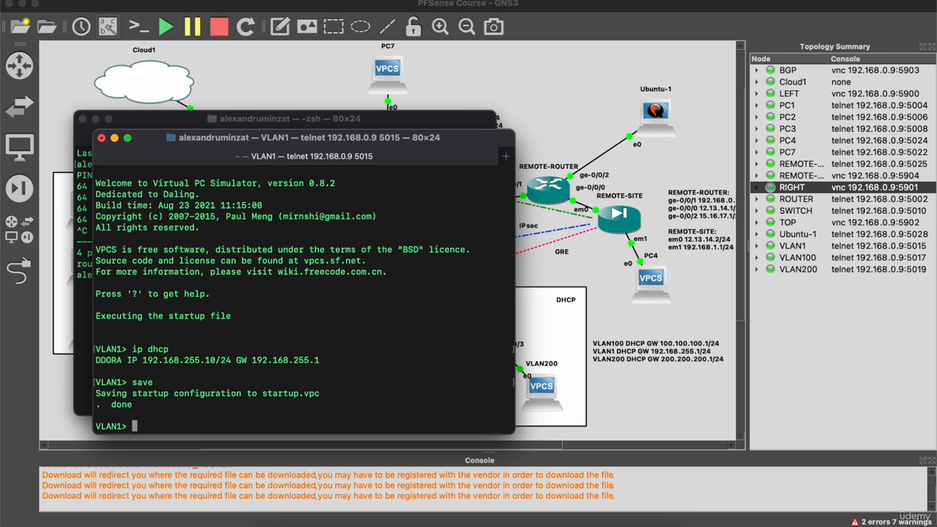
click(101, 139)
key(Return)
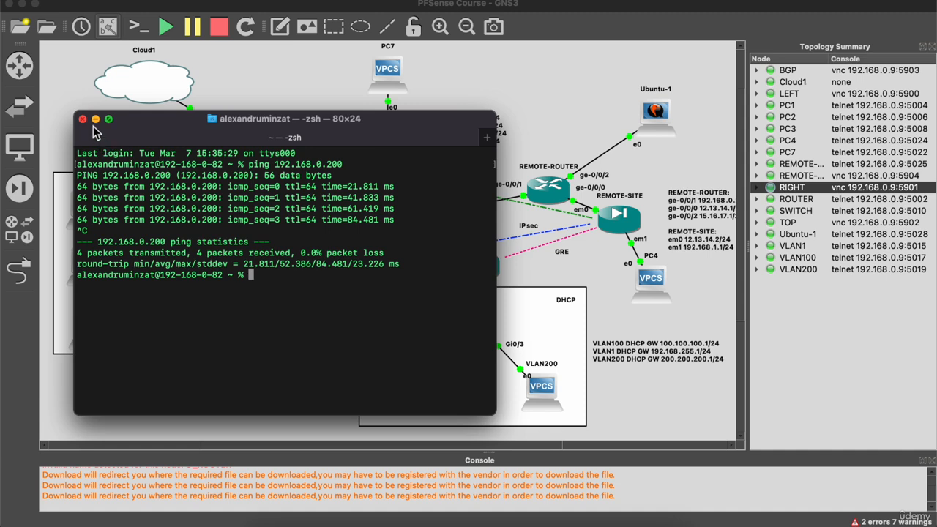
click(83, 119)
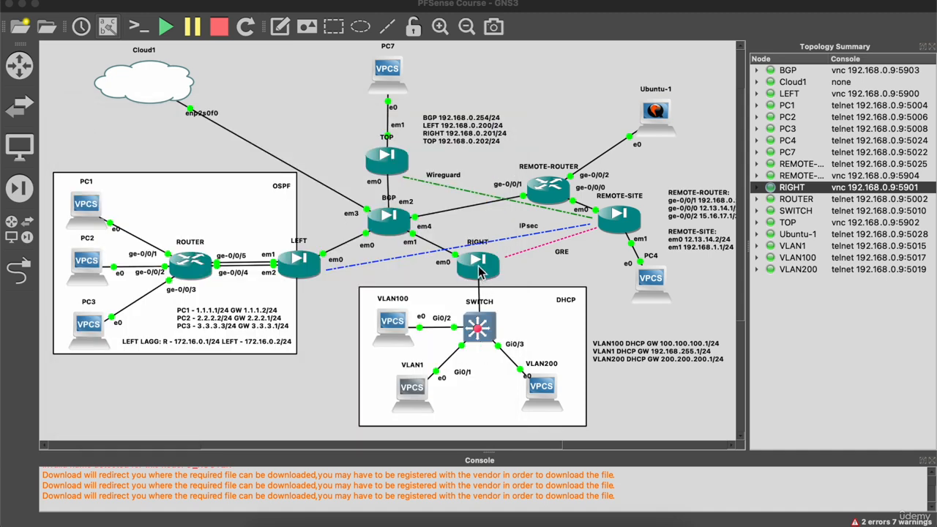
Open the SWITCH console, enter privileged mode and display the running configuration as far as the GigabitEthernet interfaces.
double_click(489, 331)
key(Return)
key(Return)
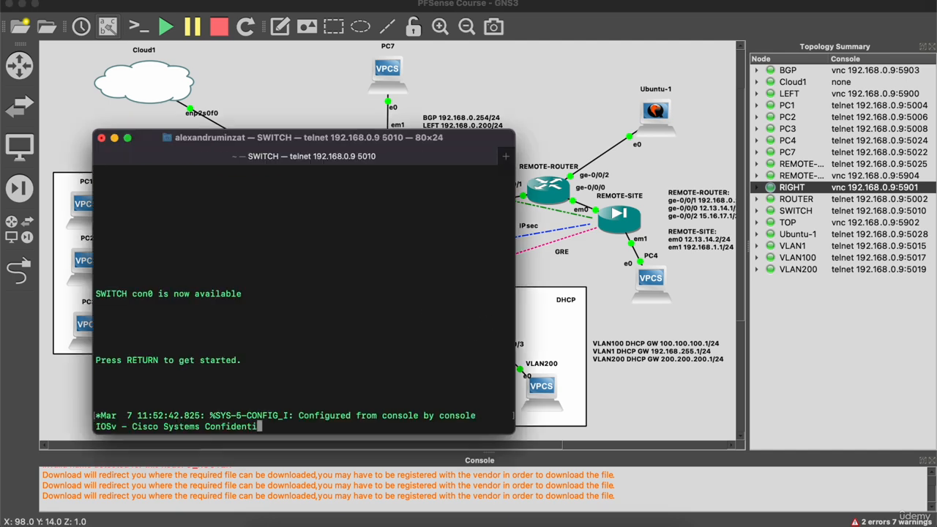
text(show run)
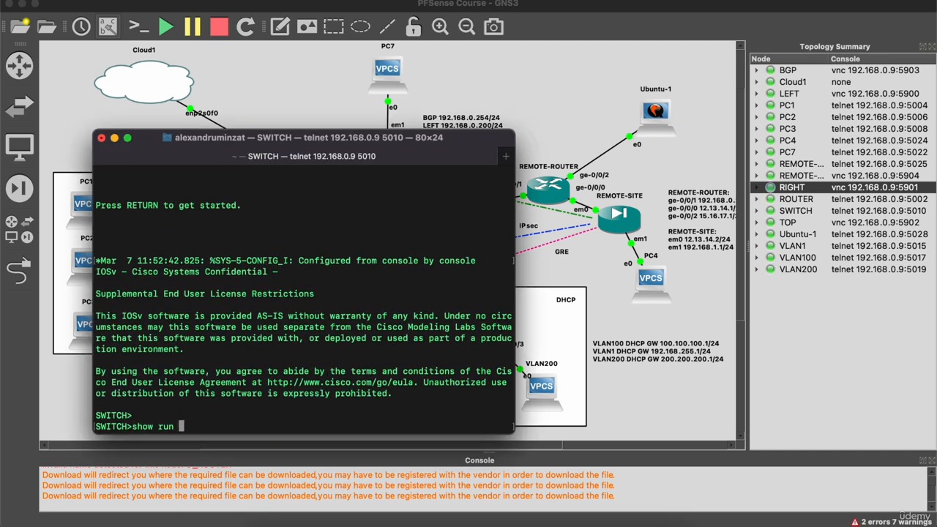
key(Return)
text(en)
key(Return)
text(show run)
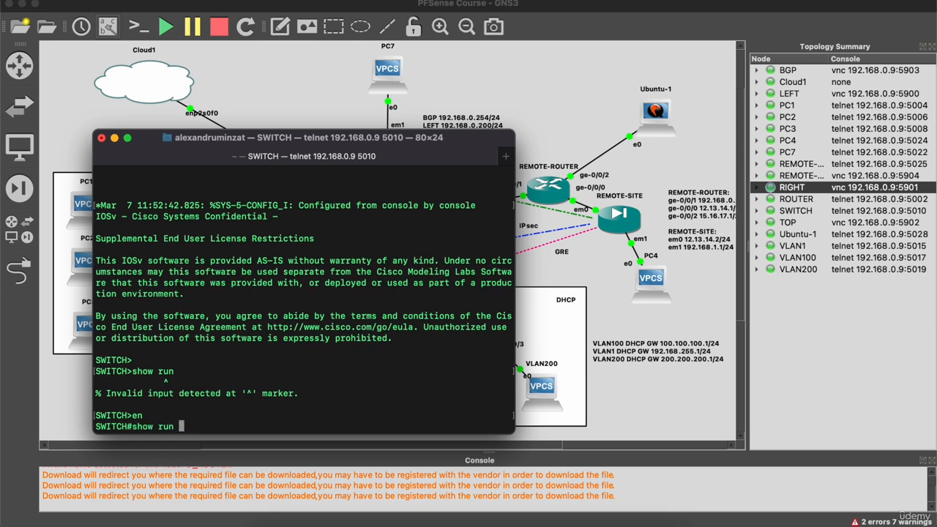
key(Return)
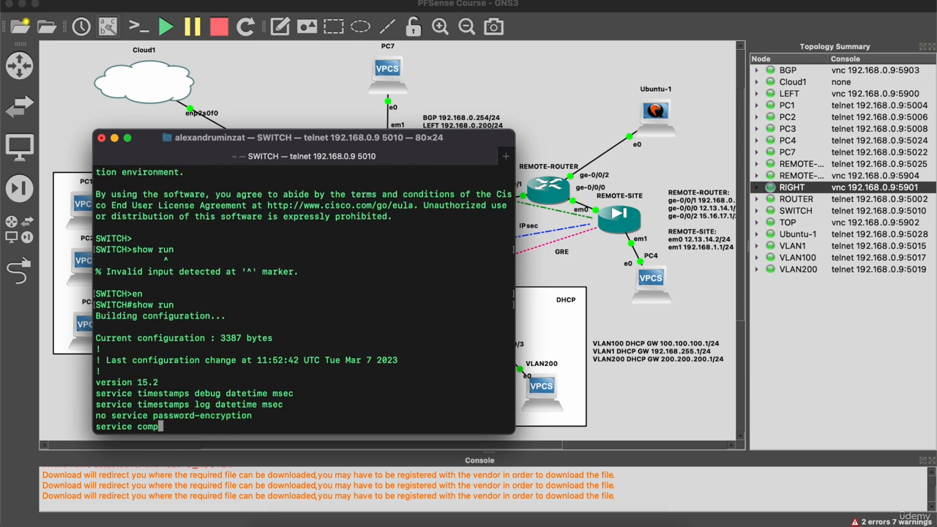
key(space)
key(space)
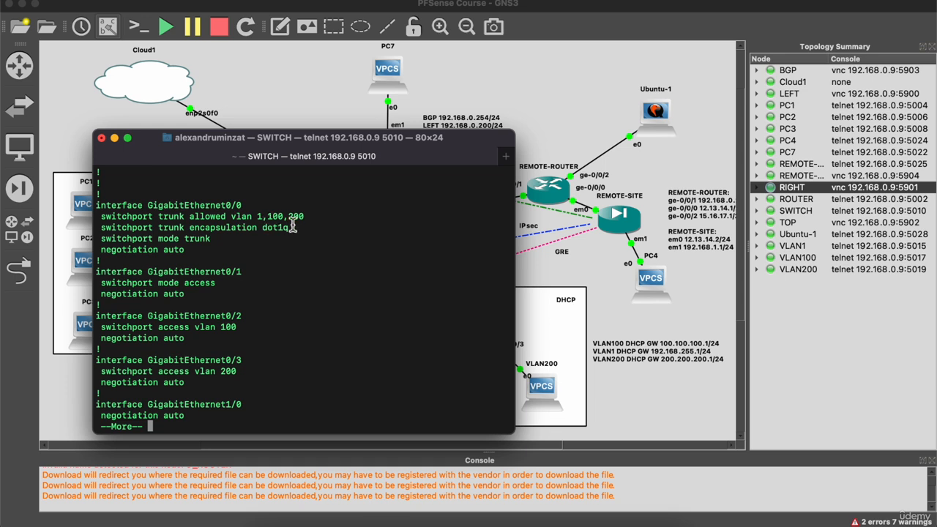
Examine the trunk settings and allowed VLANs on the switch's GigabitEthernet0/0, and close the console.
drag(306, 218, 72, 222)
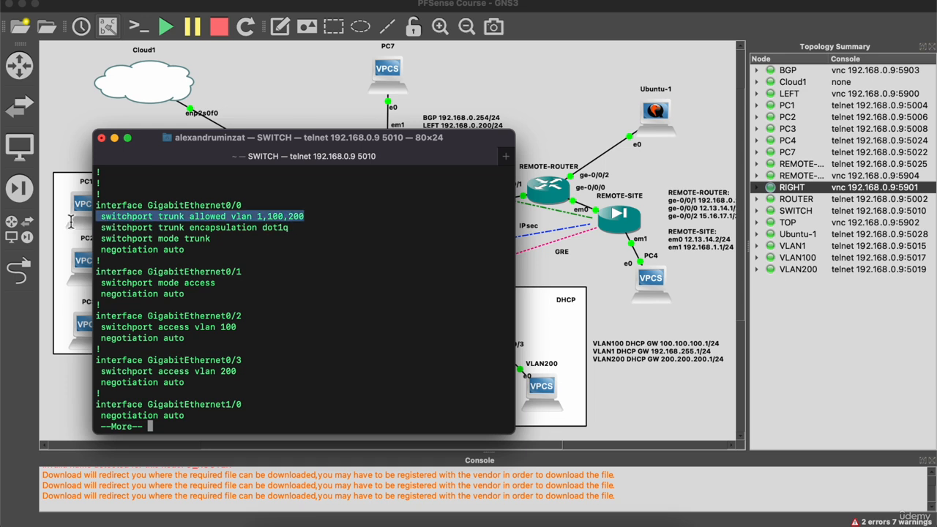
click(314, 226)
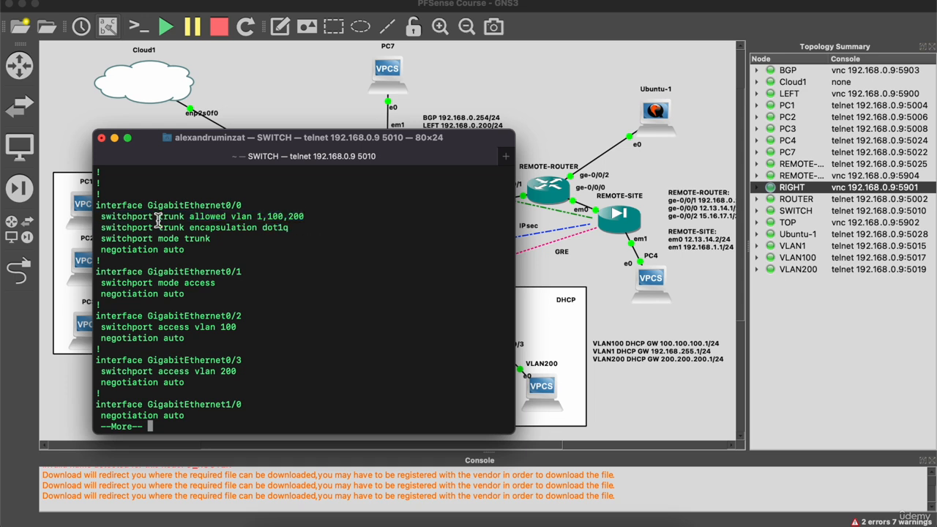
drag(205, 260, 72, 189)
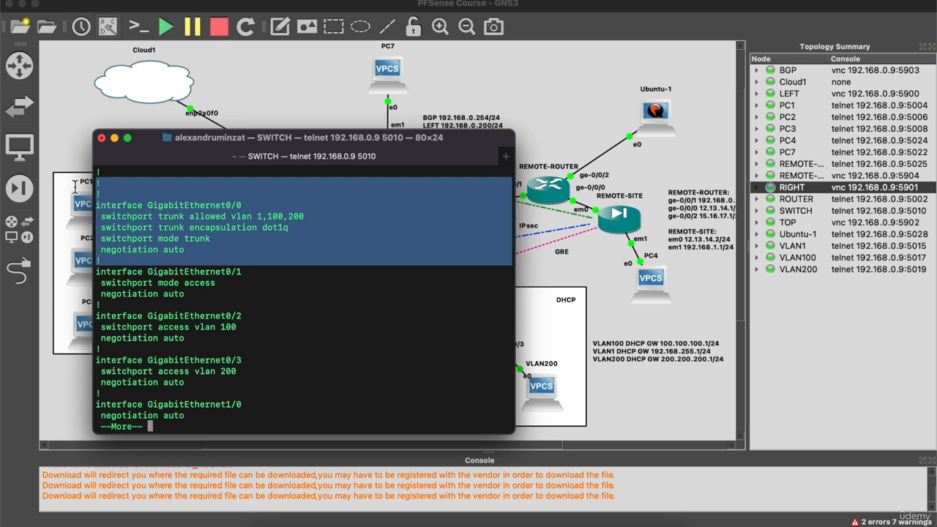
click(218, 198)
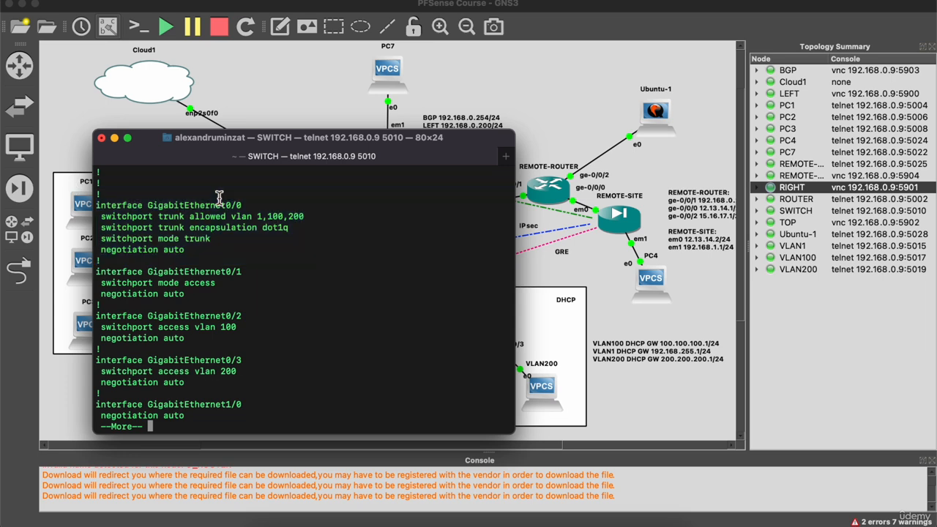
click(102, 138)
key(Return)
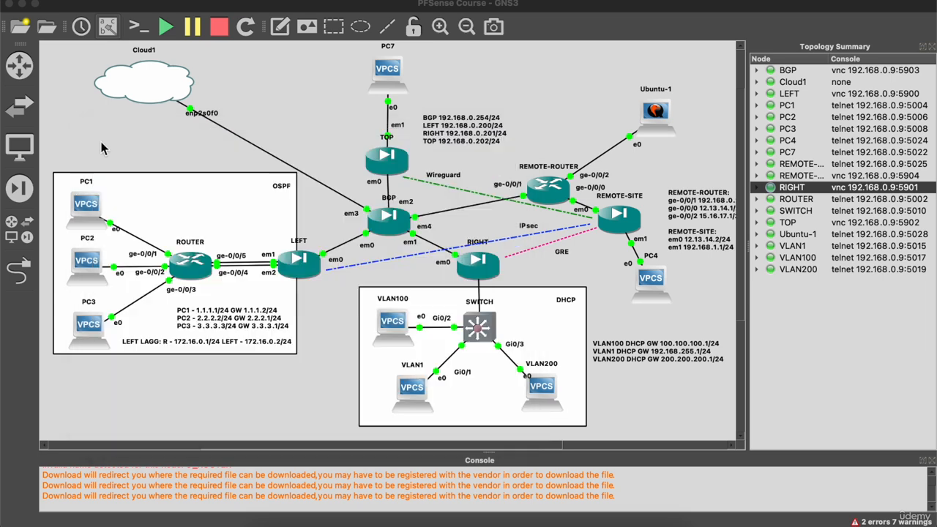
Request an address with ip dhcp on the VLAN100 PC, save its configuration and close its console.
double_click(390, 329)
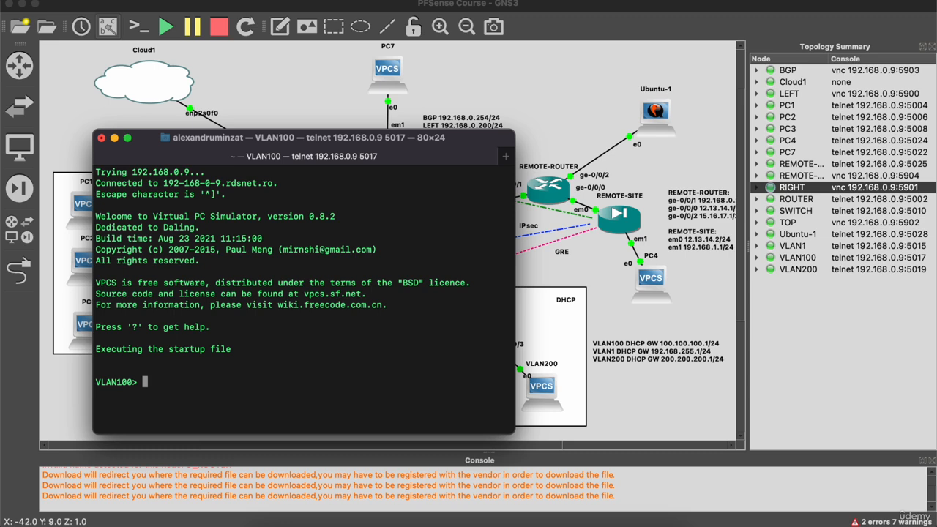
text(ip dhcp)
key(Return)
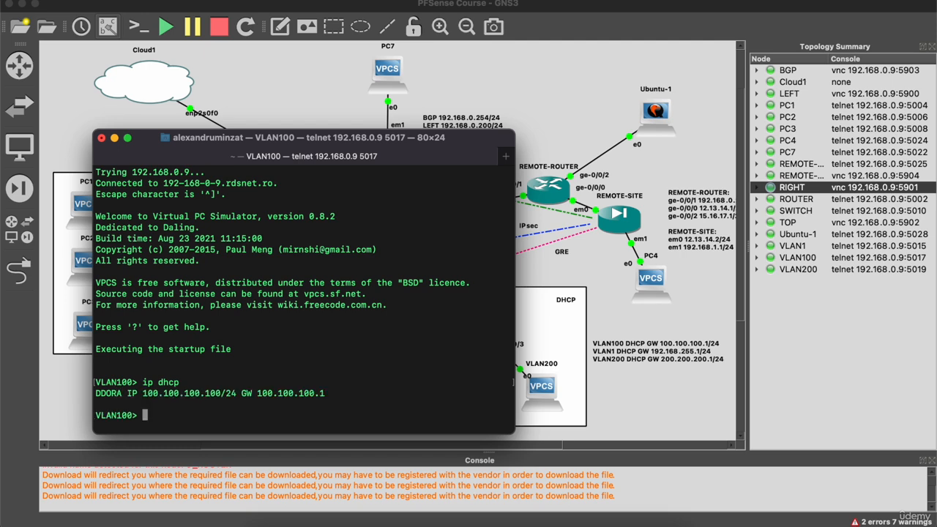
text(save)
key(Return)
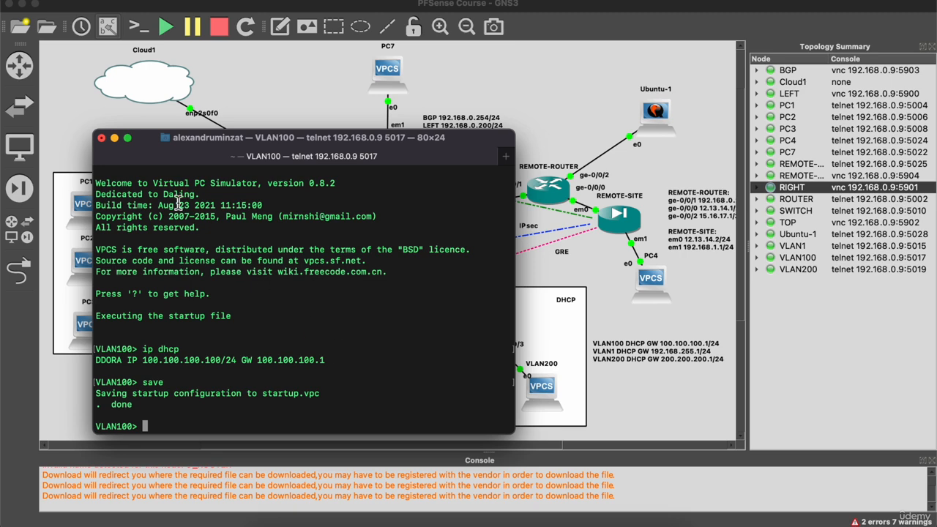
click(102, 137)
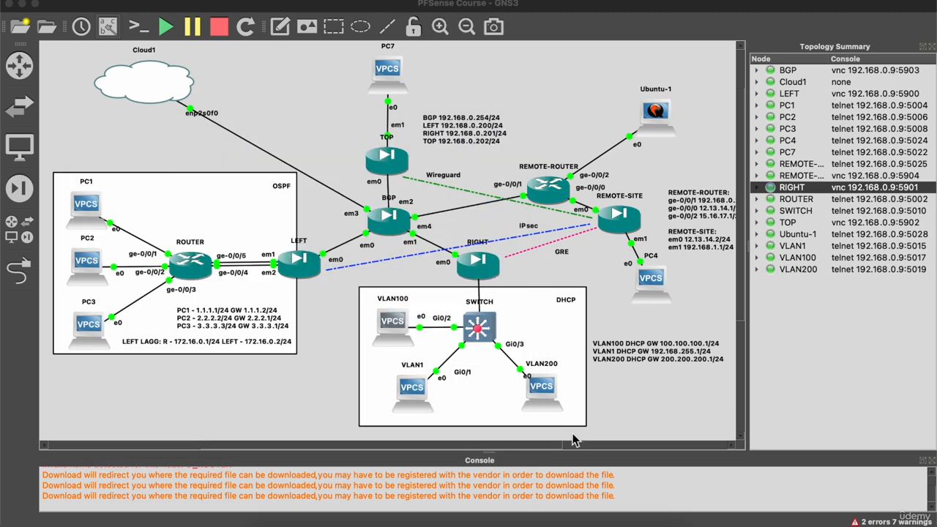
Open the VLAN200 PC's console and try to request an address with ip dhcp.
double_click(543, 388)
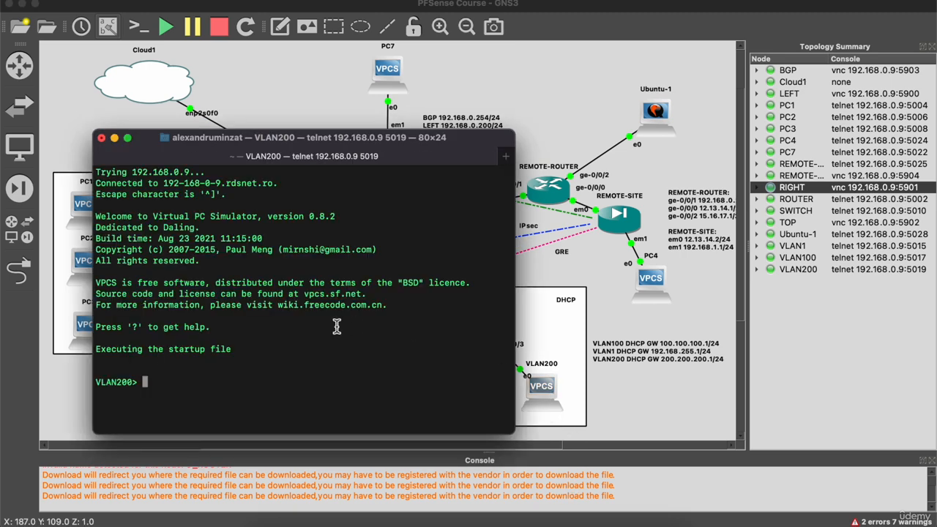
text(ip dhcp)
key(Return)
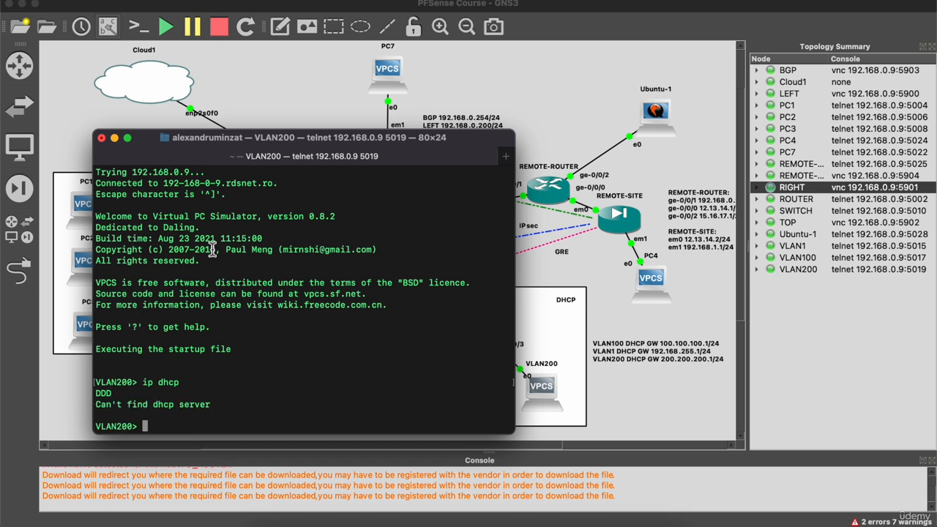
Reopen the SWITCH console and display the running configuration again as far as the GigabitEthernet interfaces.
click(613, 310)
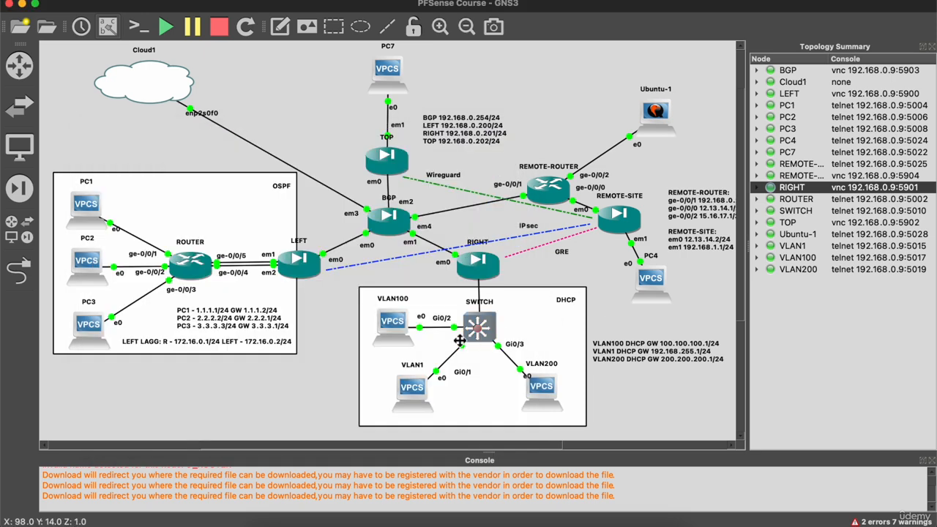
double_click(485, 331)
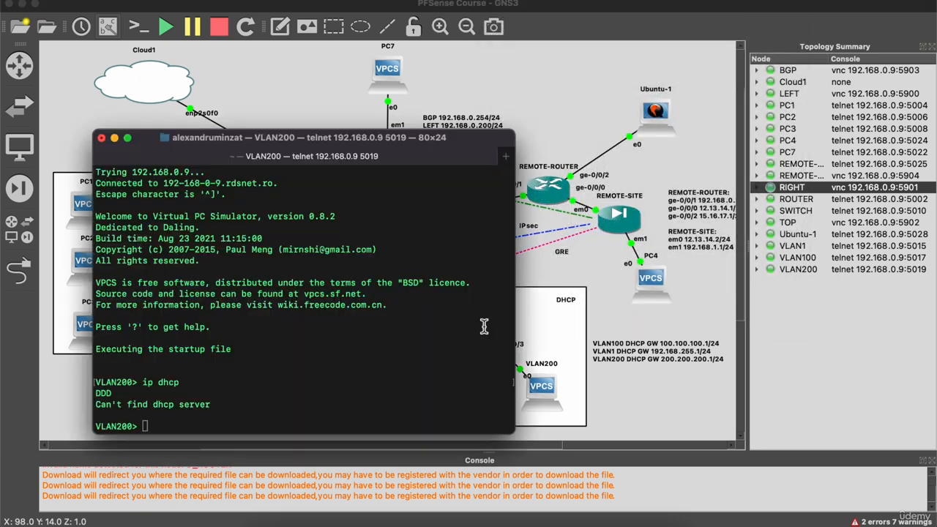
key(Return)
key(Return)
key(Return)
key(Return)
key(Return)
key(Return)
key(Return)
key(Return)
key(Return)
key(Return)
key(Return)
key(Return)
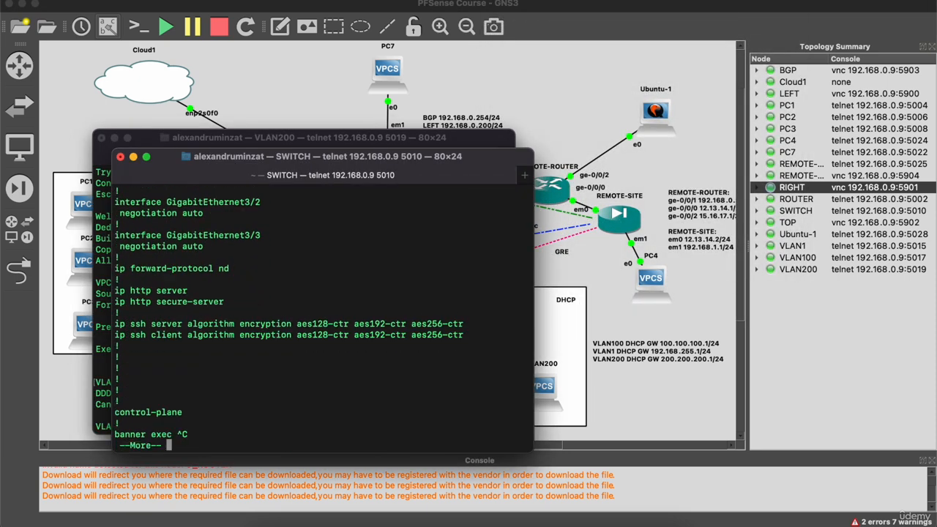
text(qshow run)
key(Return)
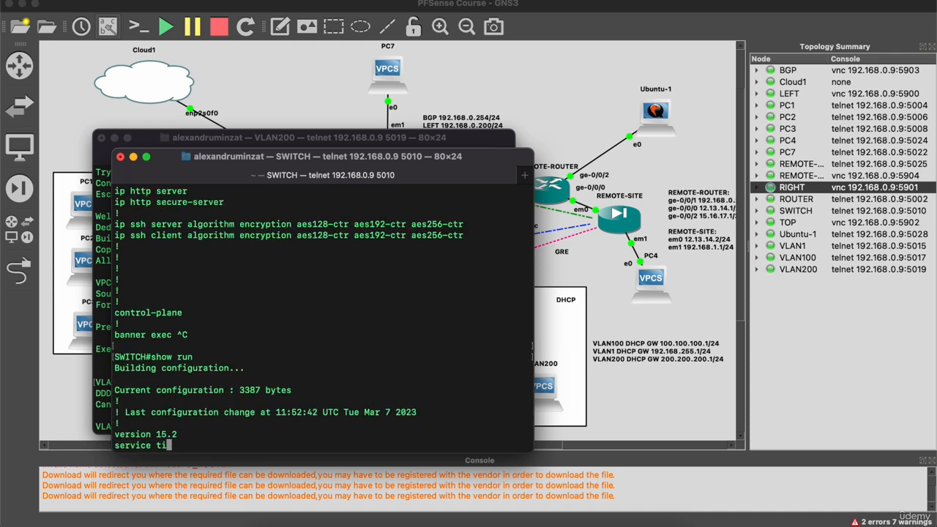
key(space)
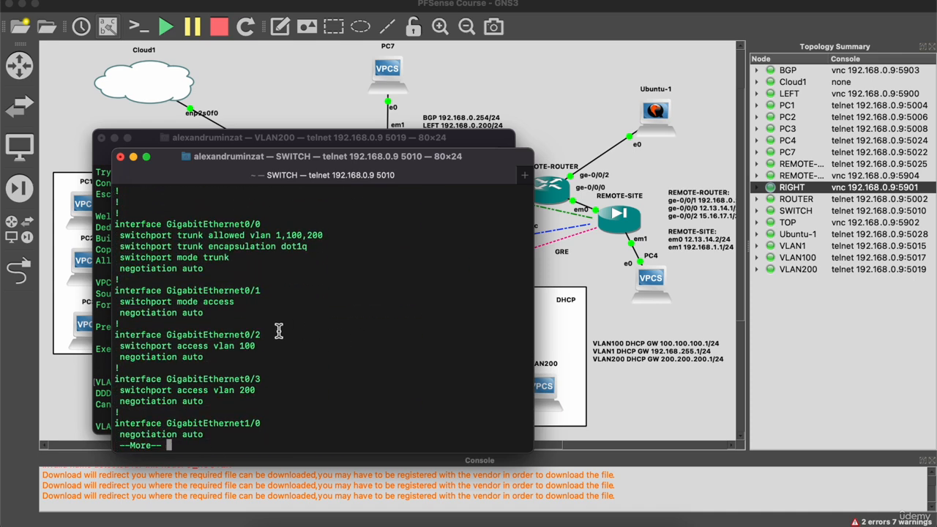
Check which switch port links to the VLAN200 PC and place the SWITCH console beside the VLAN200 console for comparison.
drag(319, 156, 239, 67)
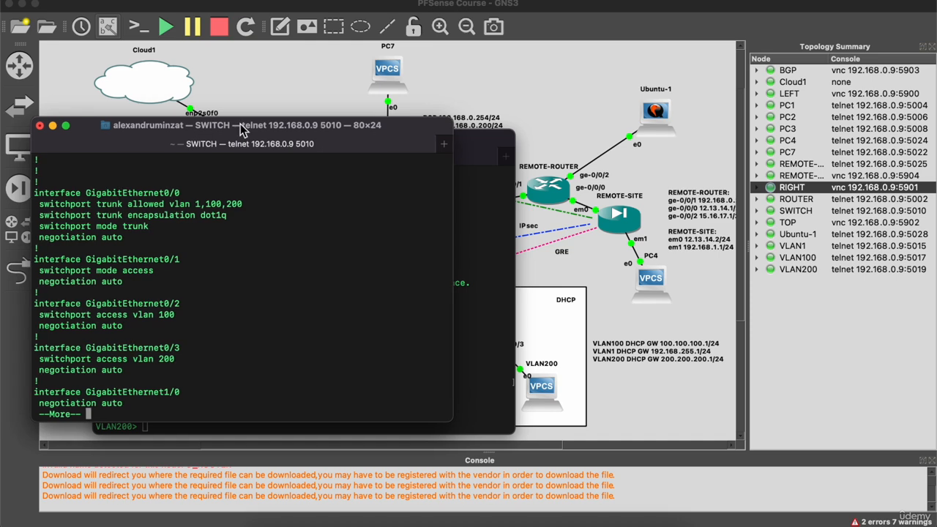
click(606, 377)
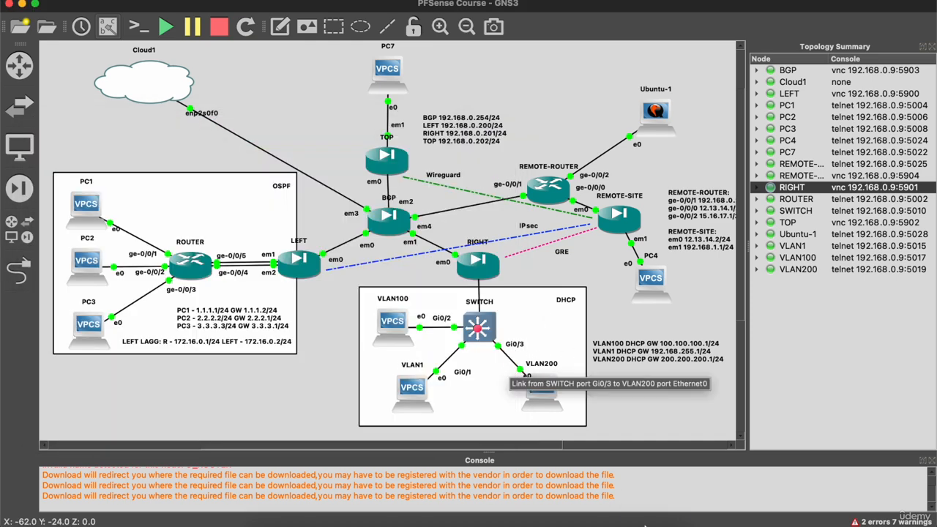
click(622, 523)
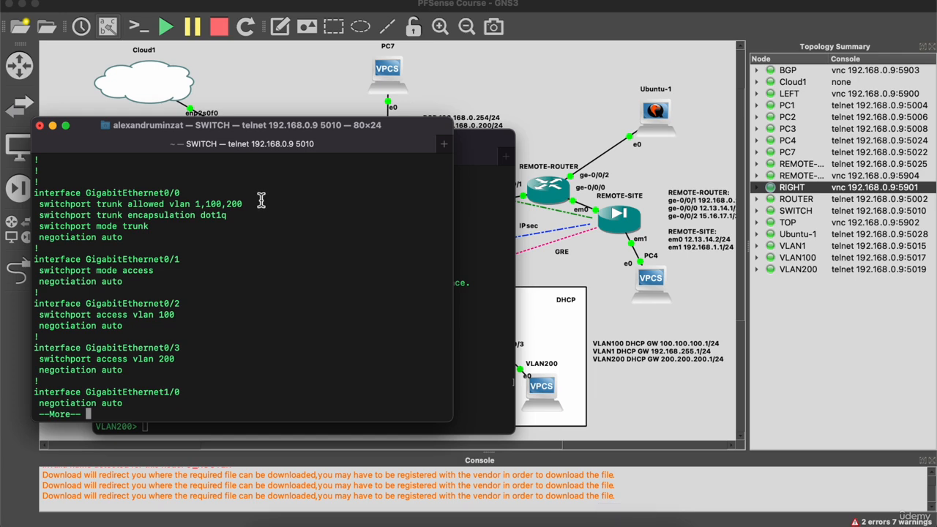
drag(324, 132, 586, 282)
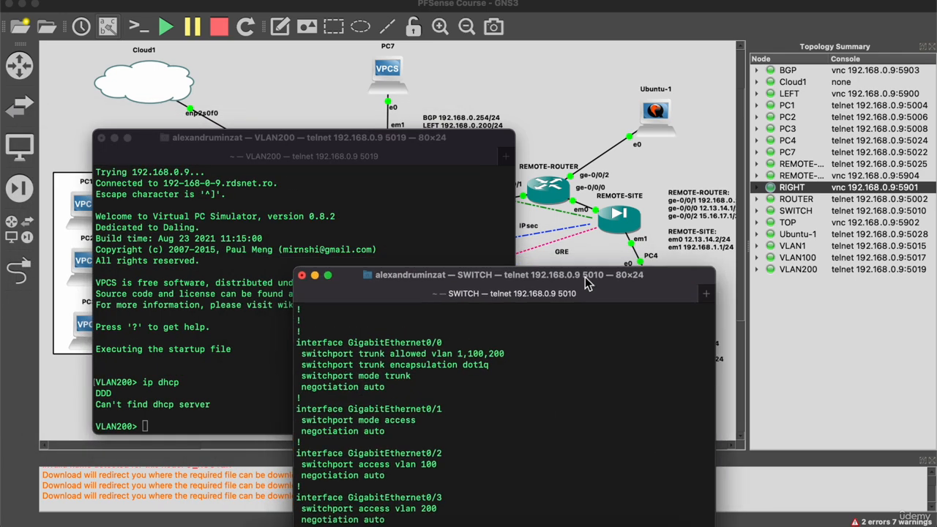
Terminate the VLAN200 console session and bring the SWITCH console to the middle of the topology.
click(101, 137)
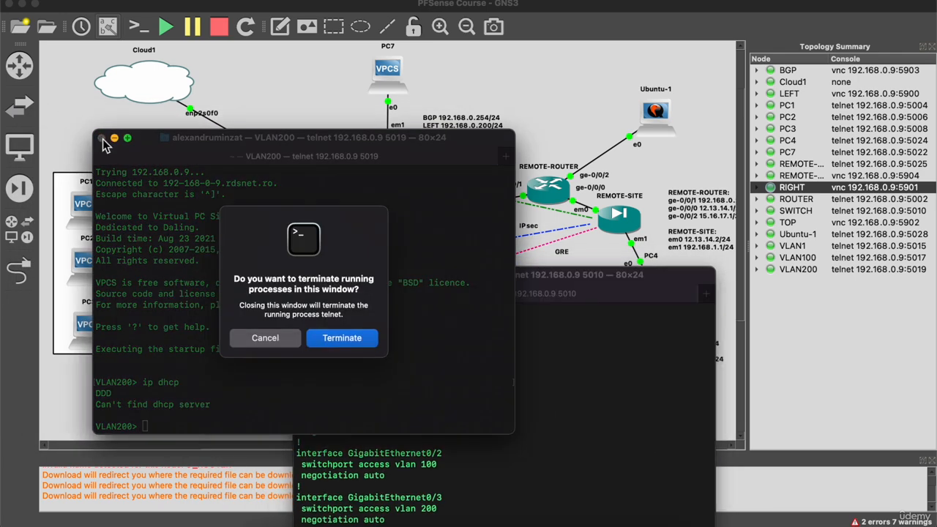
click(372, 337)
drag(449, 289, 360, 132)
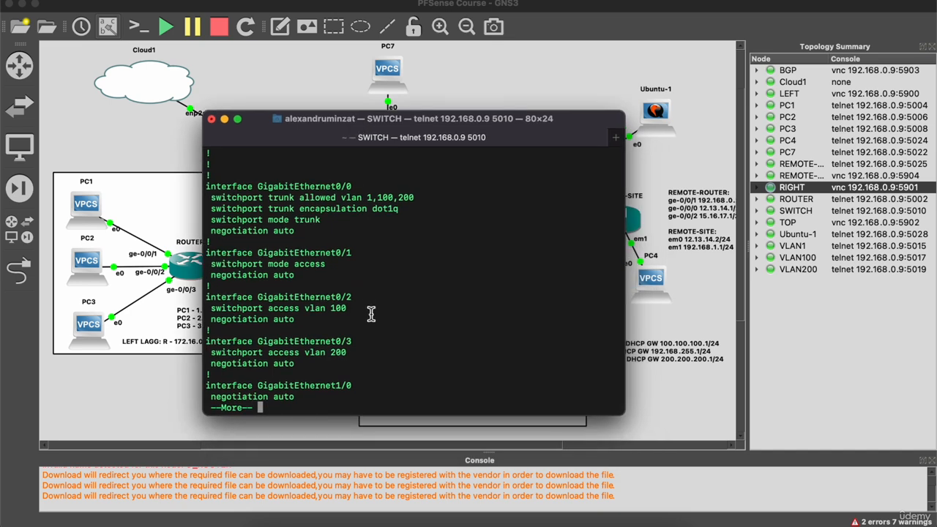
Review the SWITCH trunk and access VLAN settings on GigabitEthernet0/0 through 0/3, and close the console.
key(space)
scroll(414, 278, up, 15)
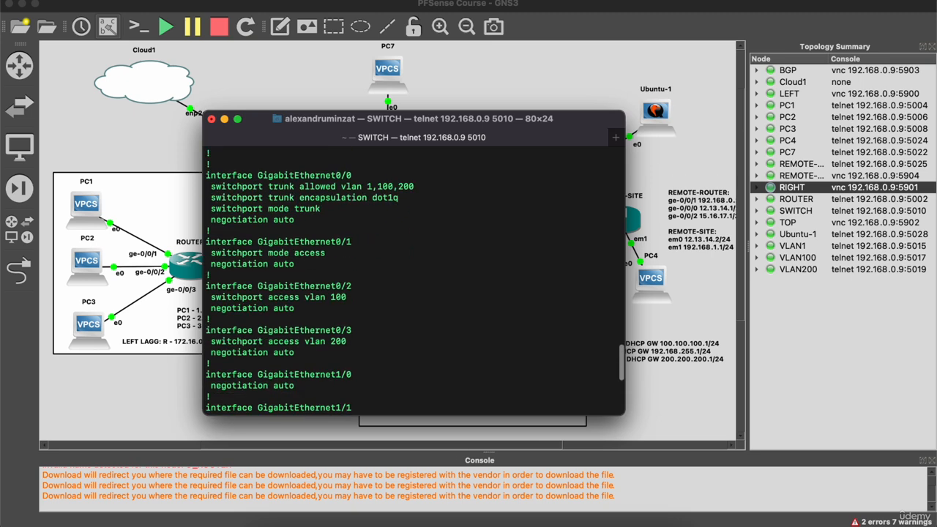
scroll(315, 269, down, 10)
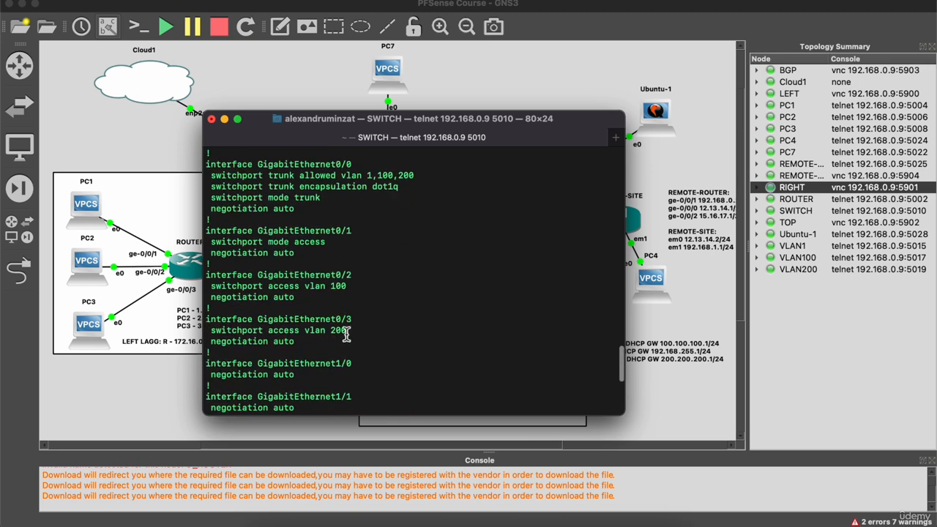
drag(322, 343, 222, 256)
click(357, 214)
click(211, 119)
key(Return)
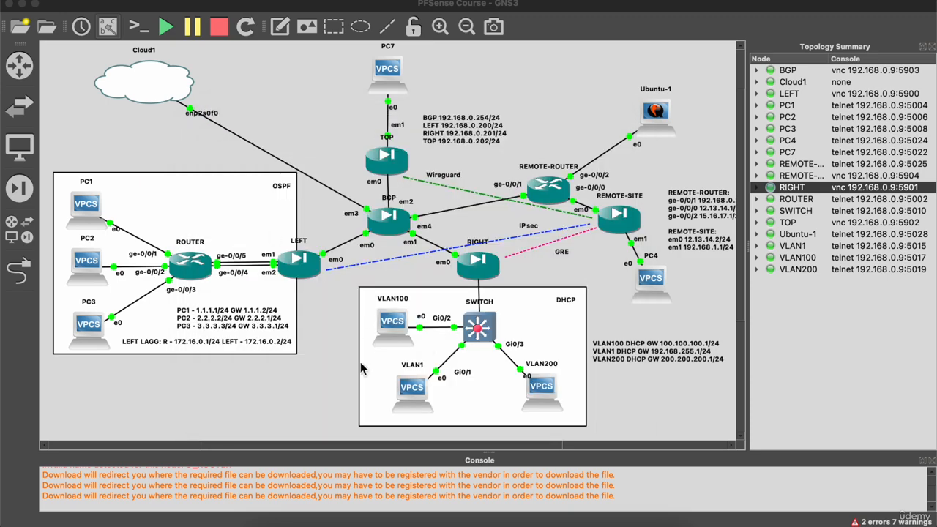
Switch to the RIGHT firewall's web page in Safari and review the VLAN200 interface configuration, including its static IPv4 settings.
click(297, 508)
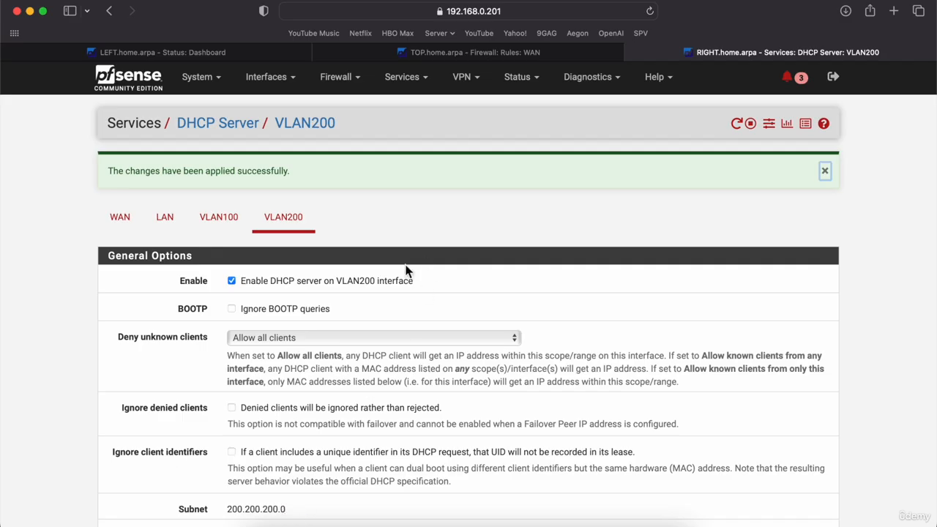
click(285, 77)
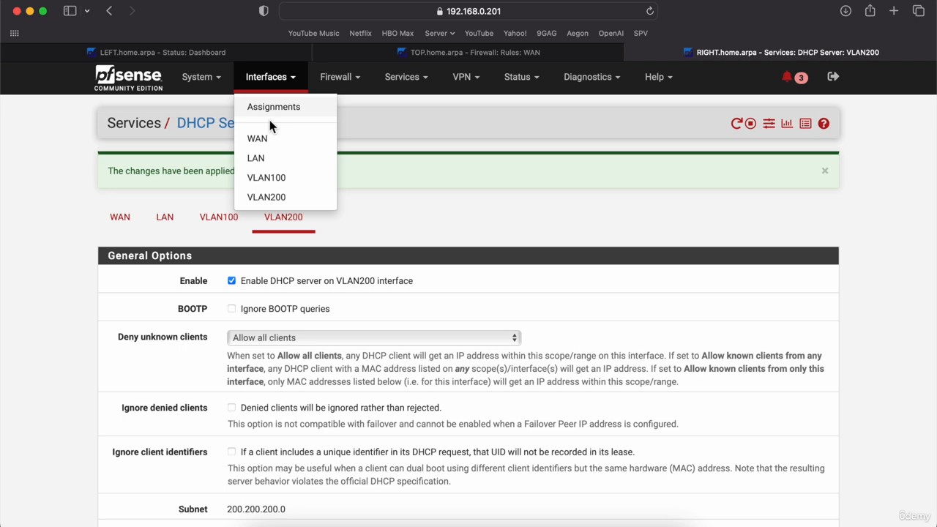
click(264, 200)
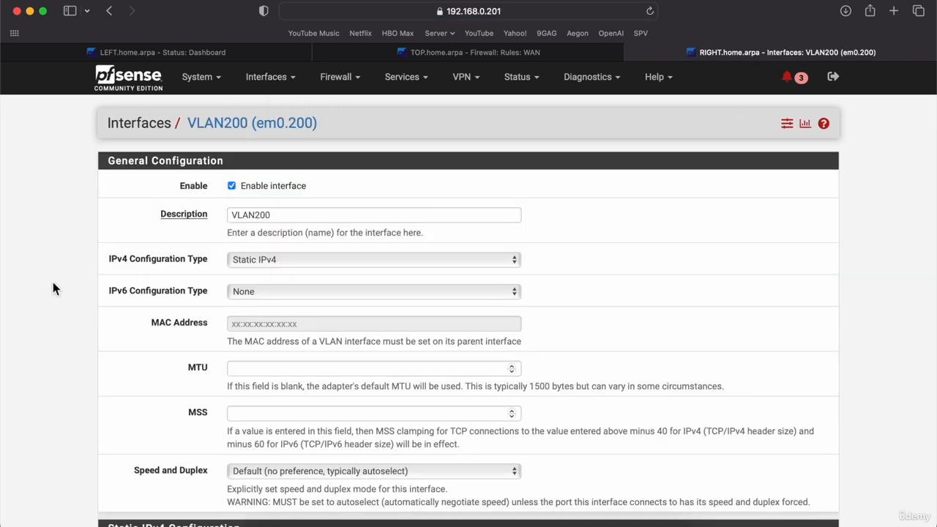
scroll(53, 289, down, 5)
scroll(53, 282, down, 3)
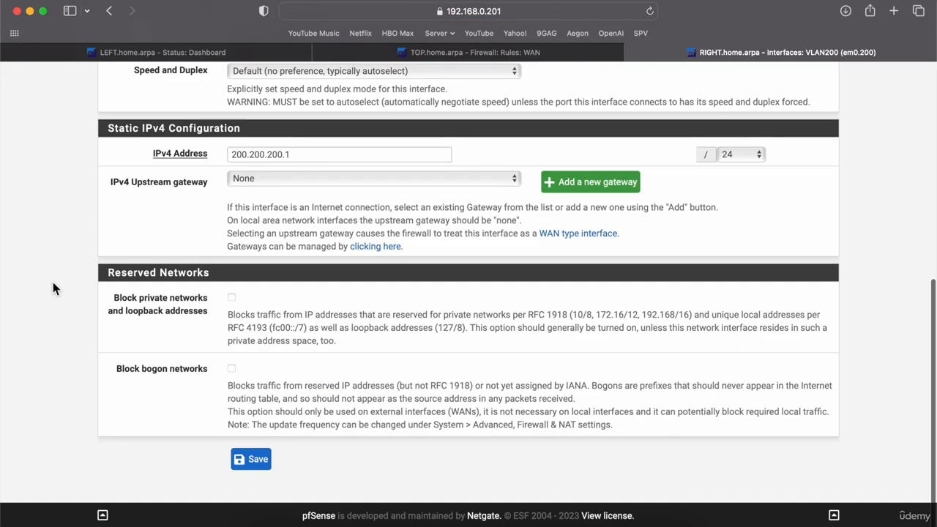
scroll(52, 282, up, 8)
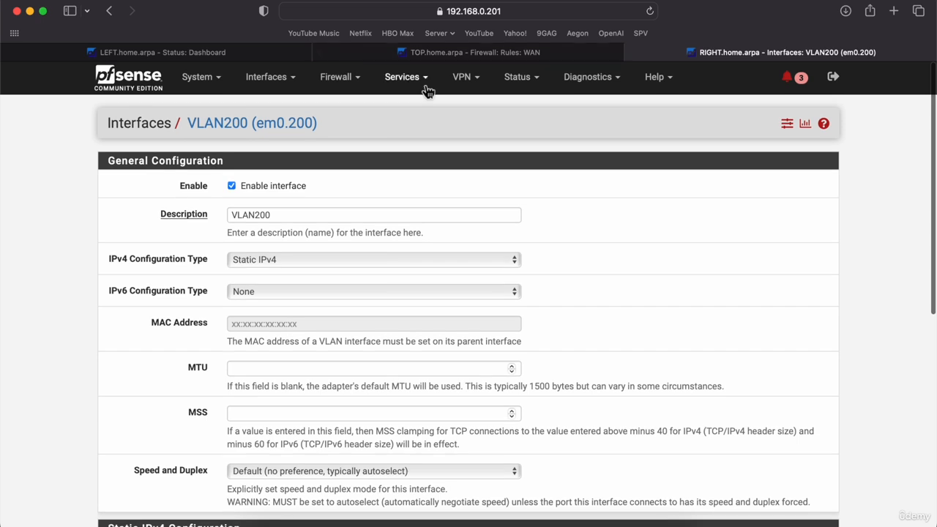
Review the VLAN200 DHCP server's address range and DNS servers, and save its settings again.
click(424, 85)
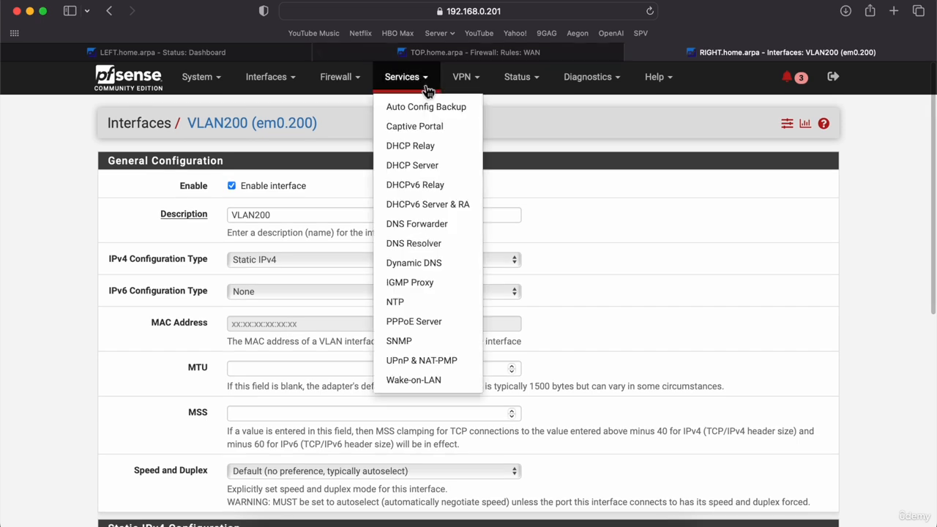
click(406, 166)
click(267, 169)
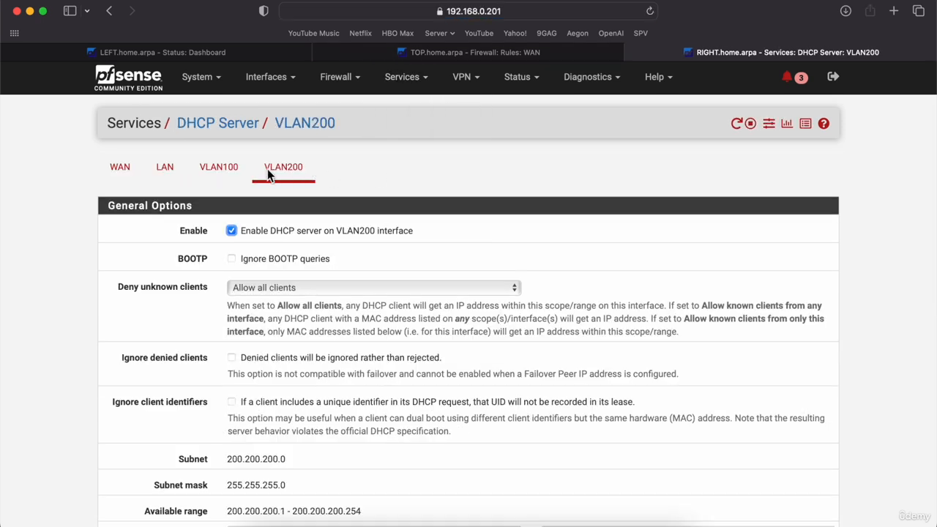
scroll(77, 312, down, 3)
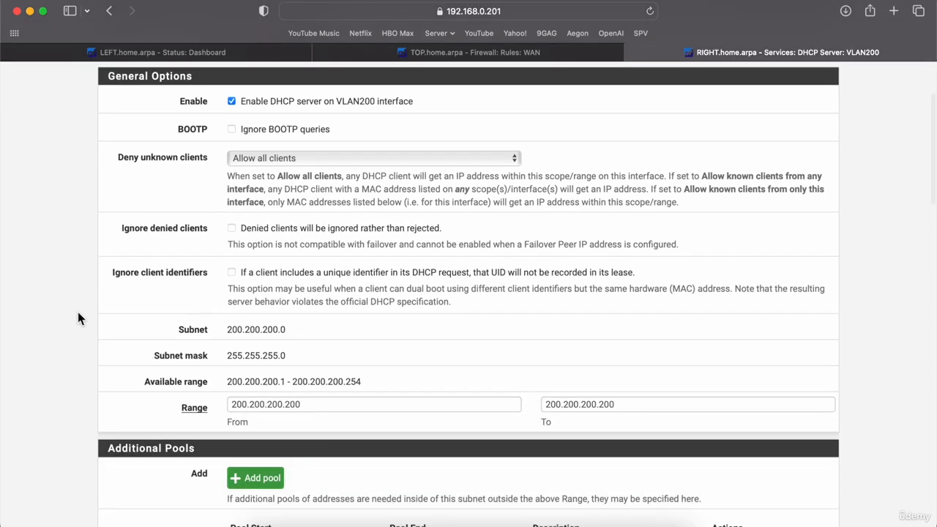
scroll(77, 311, down, 4)
scroll(78, 311, down, 12)
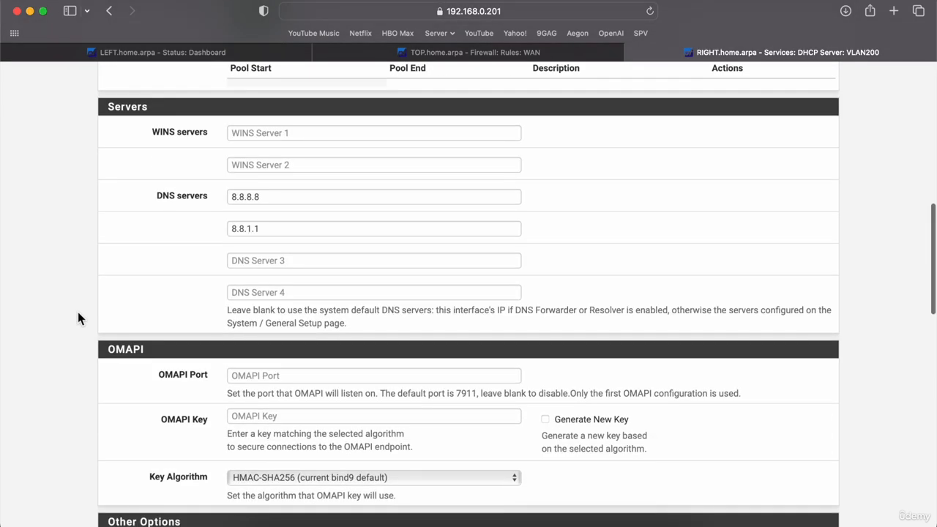
scroll(77, 312, down, 14)
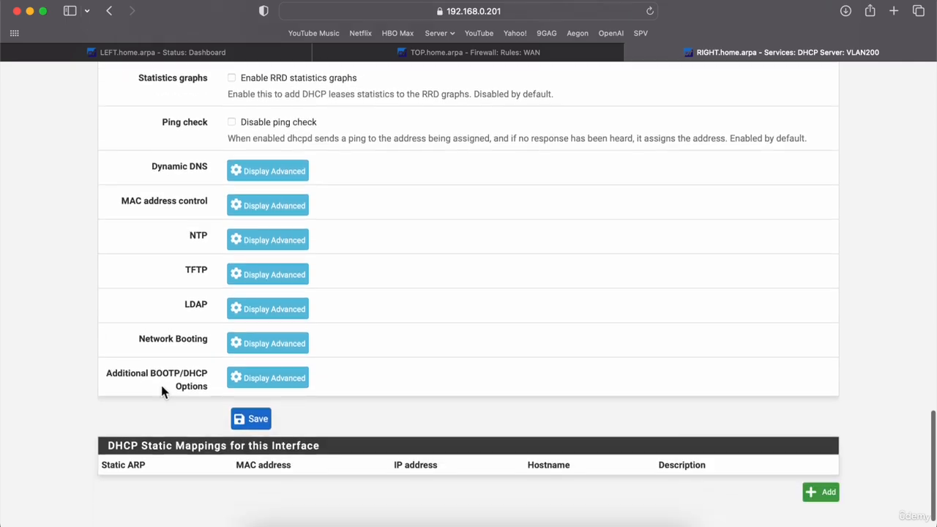
click(258, 420)
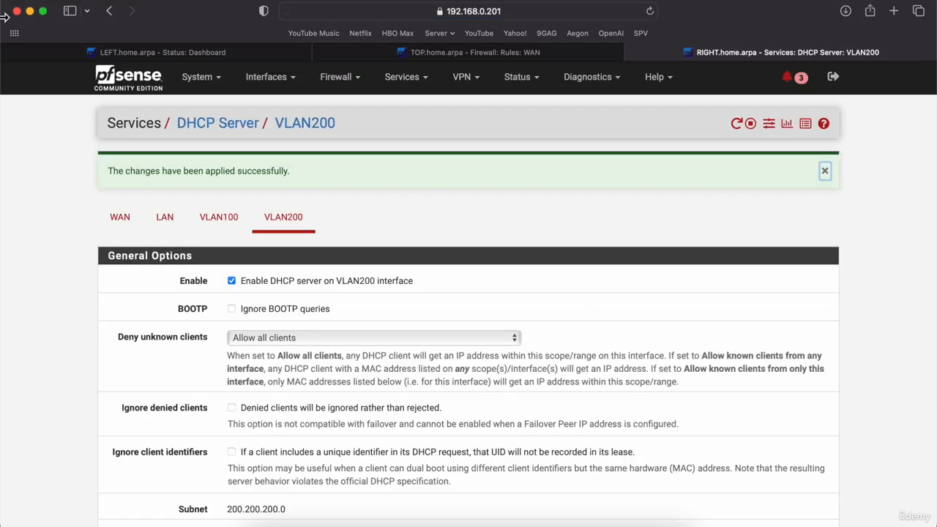
Return to GNS3, reopen the VLAN200 PC's console and try to request an address with ip dhcp again.
click(30, 11)
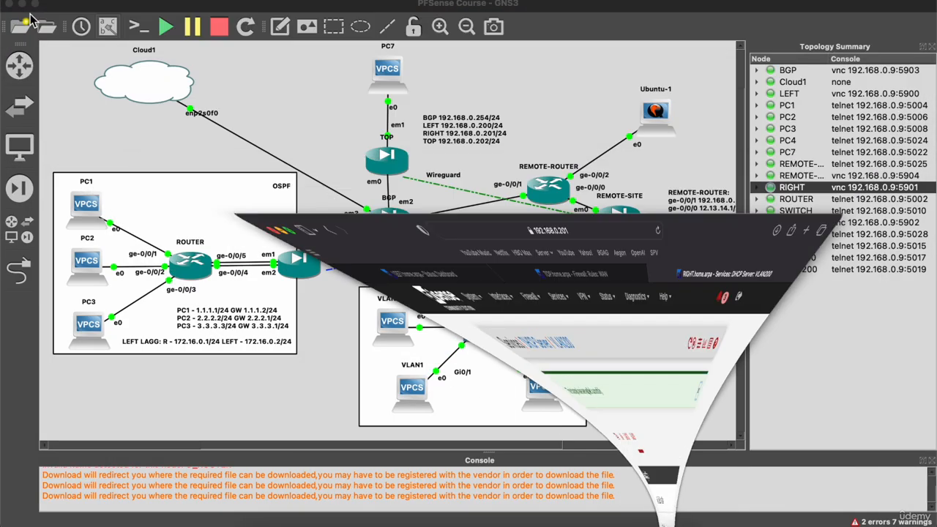
double_click(542, 388)
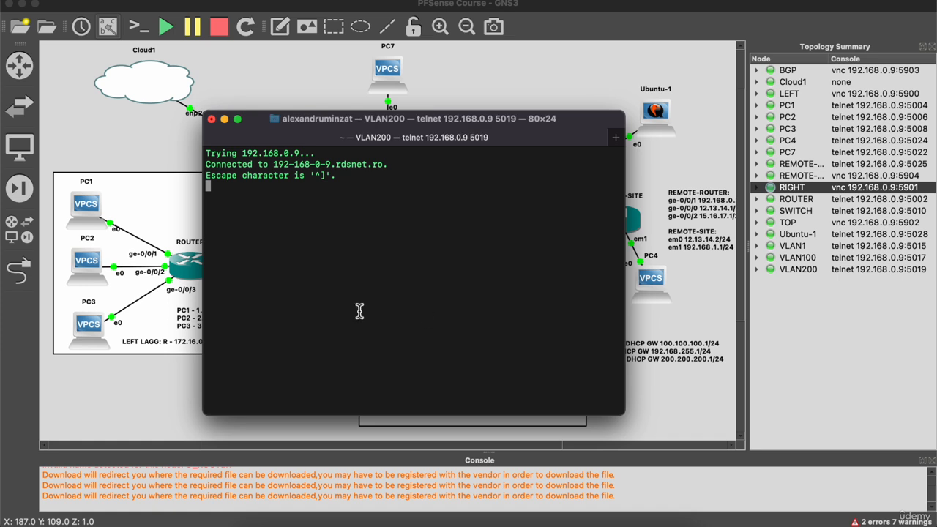
key(Return)
text(ip dhcp)
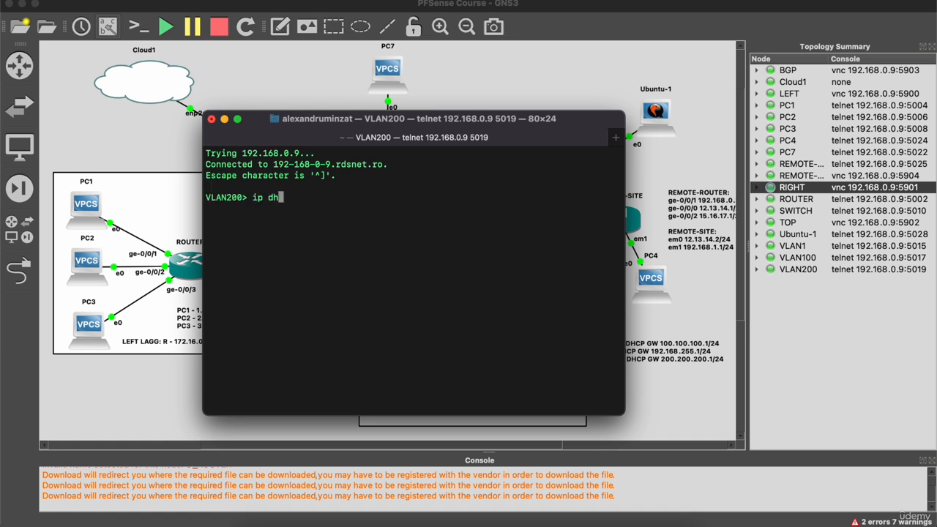
key(Return)
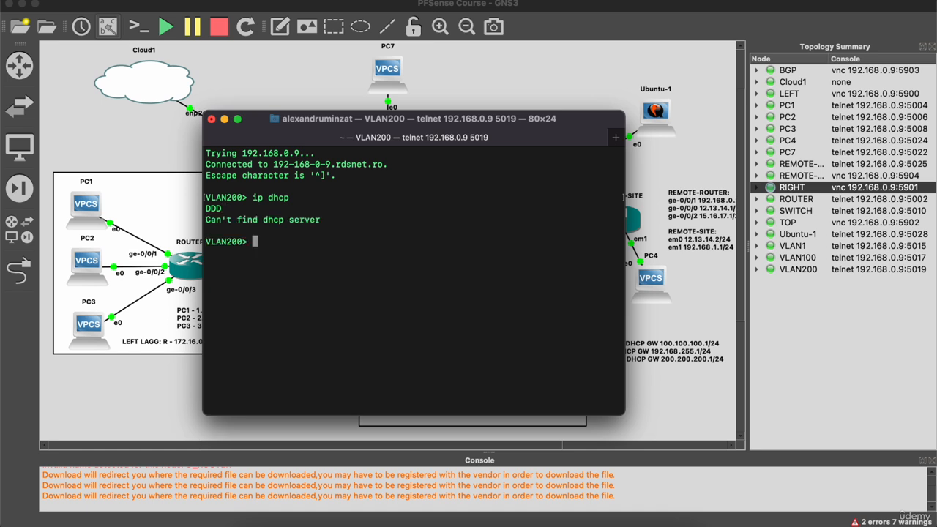
Assign the VLAN200 PC the static address 200.200.200.200/24 with gateway 200.200.200.1.
text(ip 200.200.200.200)
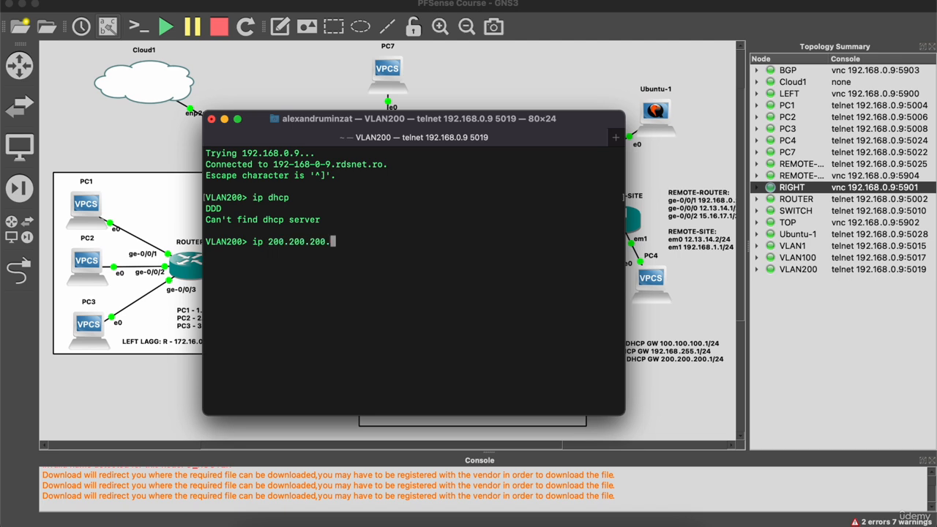
text(/24 200.200.2000)
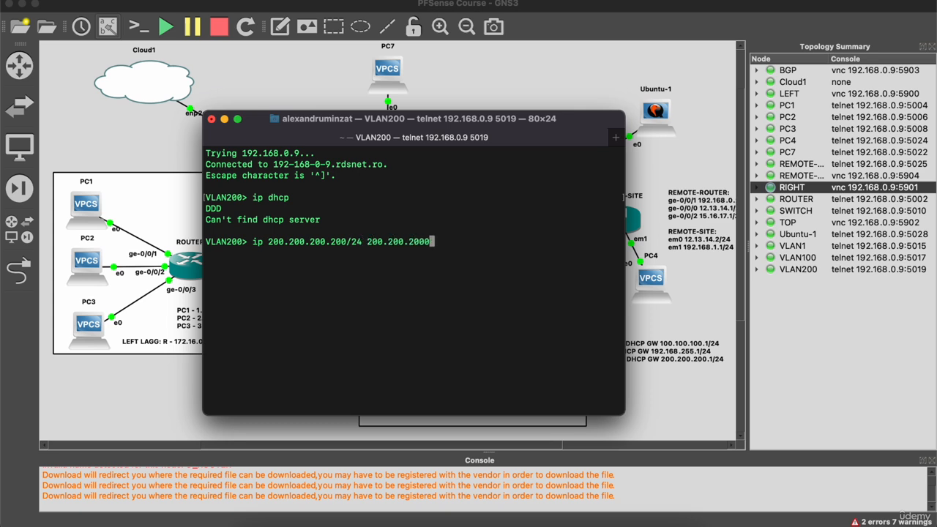
key(BackSpace)
text(.1)
key(Return)
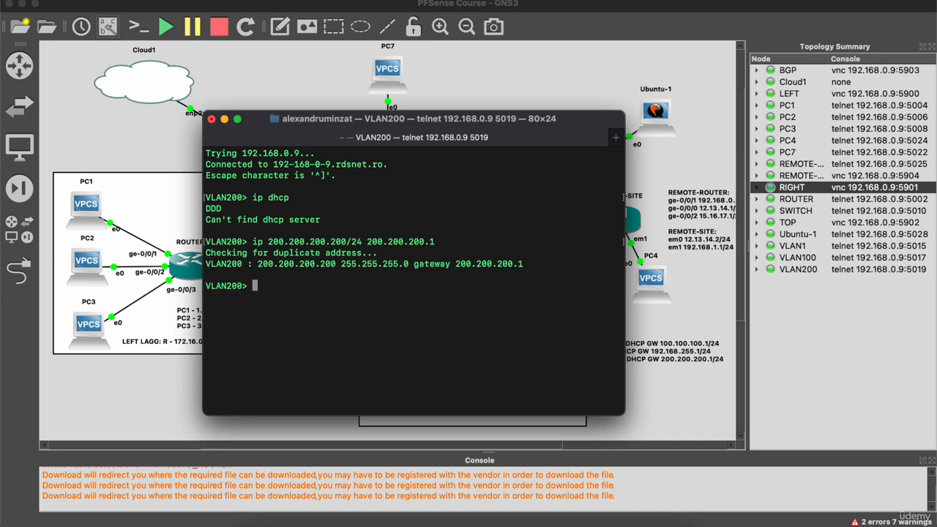
Ping the gateway 200.200.200.1 from the VLAN200 PC and return to the GNS3 topology.
text(ping)
triple_click(460, 268)
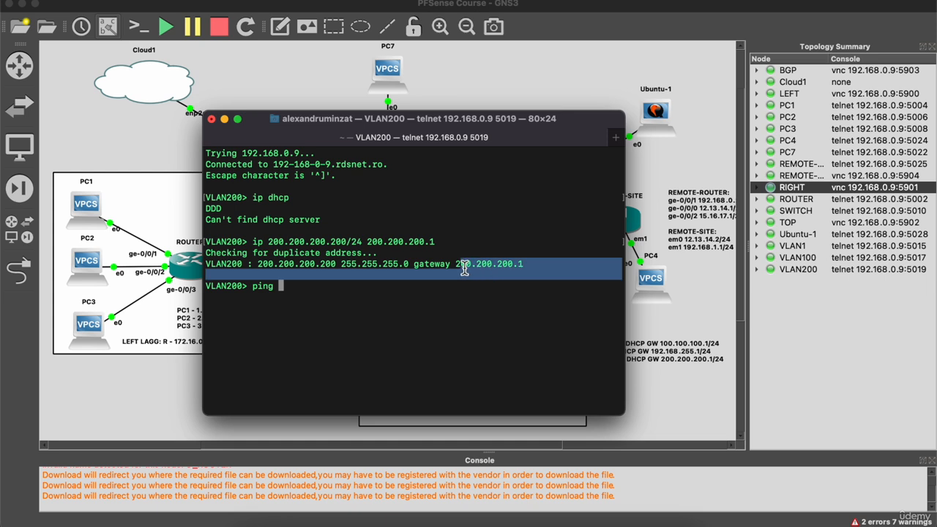
drag(455, 268, 521, 268)
key(super+c)
key(super+v)
key(Return)
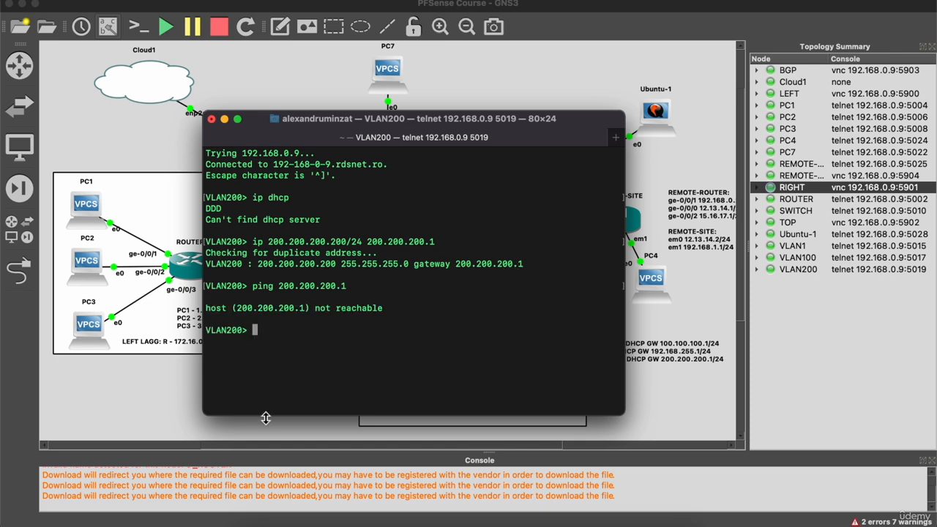
click(176, 413)
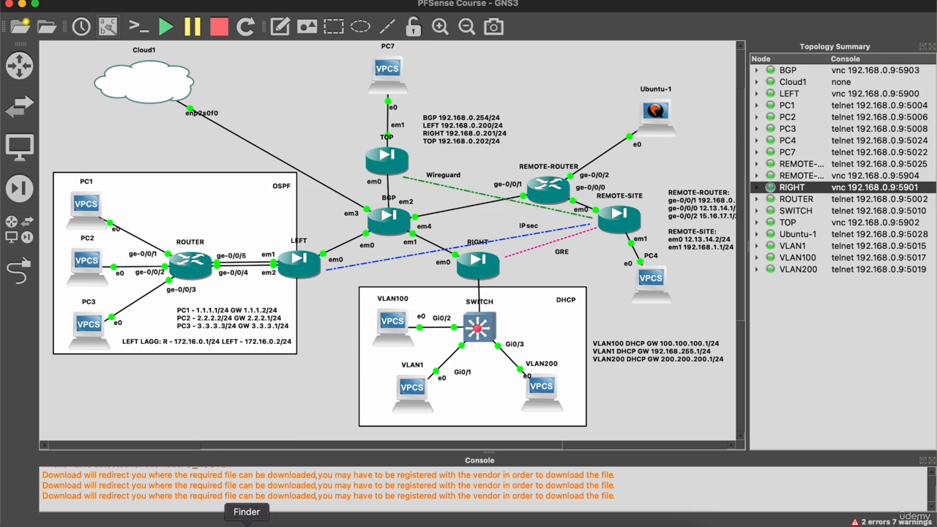
Switch back to Safari and inspect the WAN and LAN firewall rules on the RIGHT firewall.
click(328, 520)
click(358, 82)
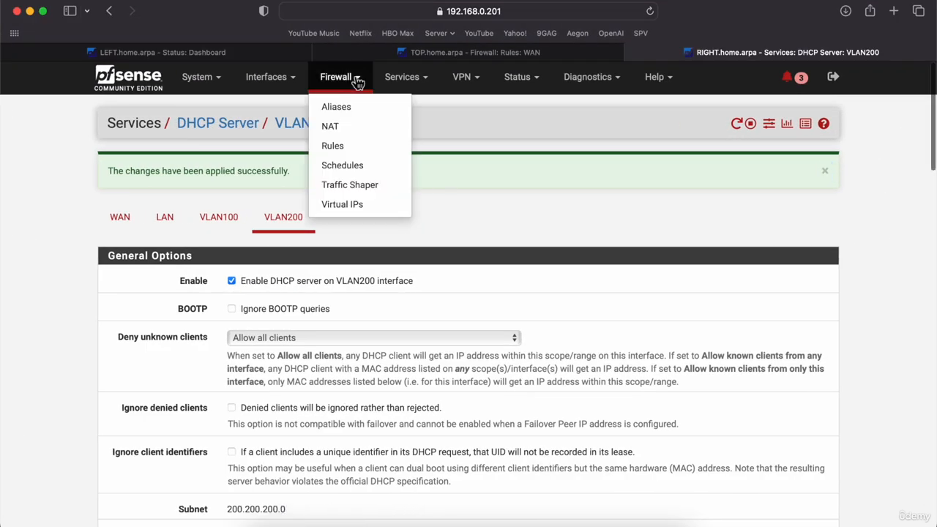
click(334, 146)
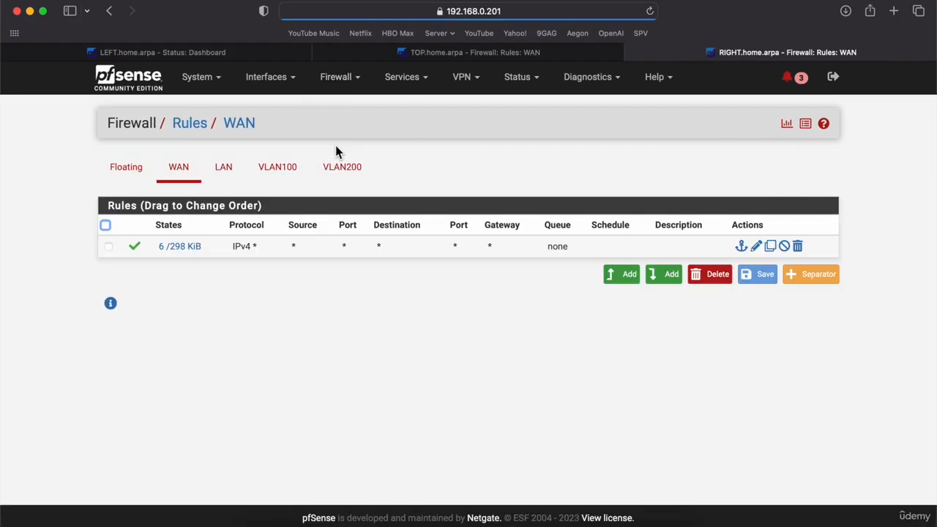
click(220, 174)
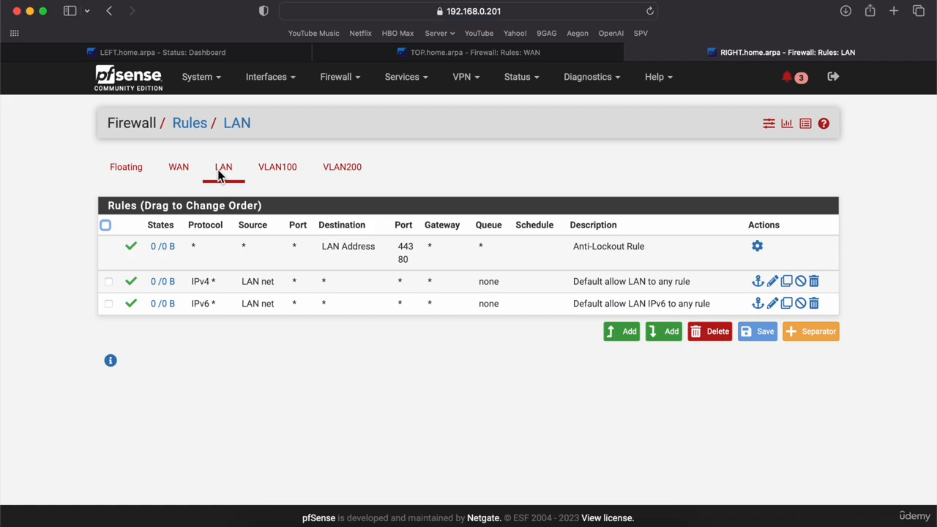
Open the Admin Access settings from the LAN anti-lockout rule, disable the webConfigurator anti-lockout rule and save.
click(757, 246)
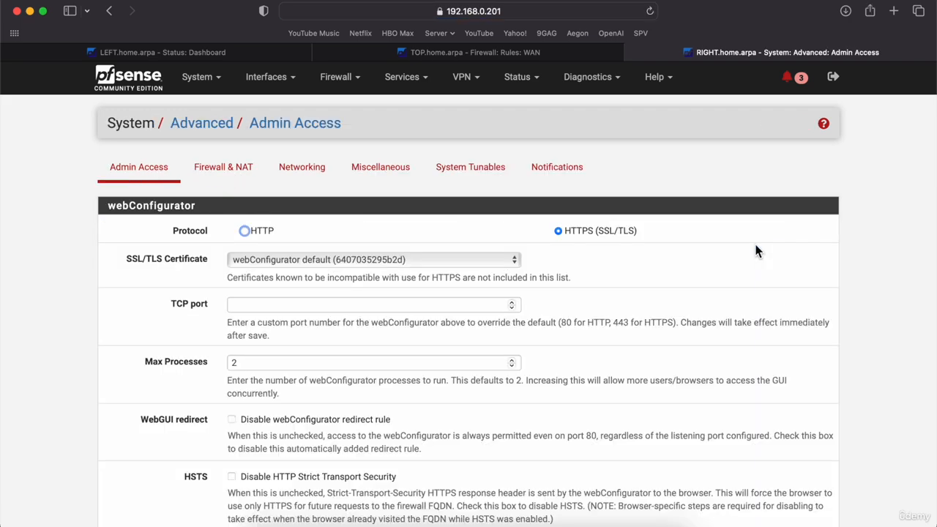
scroll(306, 333, down, 10)
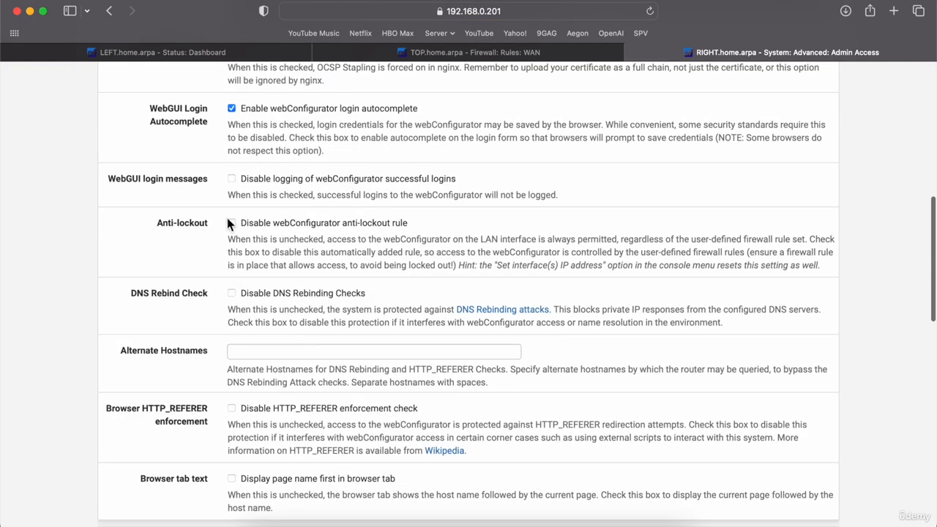
scroll(234, 293, down, 20)
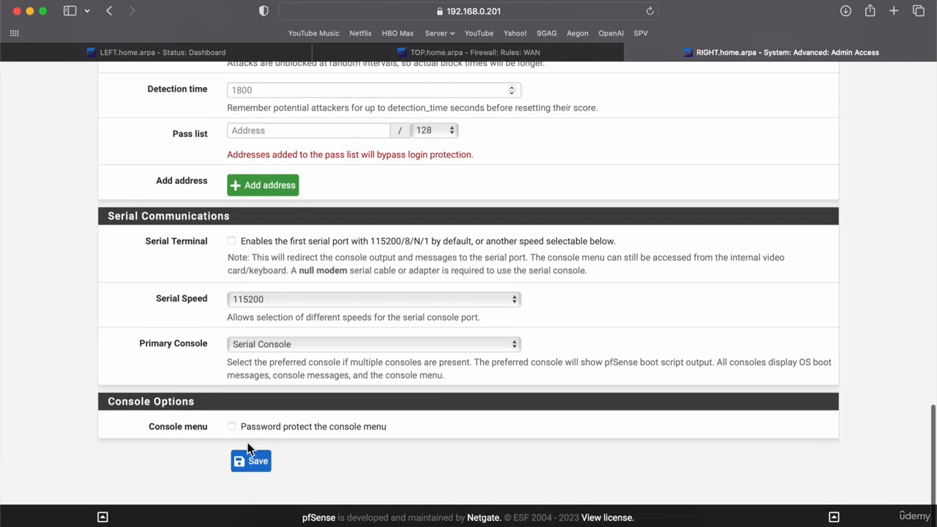
click(258, 465)
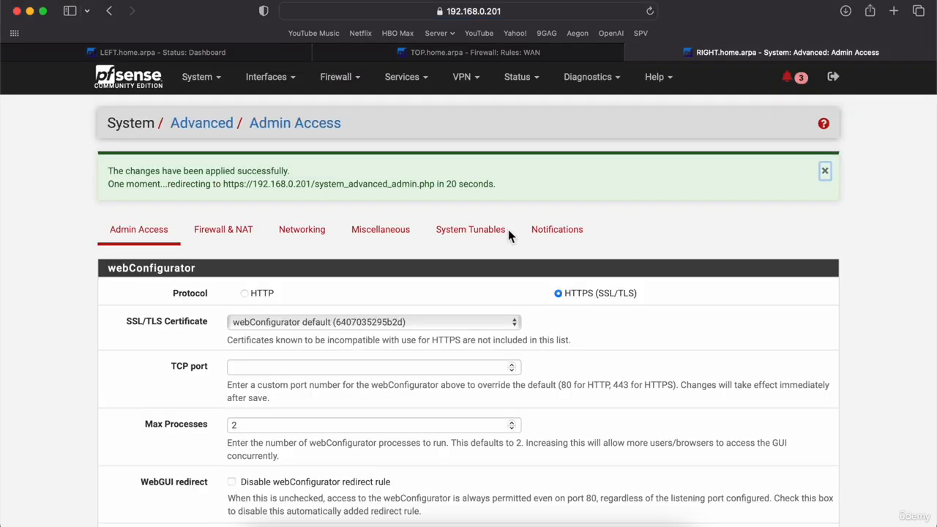
Delete the default allow LAN IPv4 and IPv6 rules from the RIGHT firewall's LAN rules.
click(369, 79)
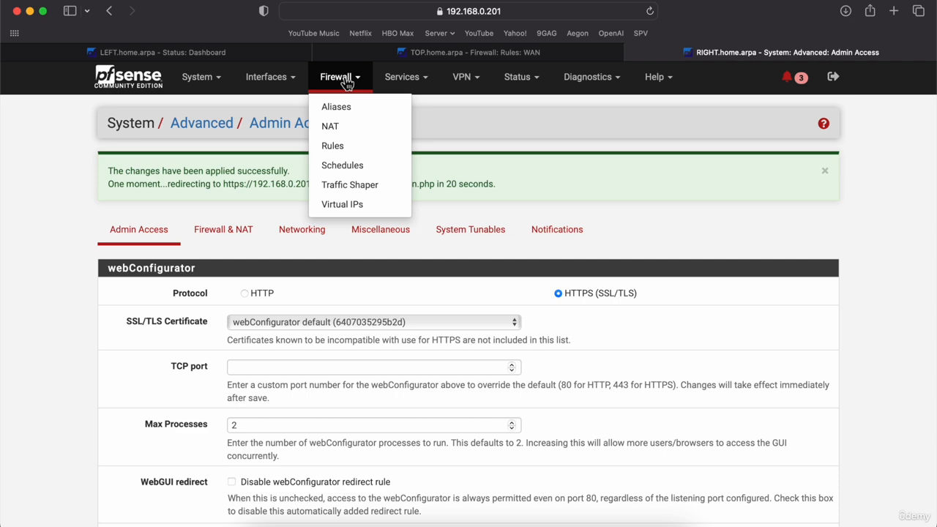
click(335, 151)
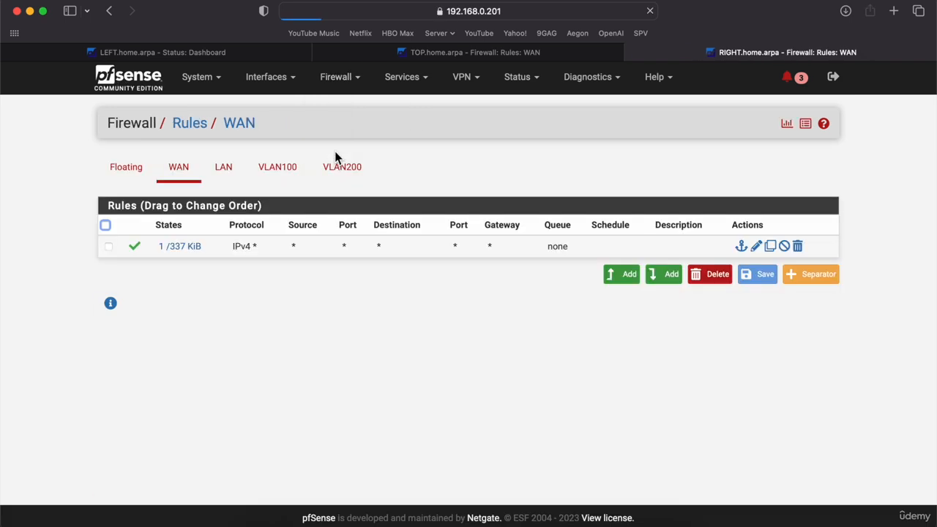
click(228, 169)
click(819, 251)
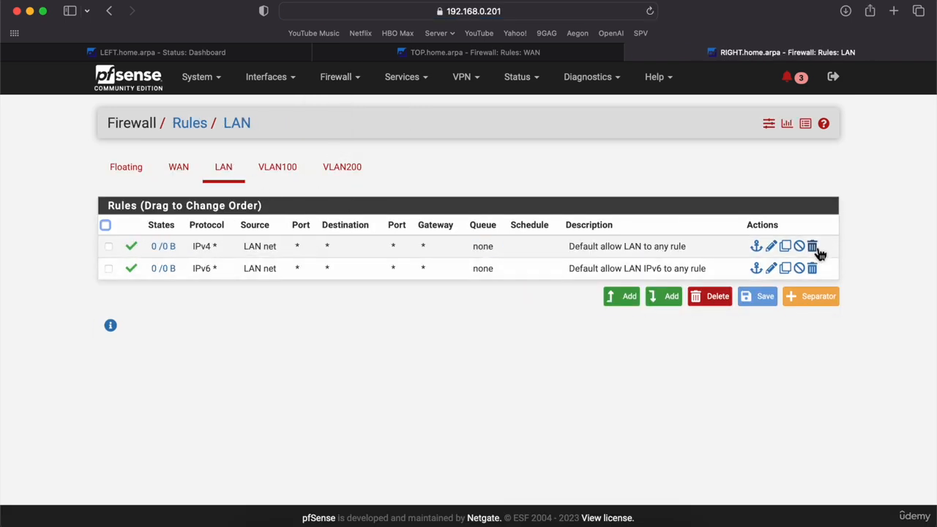
click(814, 248)
key(Return)
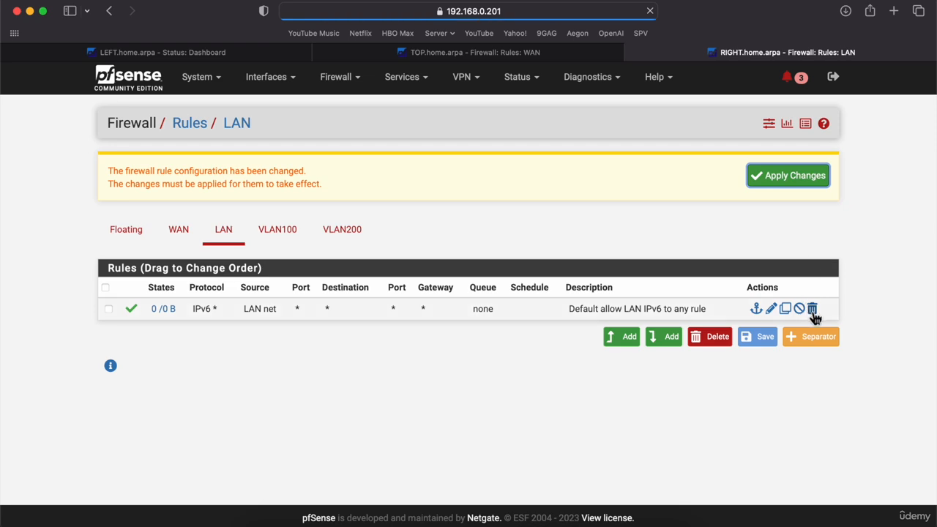
click(813, 310)
key(Return)
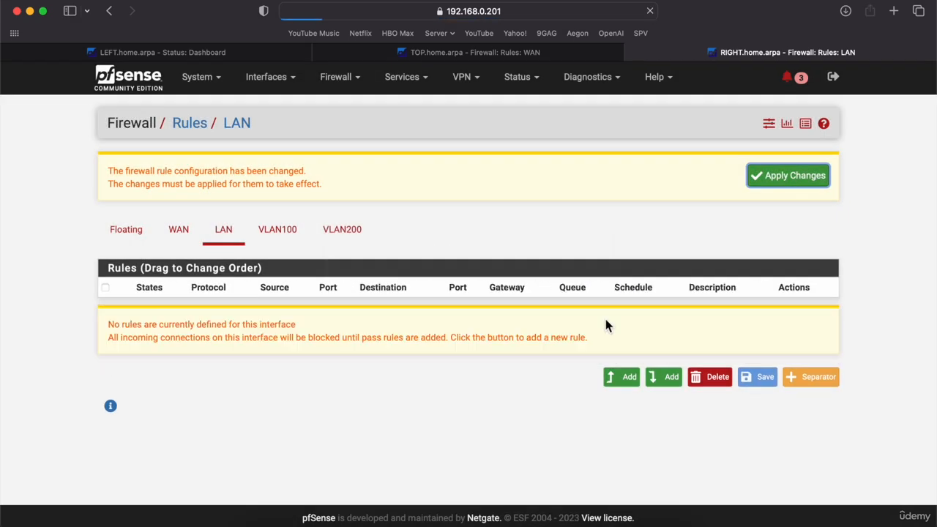
Add a LAN pass rule for IPv4 with protocol Any, from any source to any destination, and save it.
click(621, 377)
click(299, 389)
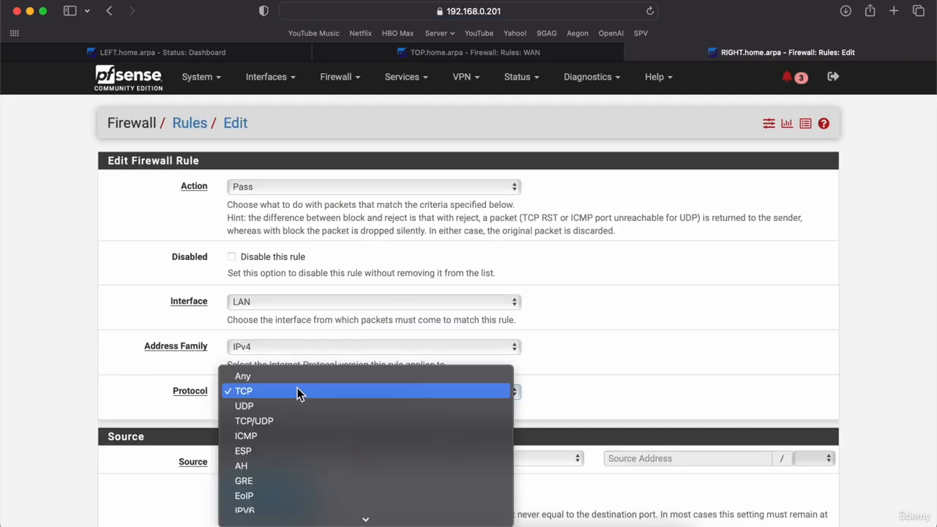
click(290, 378)
scroll(290, 377, down, 3)
scroll(290, 377, down, 3)
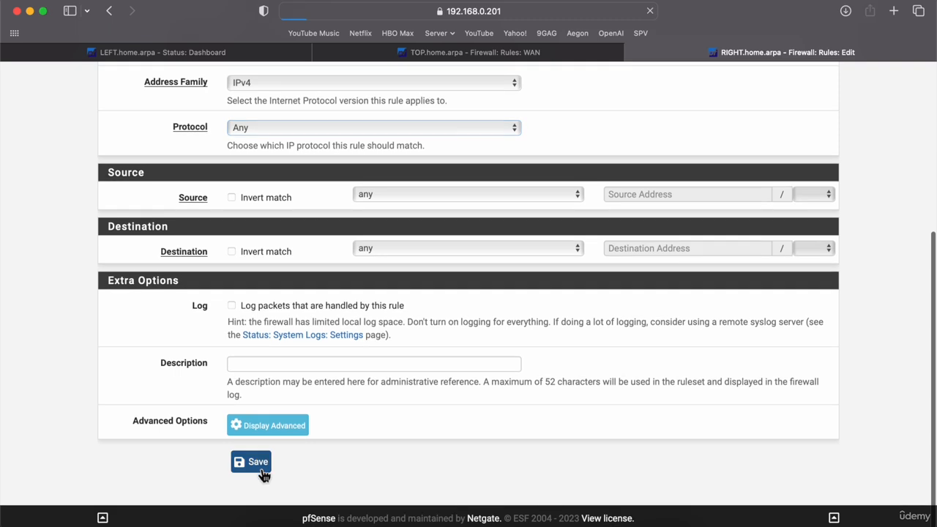
click(260, 466)
Add and save a VLAN100 pass rule for IPv4 with protocol Any, source any and destination any.
click(290, 232)
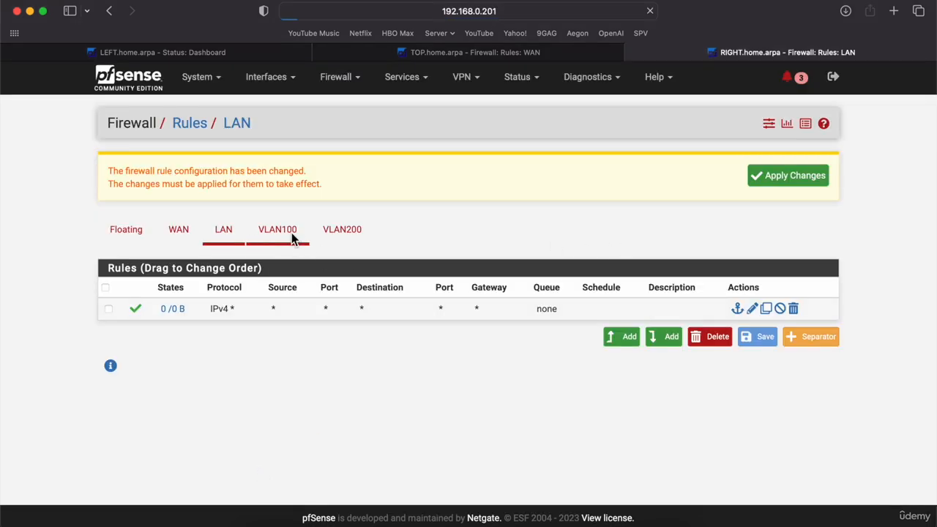
click(625, 379)
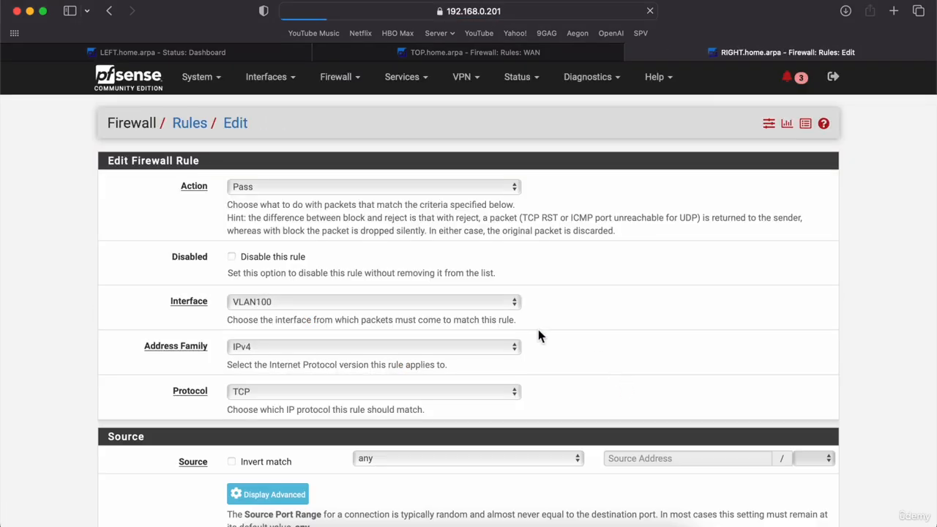
click(346, 394)
click(320, 378)
scroll(319, 383, down, 5)
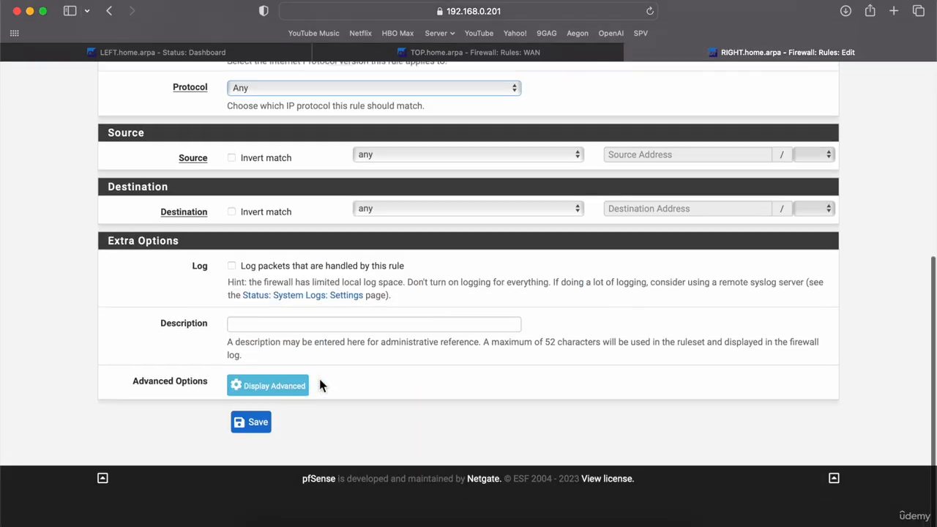
click(260, 464)
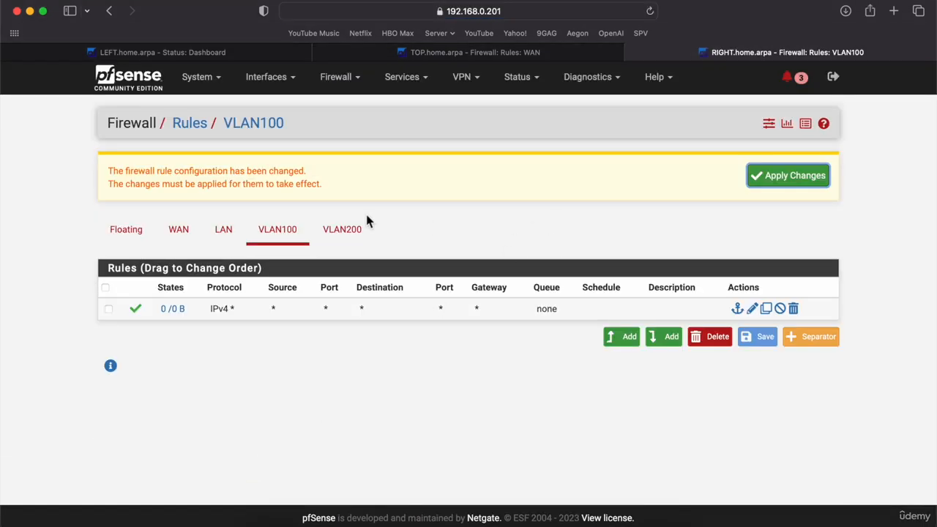
Add a VLAN200 pass rule for IPv4 with protocol Any, save it and apply the firewall rule changes.
click(333, 232)
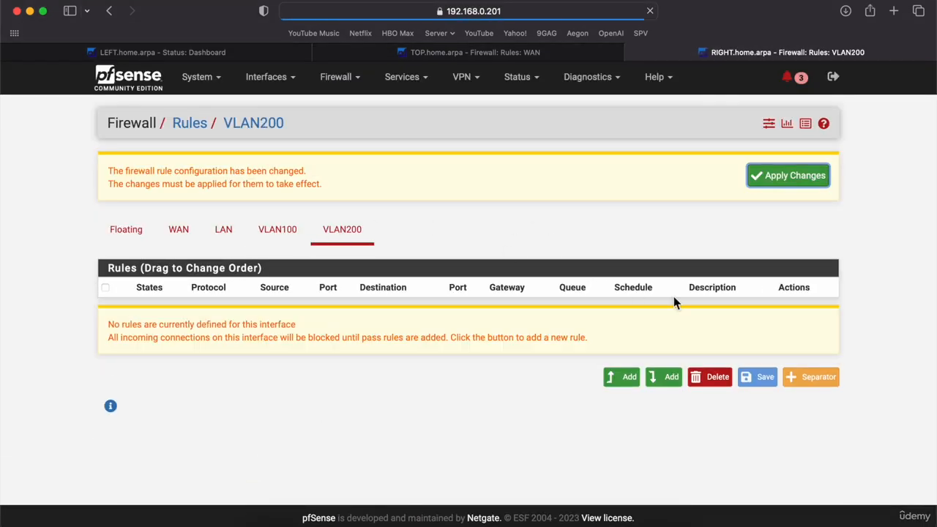
click(623, 378)
click(254, 388)
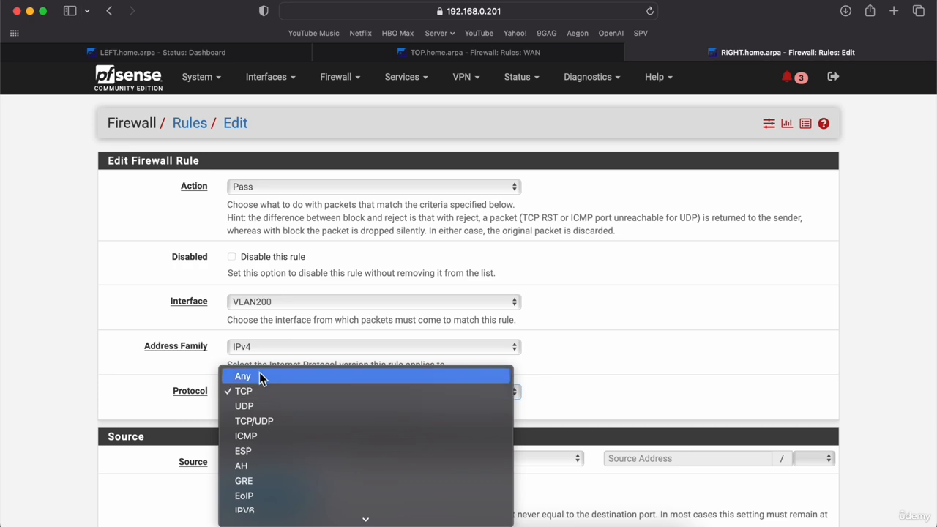
click(259, 379)
scroll(260, 378, down, 5)
click(250, 459)
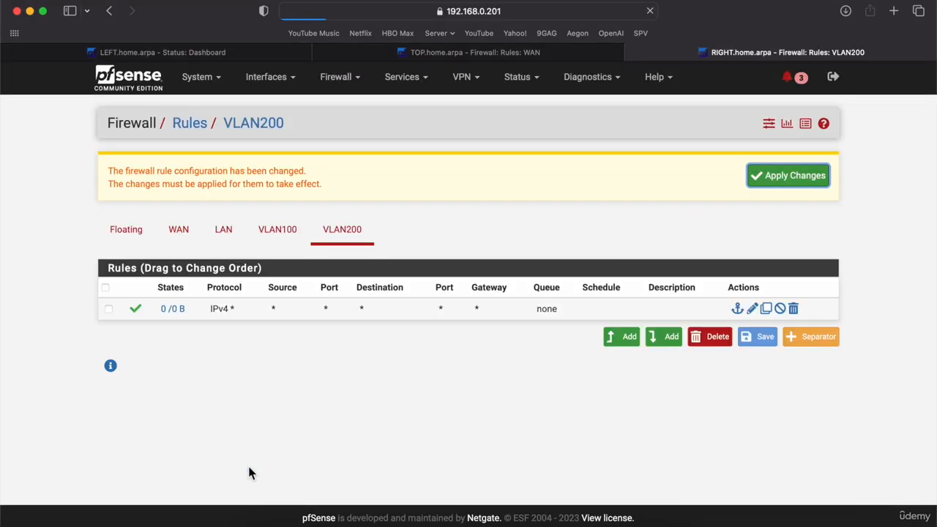
click(771, 184)
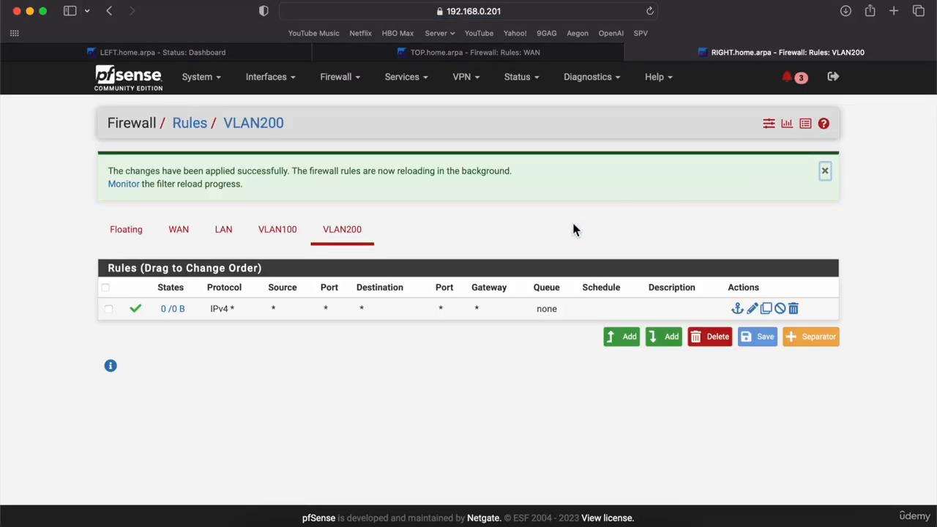
Switch to the VLAN200 PC's terminal console and ping the gateway 200.200.200.1 again.
click(622, 522)
key(Up)
key(Return)
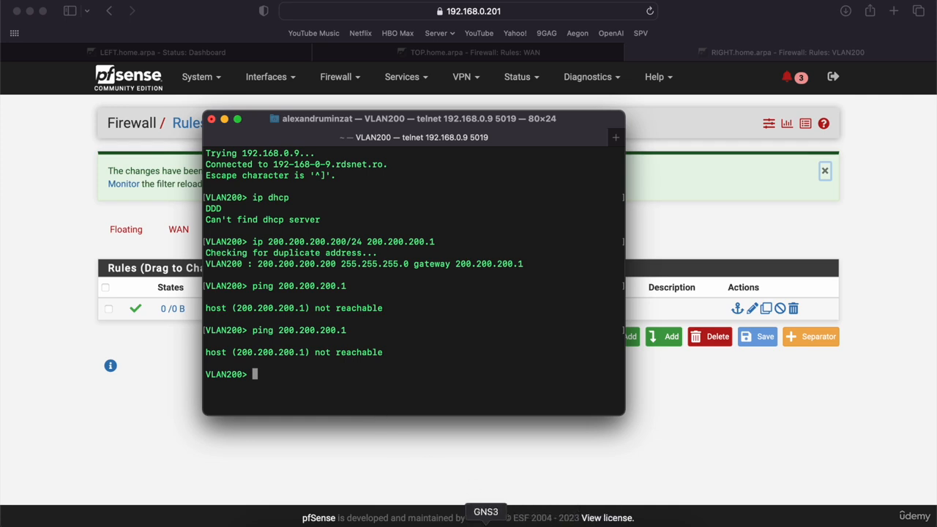
Switch to GNS3, open the SWITCH console and run show vlan to check the VLAN port assignments.
click(485, 517)
double_click(477, 329)
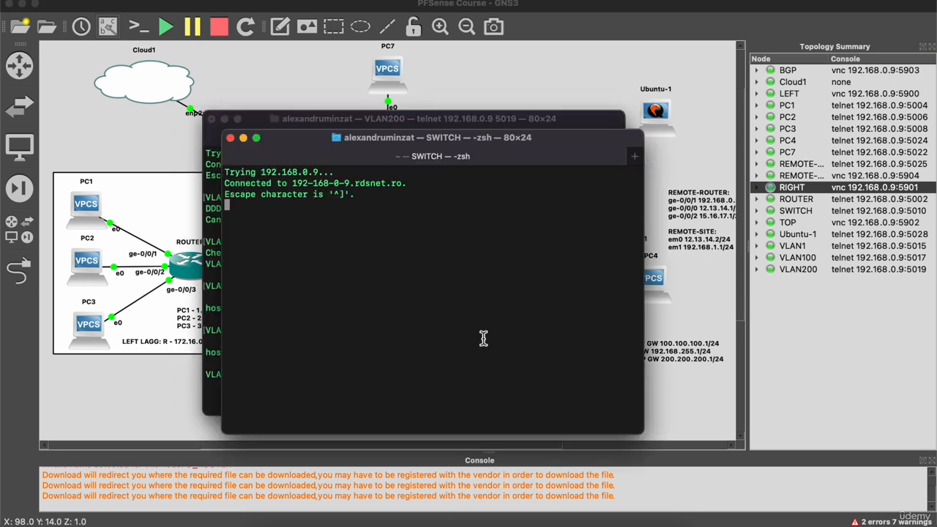
key(space)
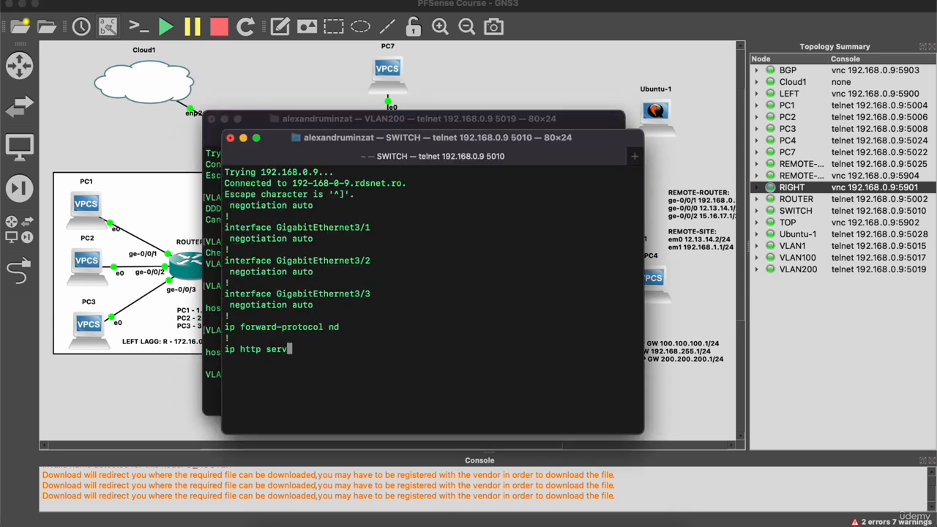
text(show )
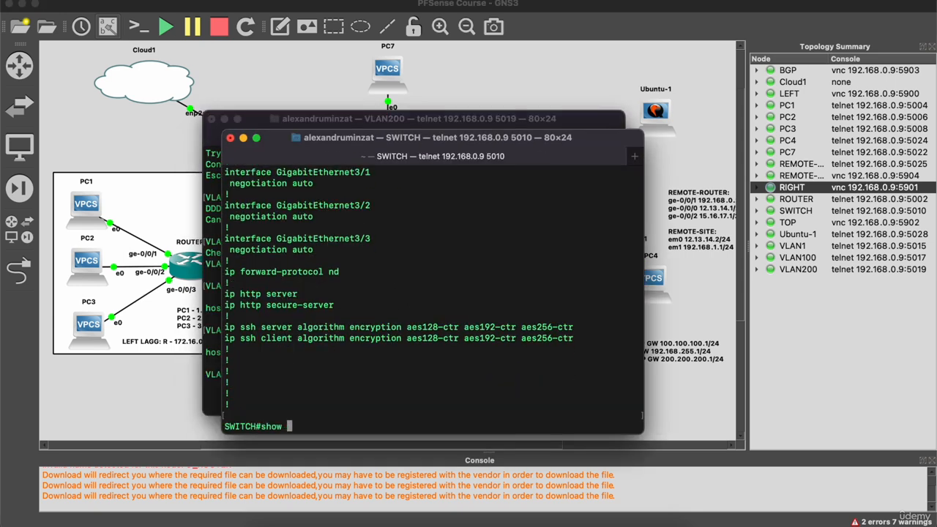
text(vlan)
key(Return)
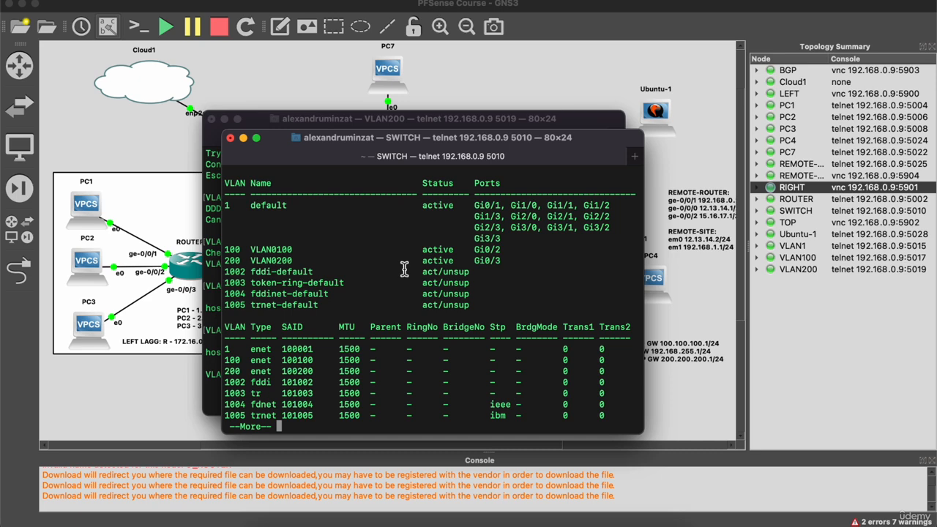
scroll(404, 270, up, 2)
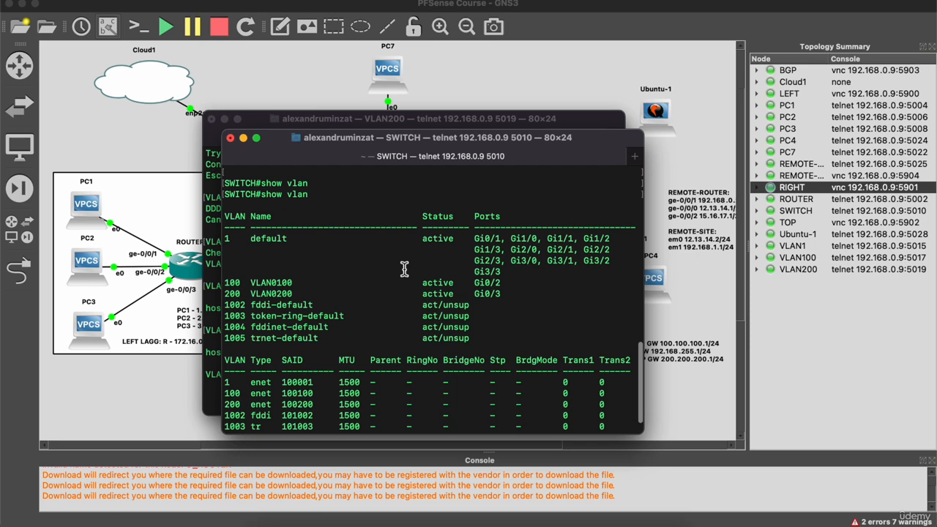
scroll(404, 269, down, 2)
key(space)
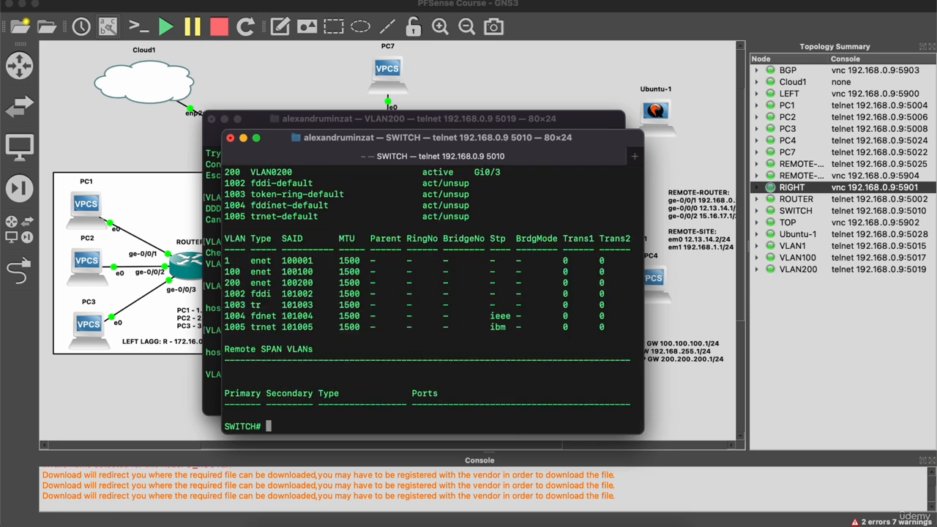
Enter configuration mode on the switch and set interface g0/3 to switchport access vlan 200.
text(conf t)
key(Return)
text(interg)
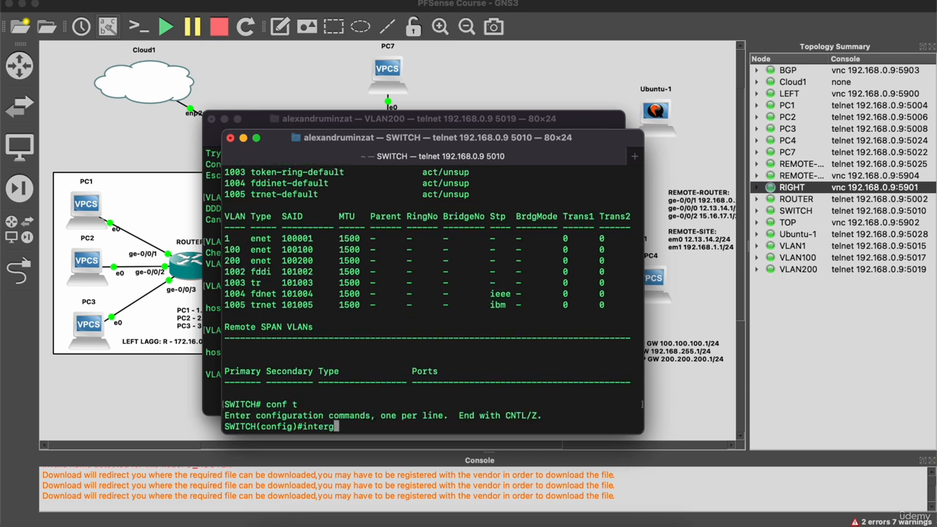
key(BackSpace)
text(g0/3)
key(Return)
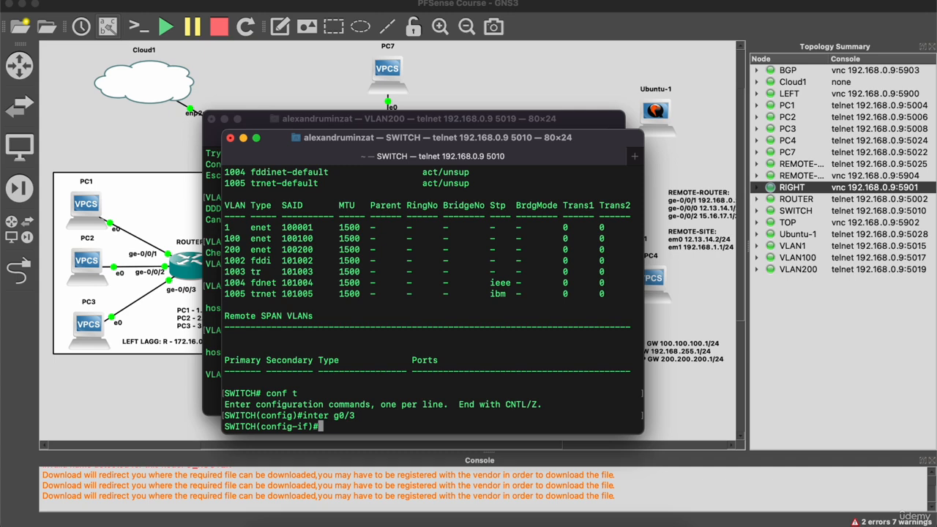
text(sw)
key(Tab)
text(acc)
key(Tab)
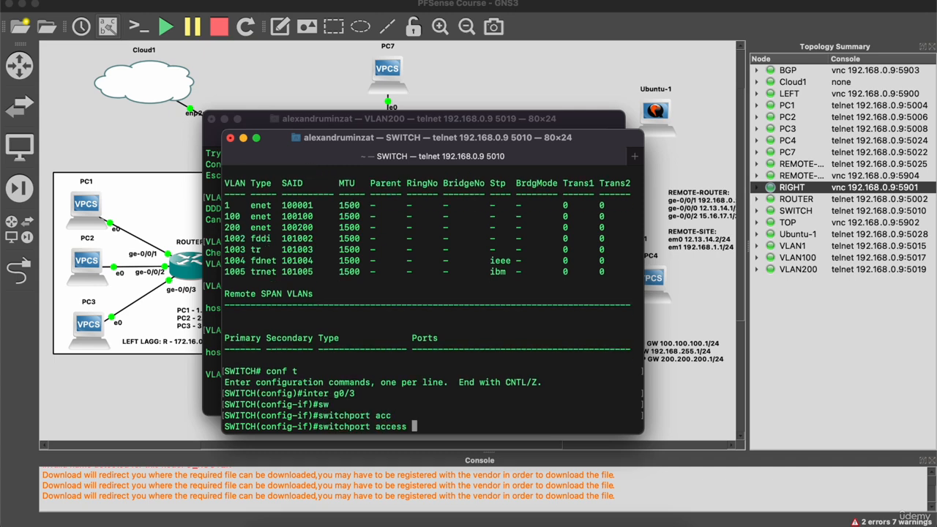
text(vlan 200)
key(Return)
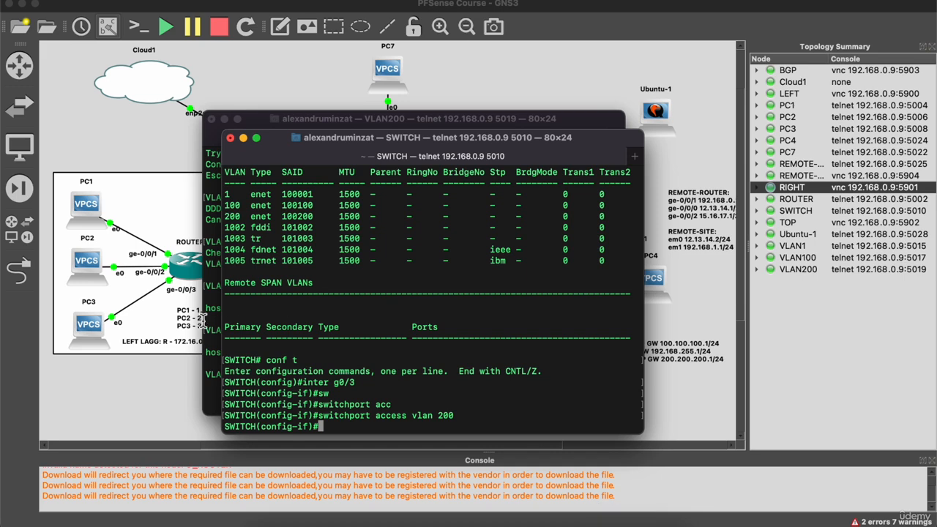
Return to the VLAN200 PC's console and request an address with ip dhcp.
click(209, 270)
key(Up)
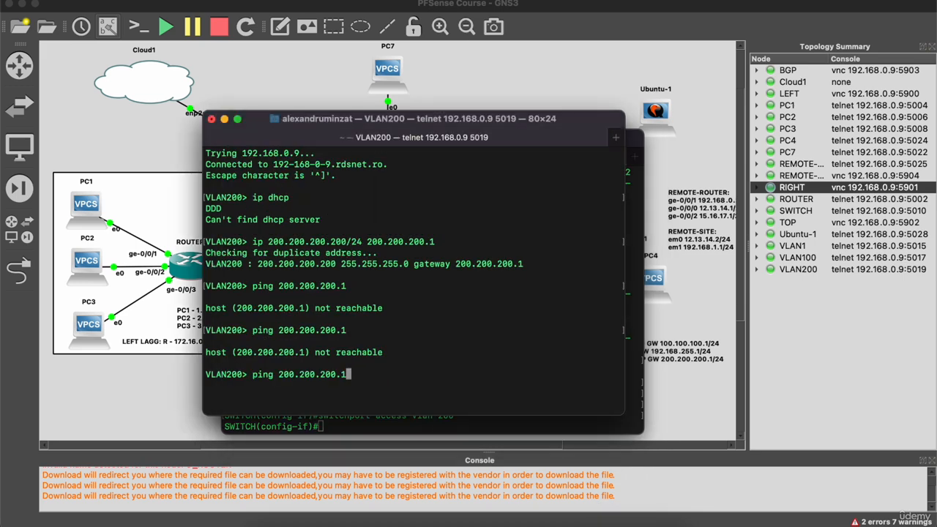
key(Up)
key(Up)
key(Return)
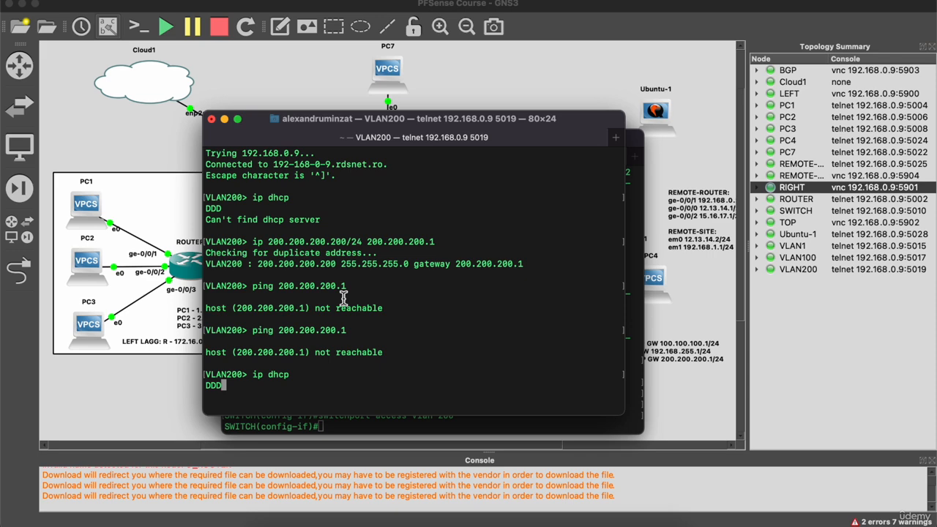
Run do show run | section interface on the switch and examine the GigabitEthernet0/0 trunk and access port settings.
click(634, 347)
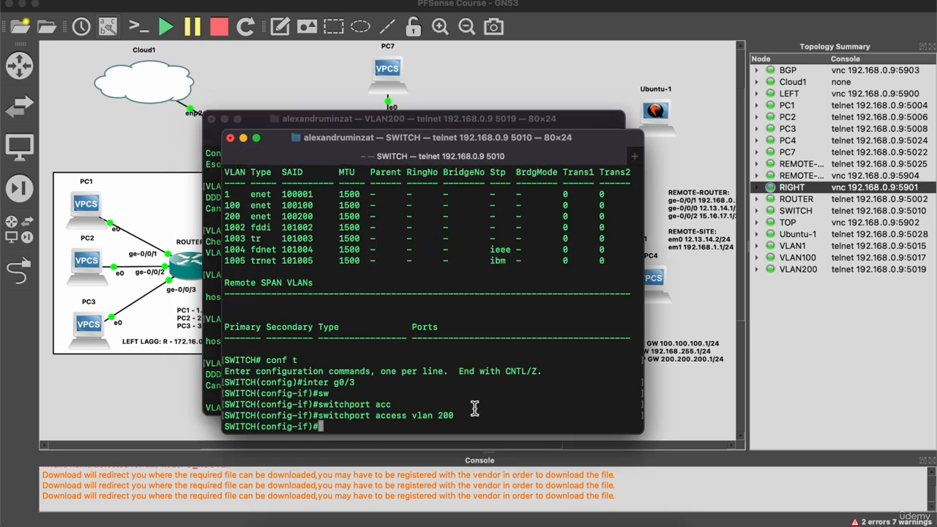
text(show run | section interface)
key(Return)
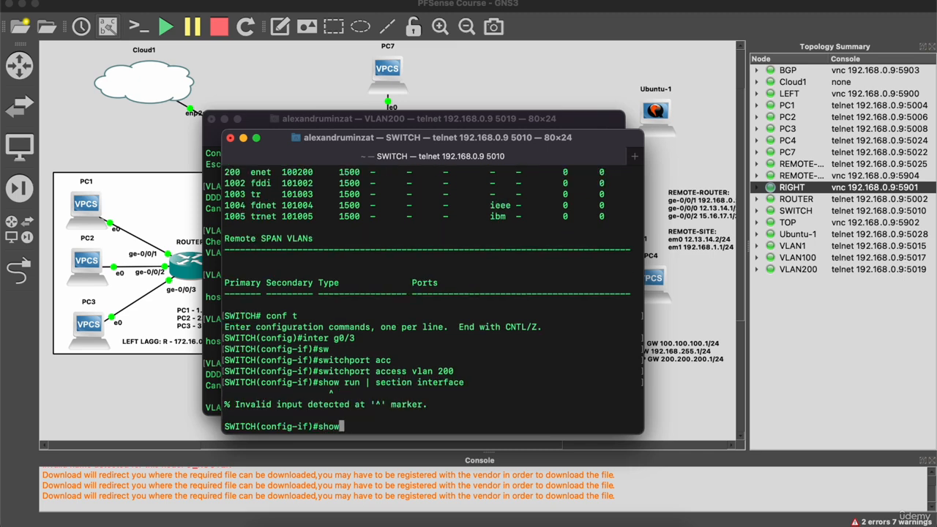
text(do show run | section interface)
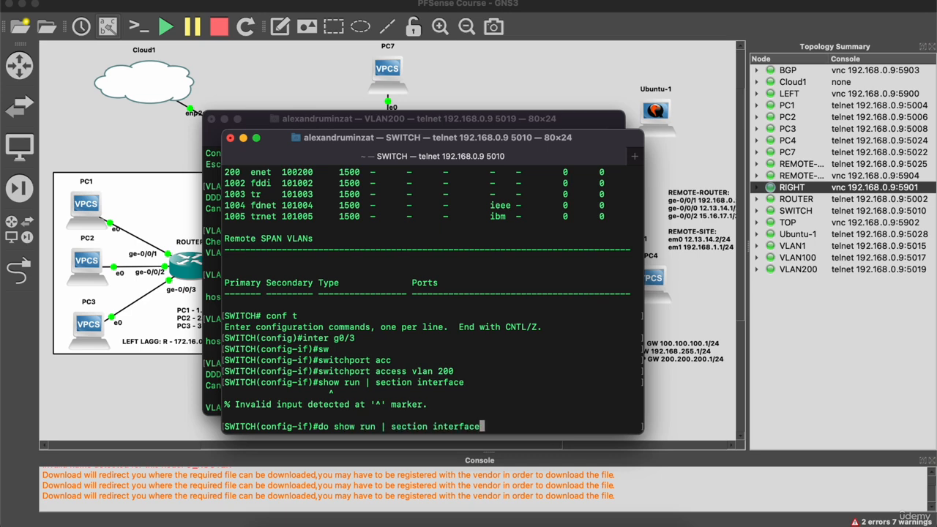
key(Return)
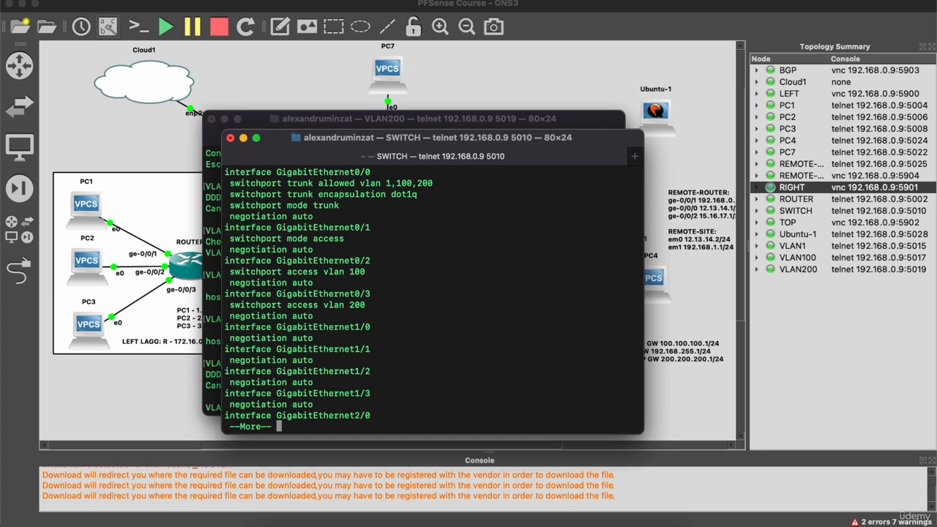
key(q)
scroll(437, 314, up, 1)
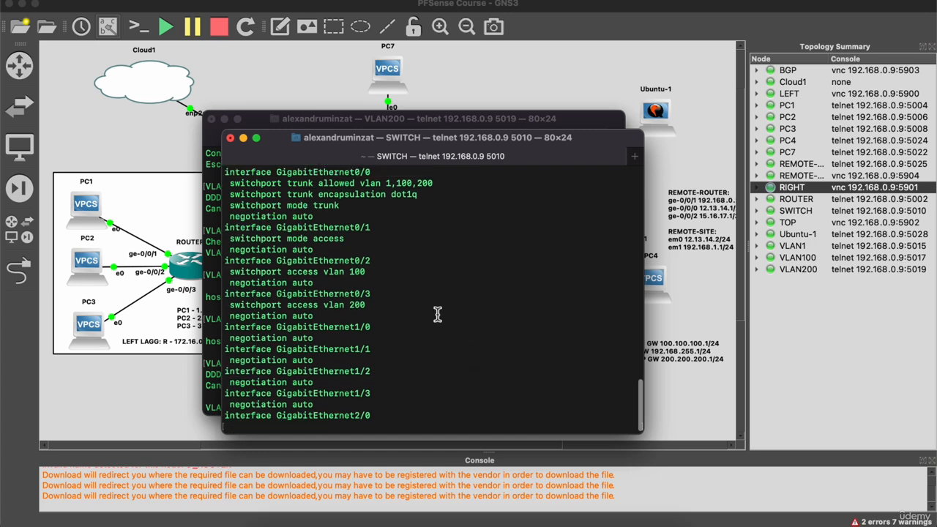
scroll(437, 314, up, 2)
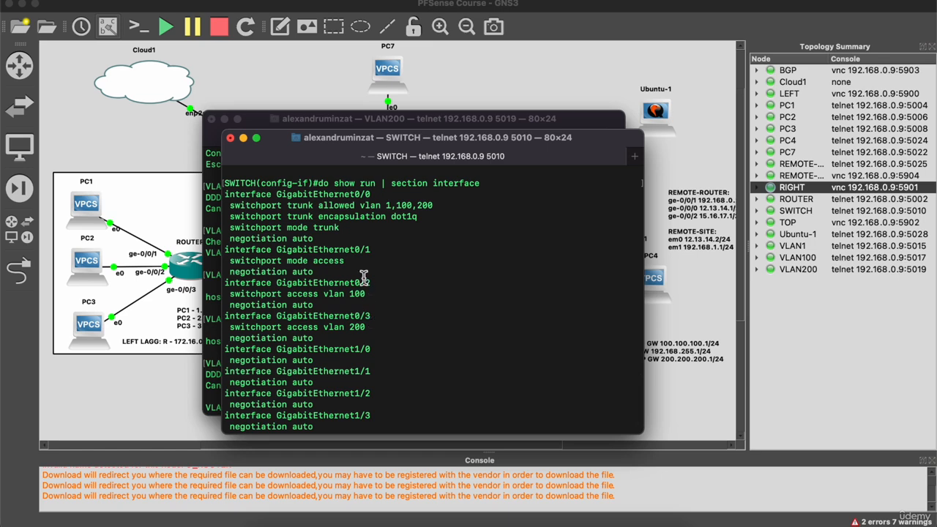
drag(351, 231, 224, 210)
click(426, 283)
scroll(426, 283, down, 2)
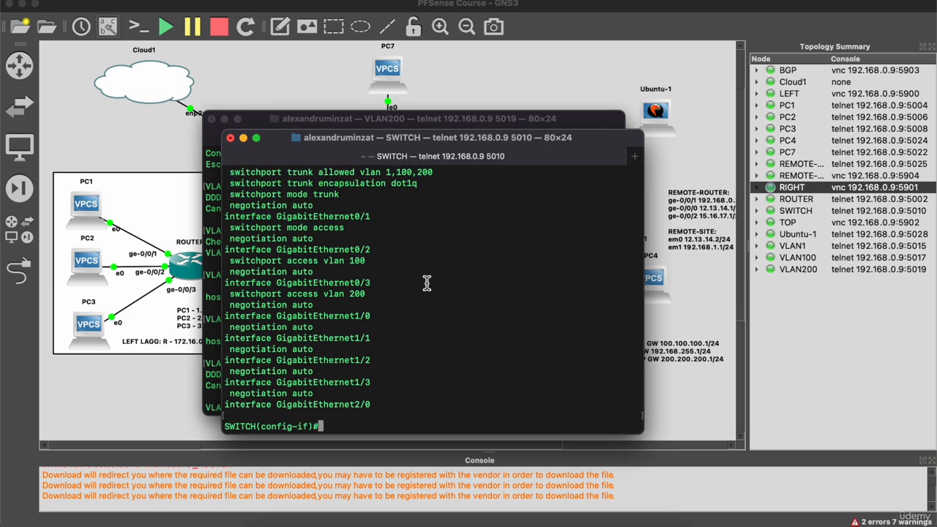
Enter interface GigabitEthernet0/3 on the switch and bring the port up with no shutdown.
drag(372, 283, 224, 284)
text(interface GigabitEthernet0/3)
key(Return)
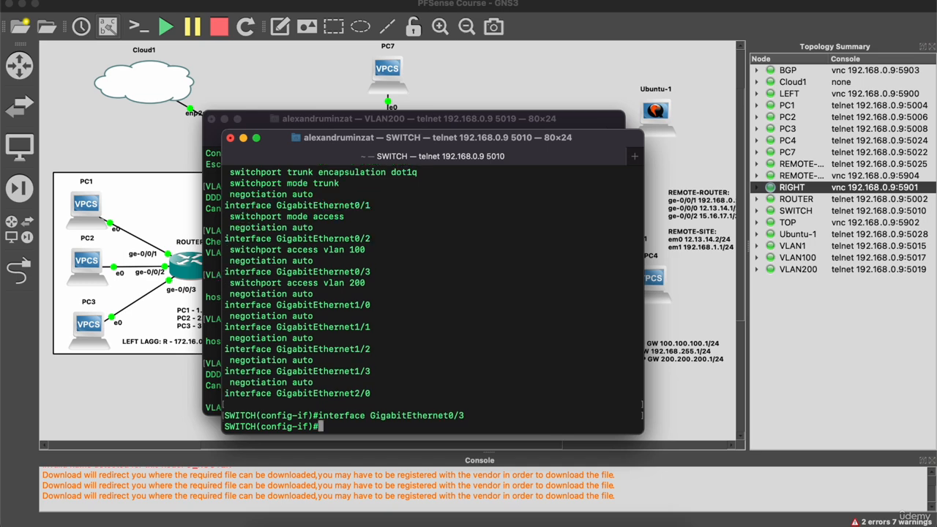
text(no shut)
key(Tab)
key(Return)
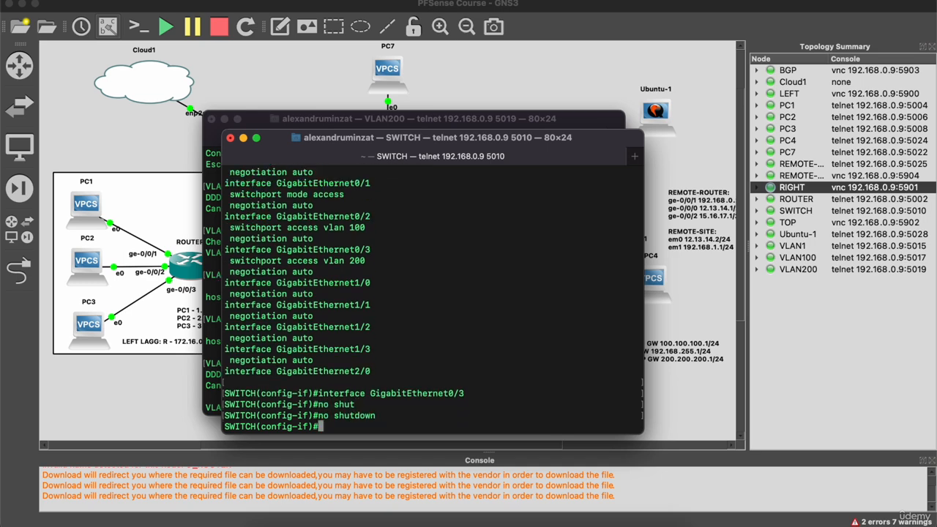
Check the switch's port status with do show ip inter brief and leave configuration mode.
text(do show ip inter brief)
key(Return)
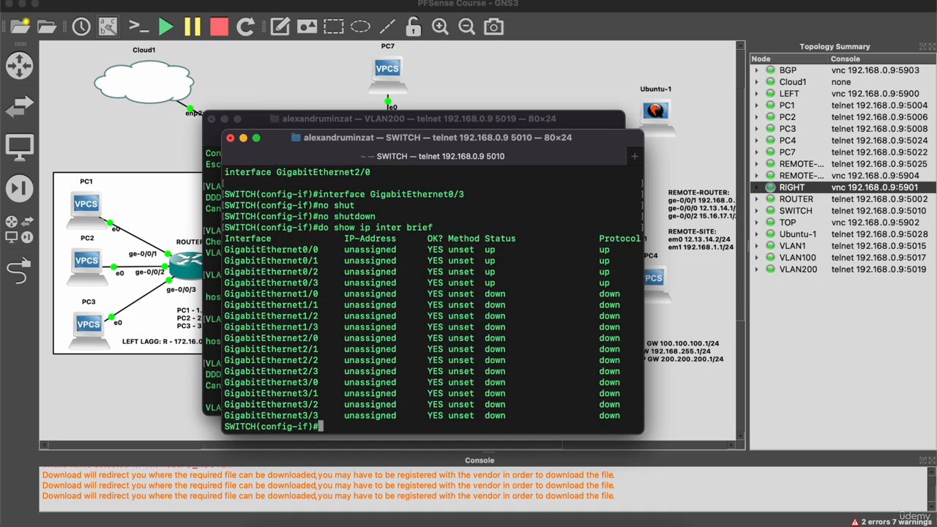
key(ctrl+z)
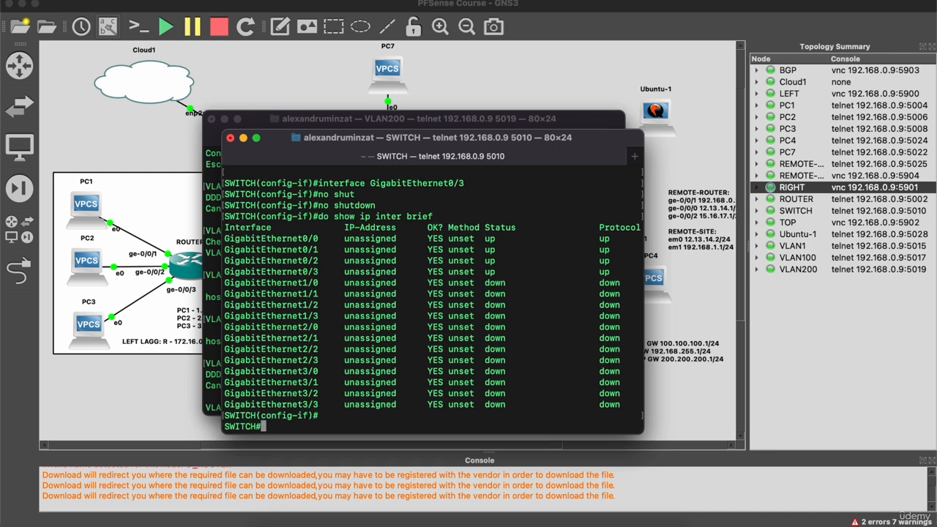
key(Return)
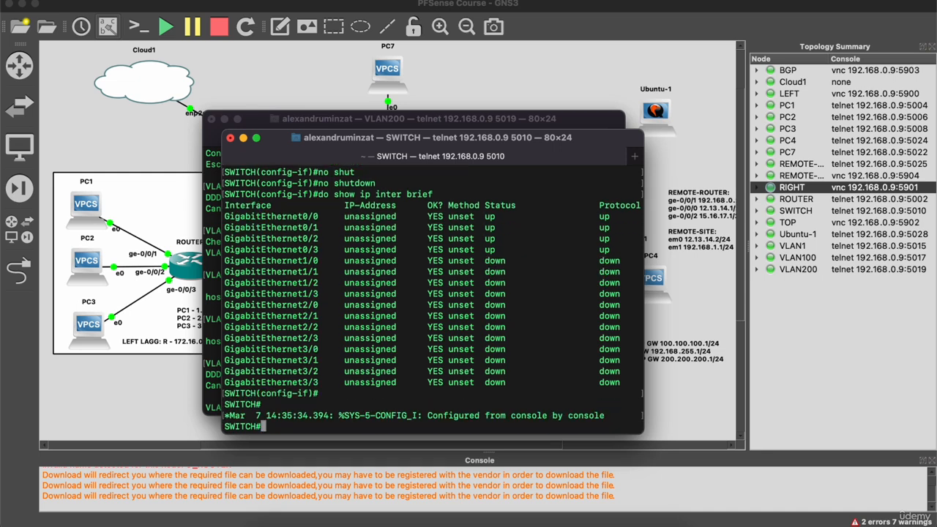
Display the MAC addresses learned by the switch with show mac address-table.
text(show mac add)
key(Tab)
key(Return)
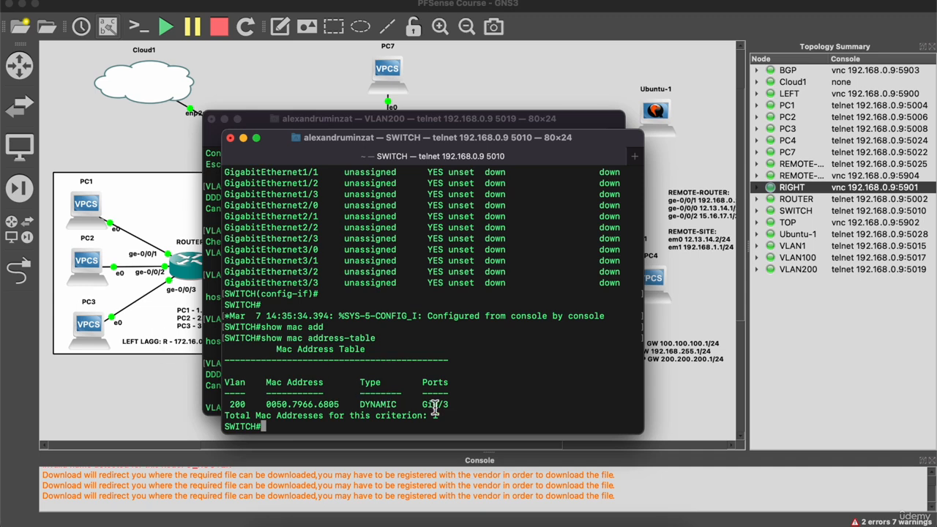
Go back to the VLAN200 PC's console and retry the address request with ip dhcp.
click(423, 121)
text(ip dhcp)
key(Return)
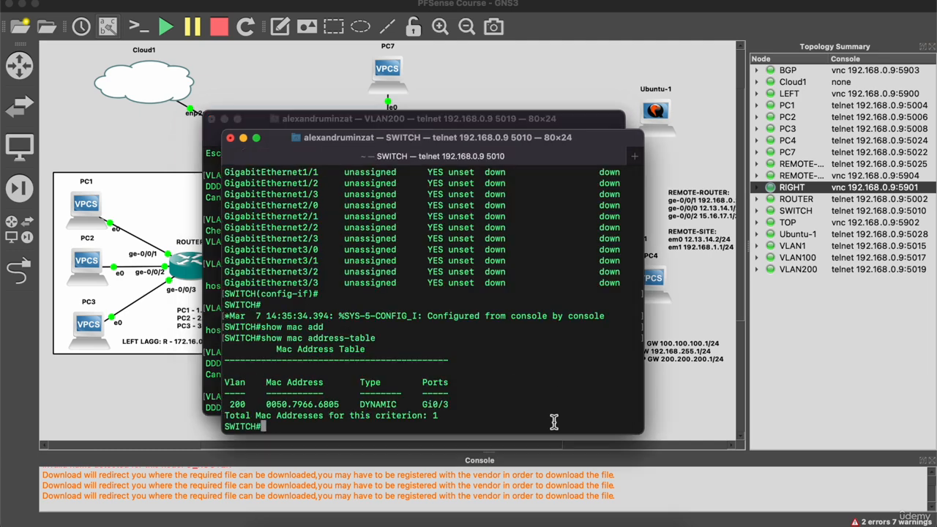
Switch to the browser with the RIGHT pfSense and check the VLAN200 interface, the interface assignments and the VLANs list.
click(552, 425)
click(671, 419)
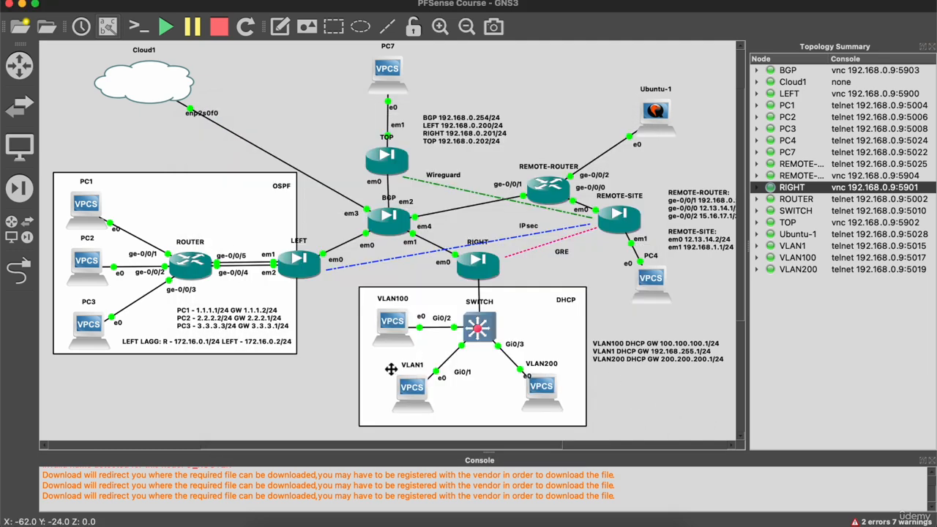
click(280, 522)
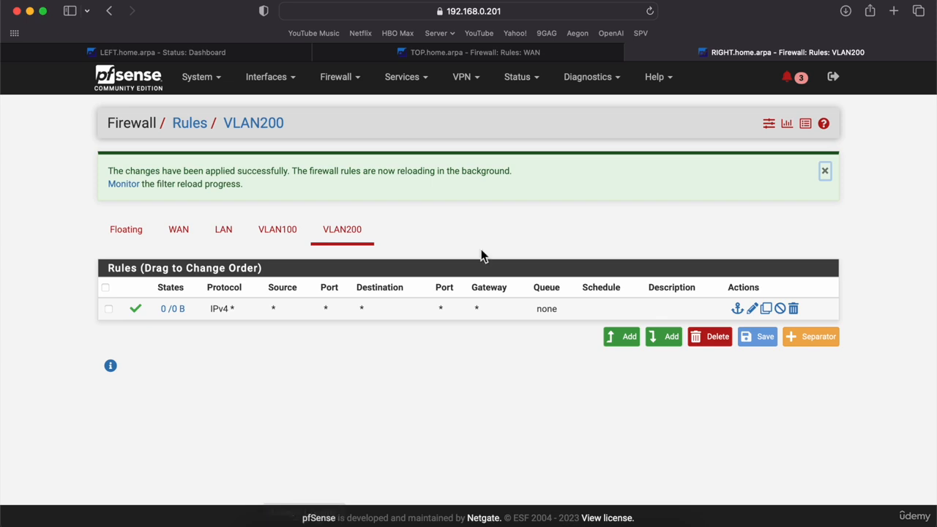
click(285, 86)
click(274, 197)
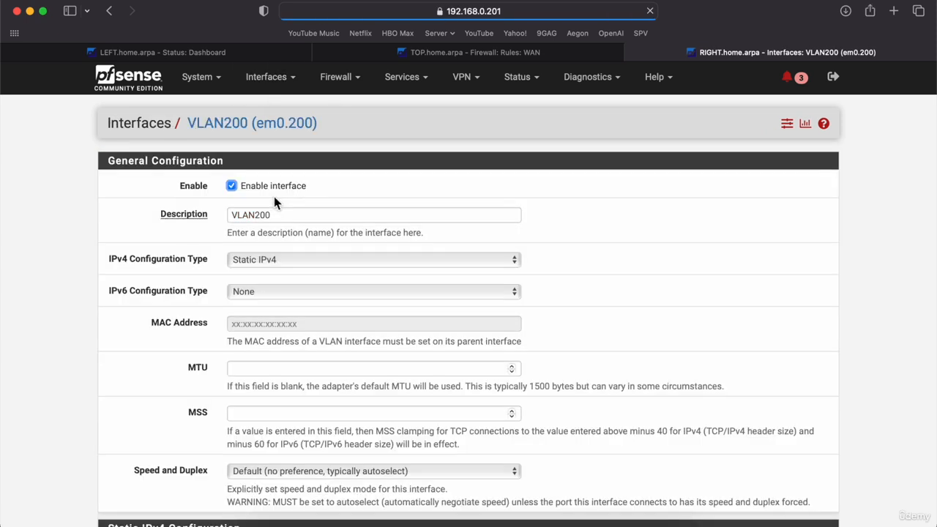
click(282, 79)
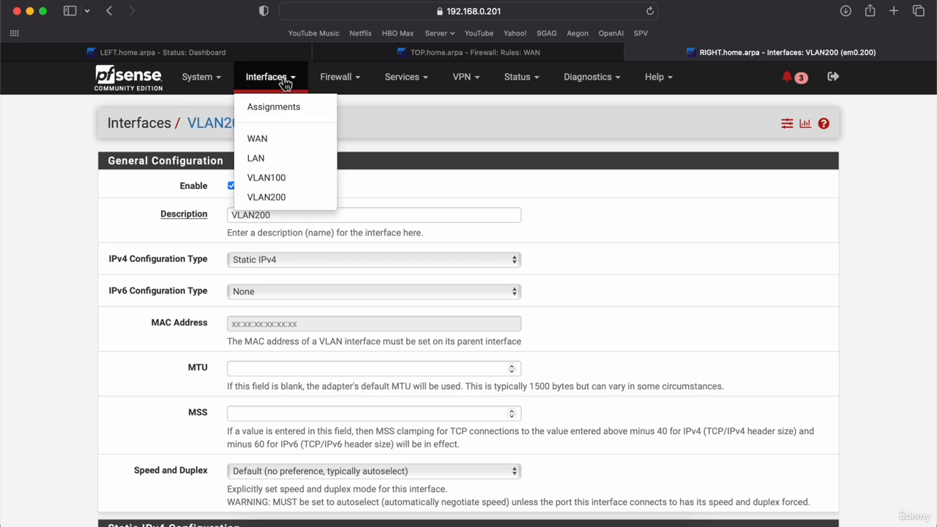
click(278, 105)
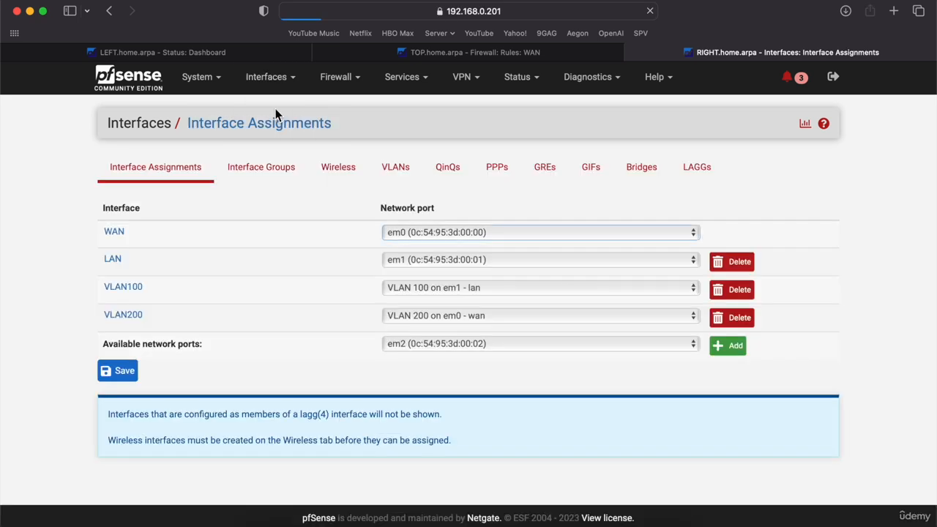
click(399, 183)
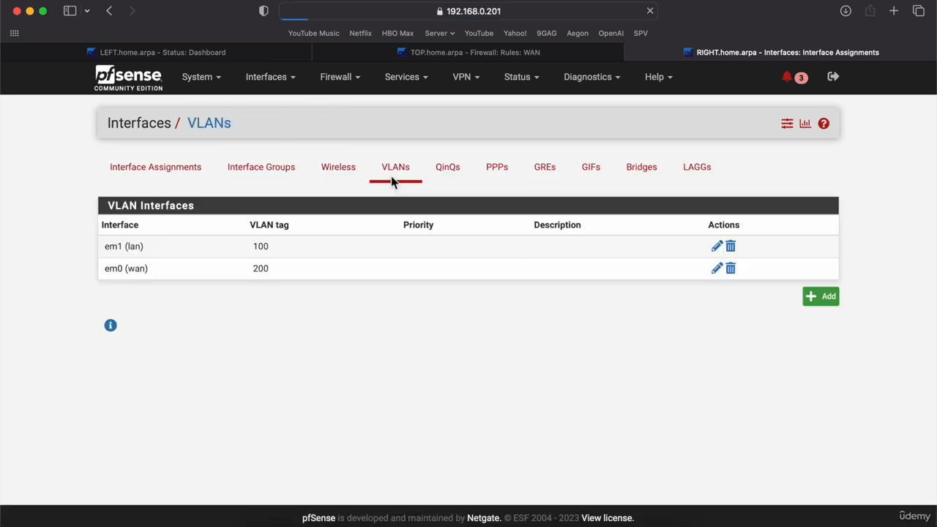
Edit the VLAN with tag 200, set its parent interface to em1 (lan) and save it.
double_click(308, 268)
click(308, 186)
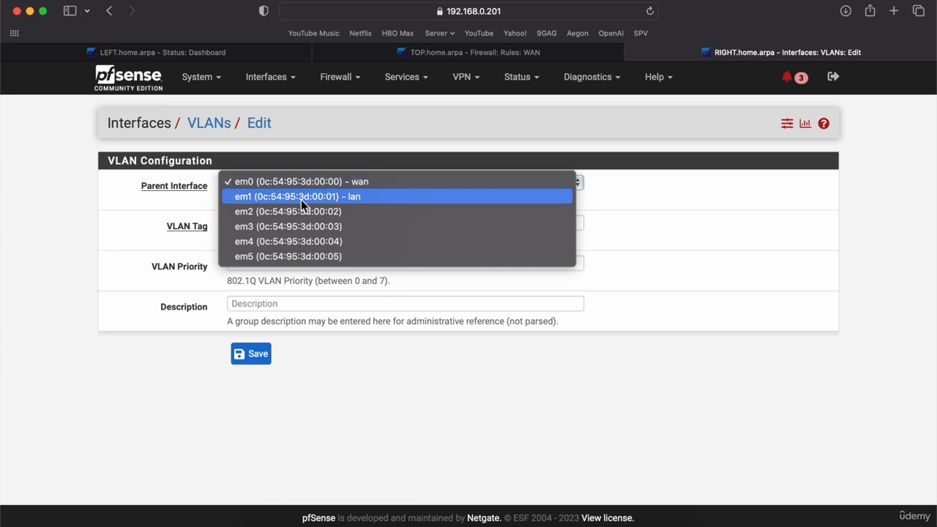
click(301, 198)
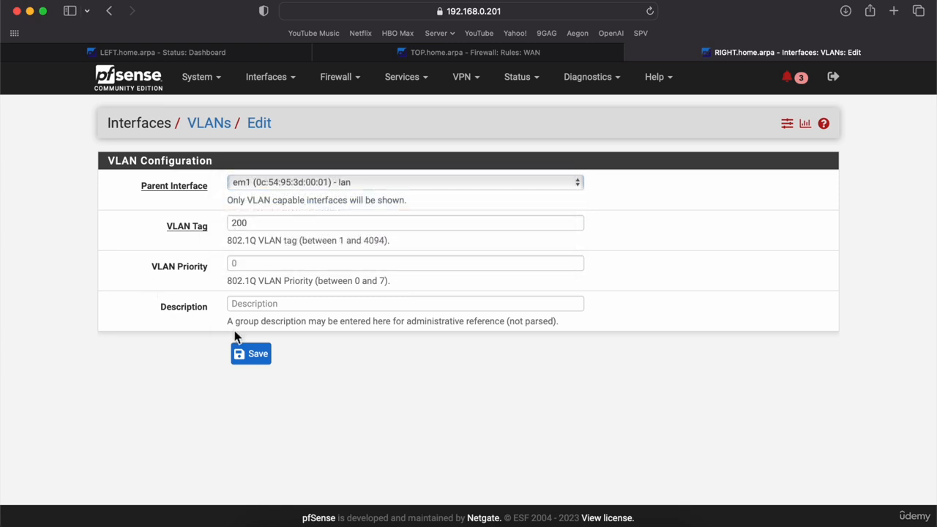
click(262, 358)
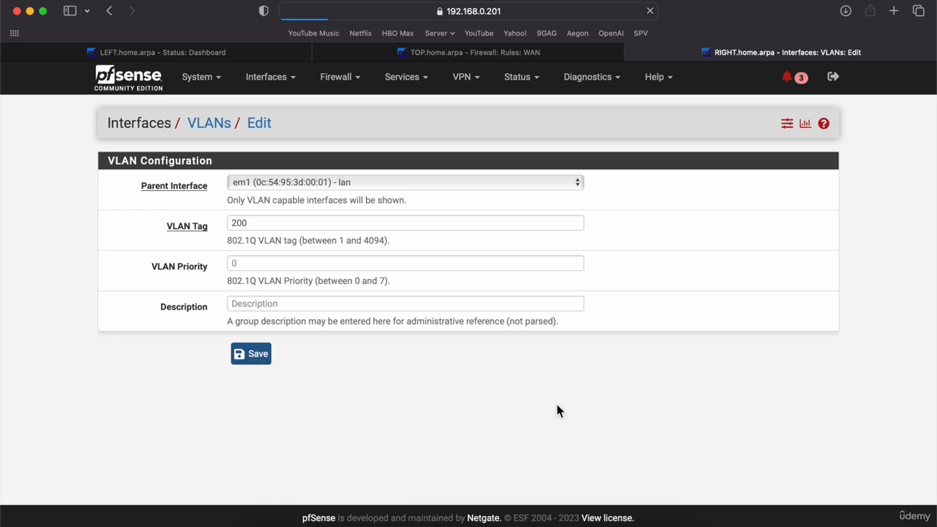
Switch to Terminal and run ip dhcp on the VLAN200 PC to test the corrected parent interface.
click(622, 522)
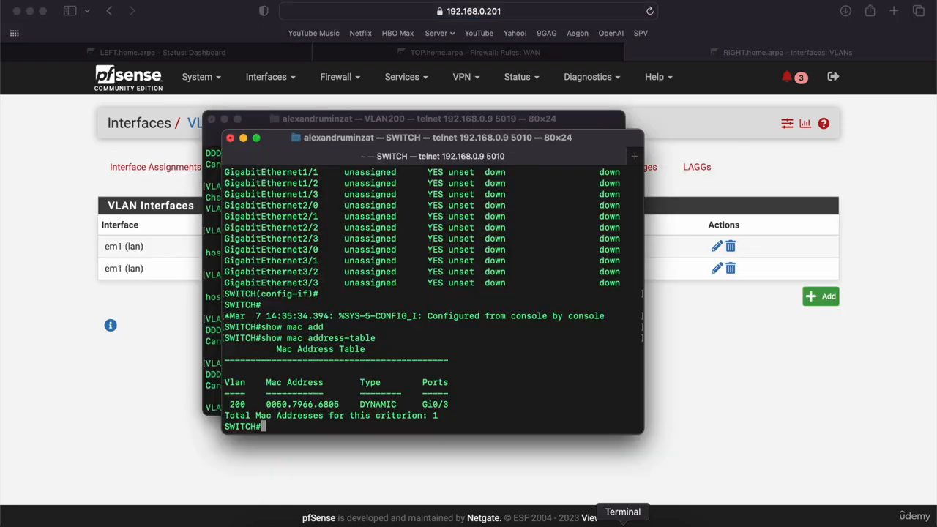
click(210, 278)
text(ip dhcp)
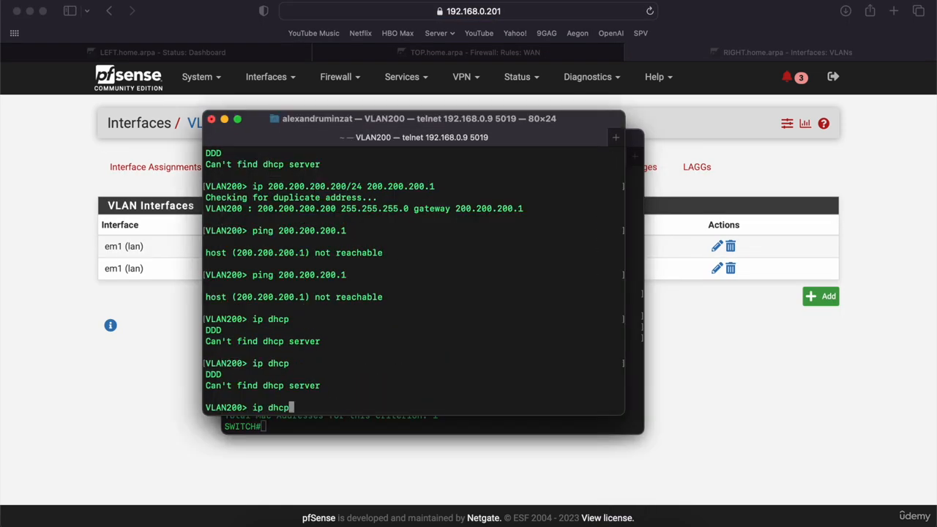
key(Return)
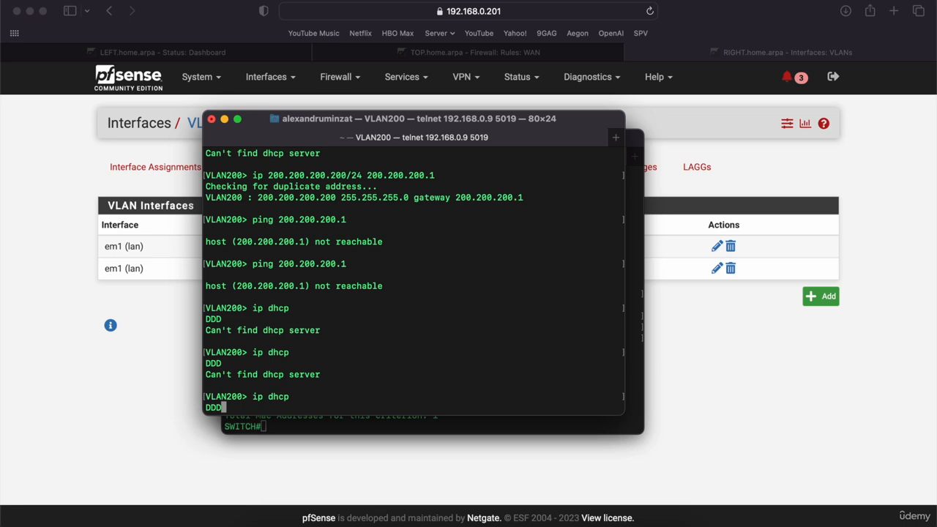
Return to the RIGHT pfSense in the browser, disable the VLAN200 interface, then save and apply the change.
click(49, 271)
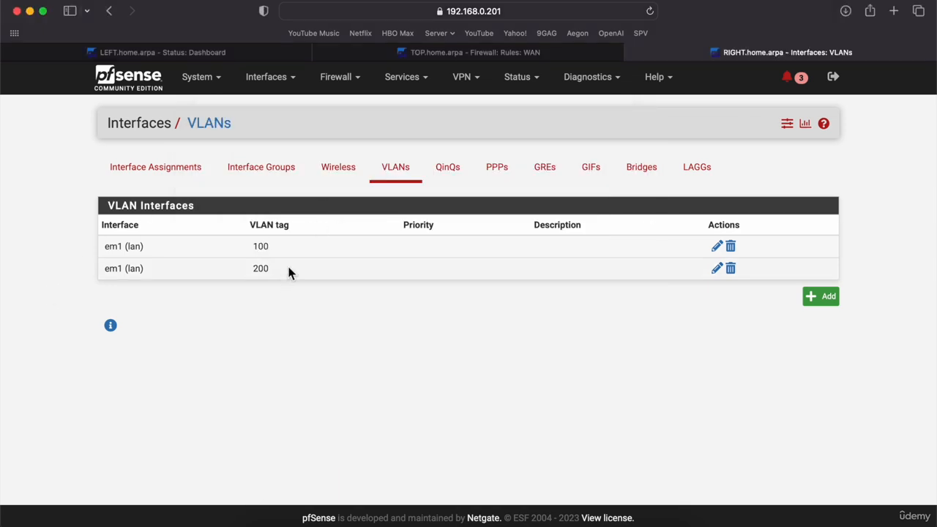
click(283, 87)
click(277, 199)
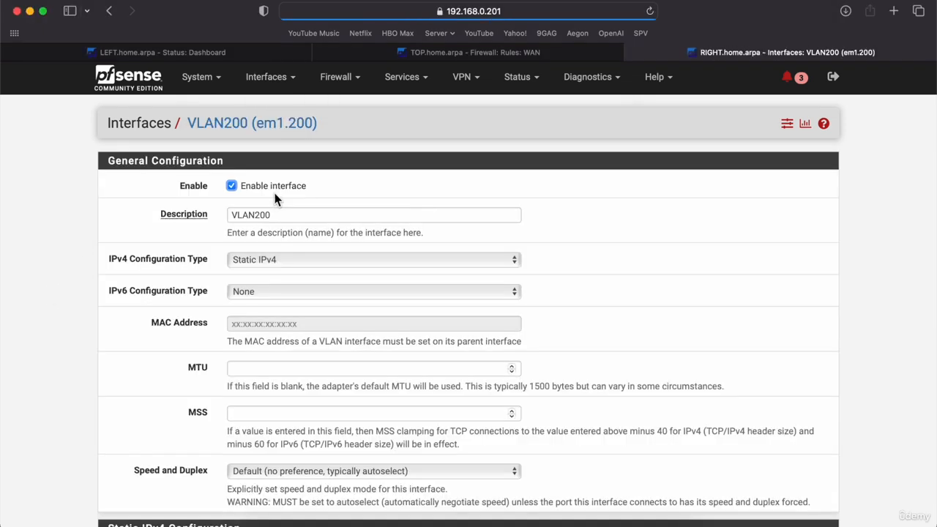
click(241, 186)
scroll(242, 189, down, 10)
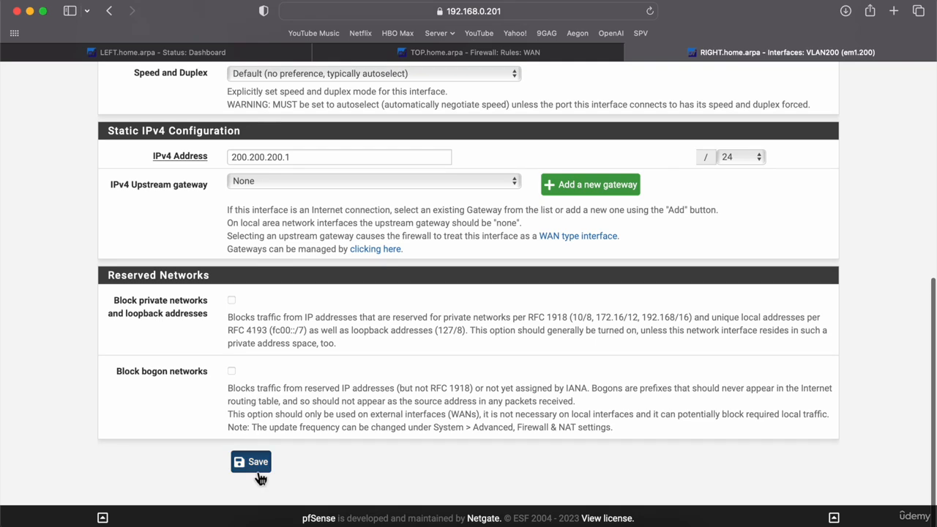
click(253, 459)
click(764, 180)
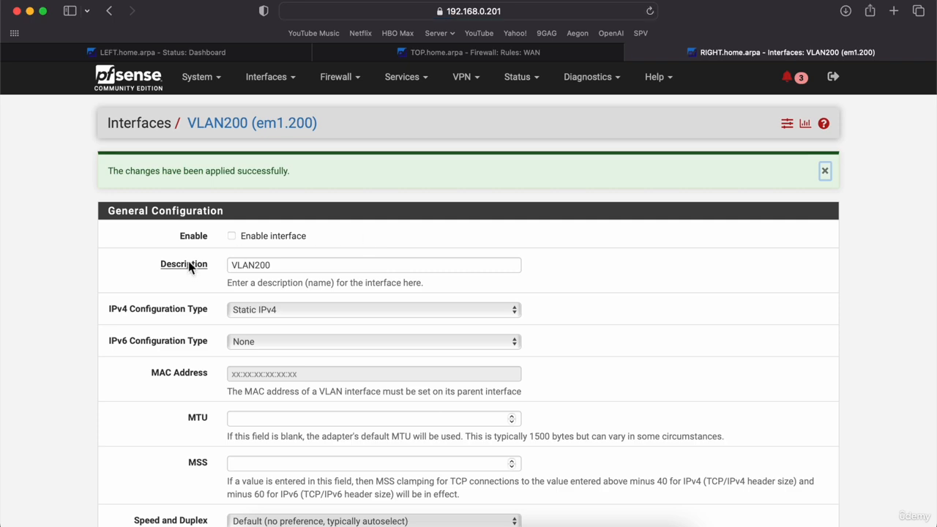
Re-enable the VLAN200 interface, then save and apply the change.
click(233, 236)
scroll(240, 238, down, 3)
scroll(240, 239, down, 10)
click(256, 461)
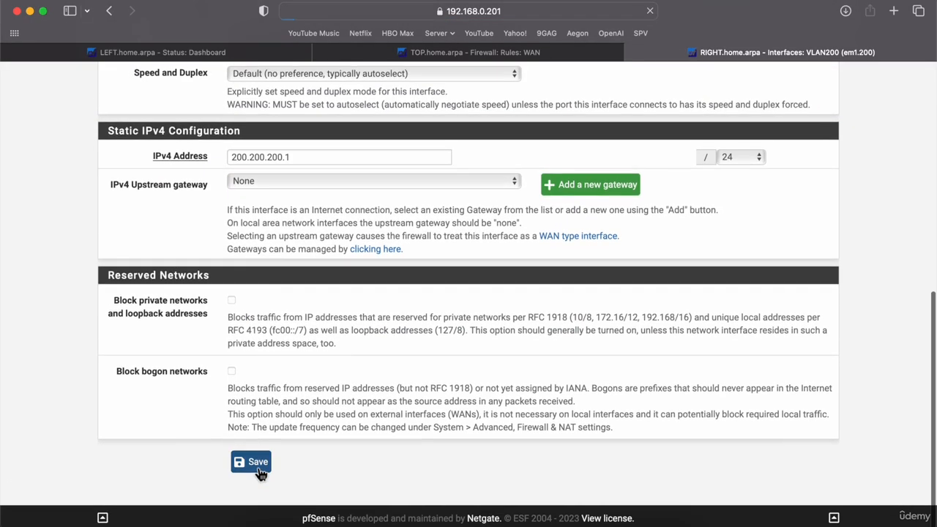
click(786, 187)
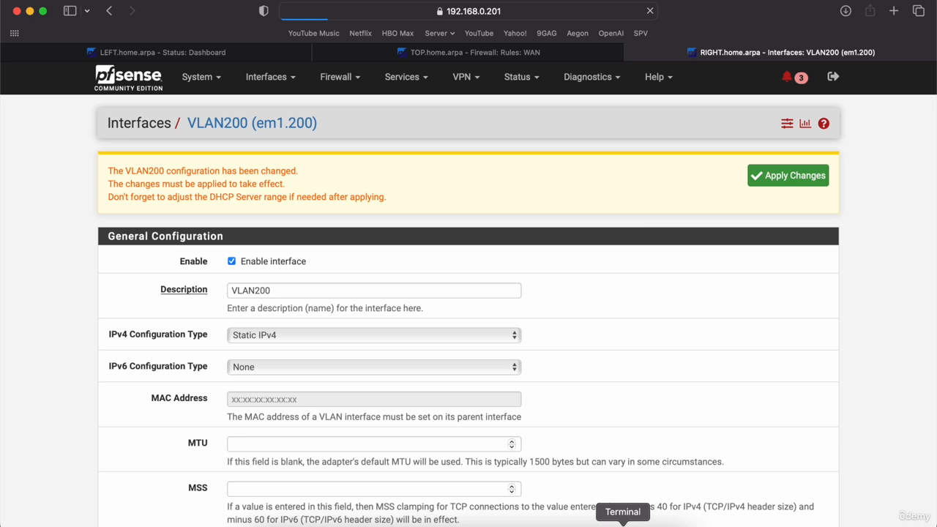
Switch to the VLAN200 PC's console in Terminal, run ip dhcp again and interrupt the request.
click(622, 522)
key(Up)
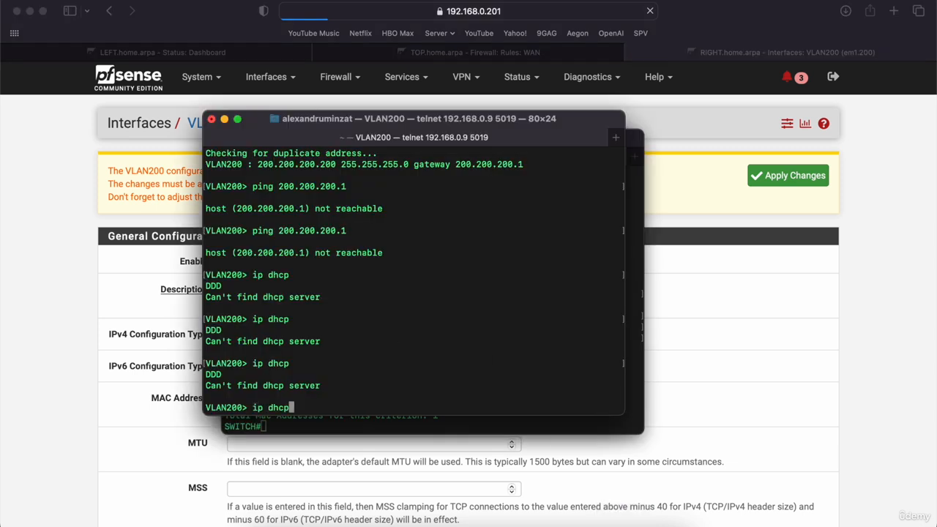
key(Return)
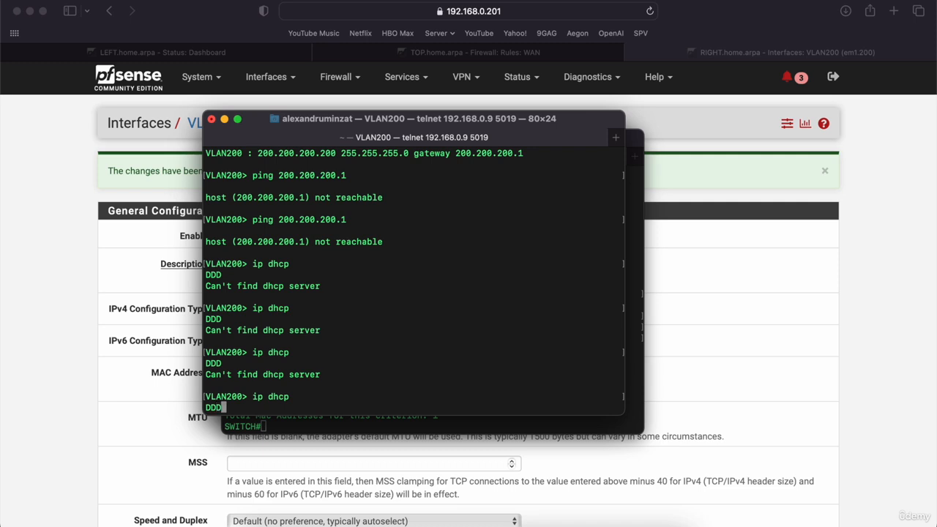
key(ctrl+c)
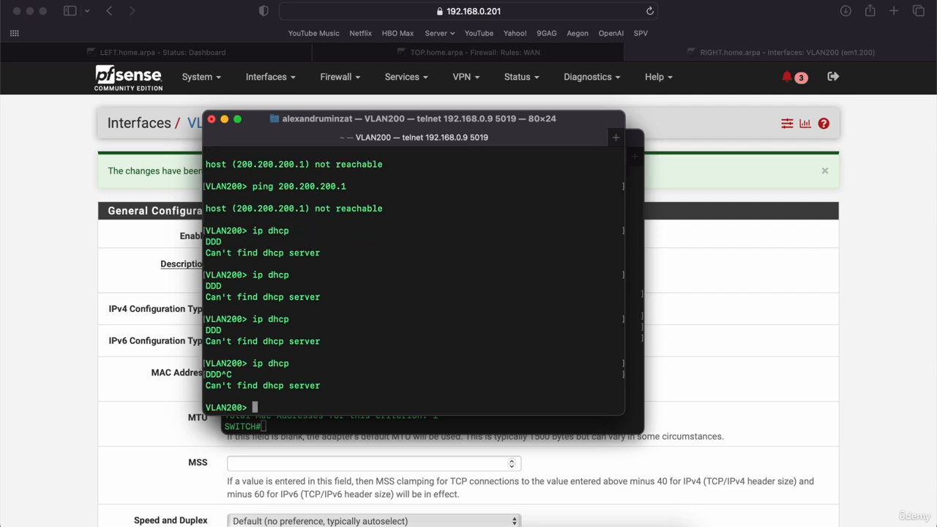
Ping the VLAN200 gateway 200.200.200.1 from the PC and stop the ping after a few replies.
key(Up)
key(Up)
key(Return)
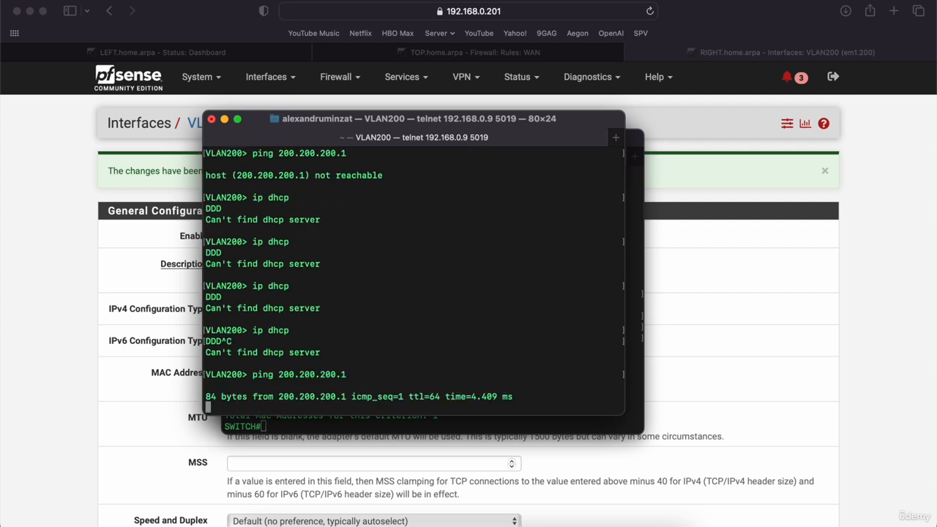
key(ctrl+c)
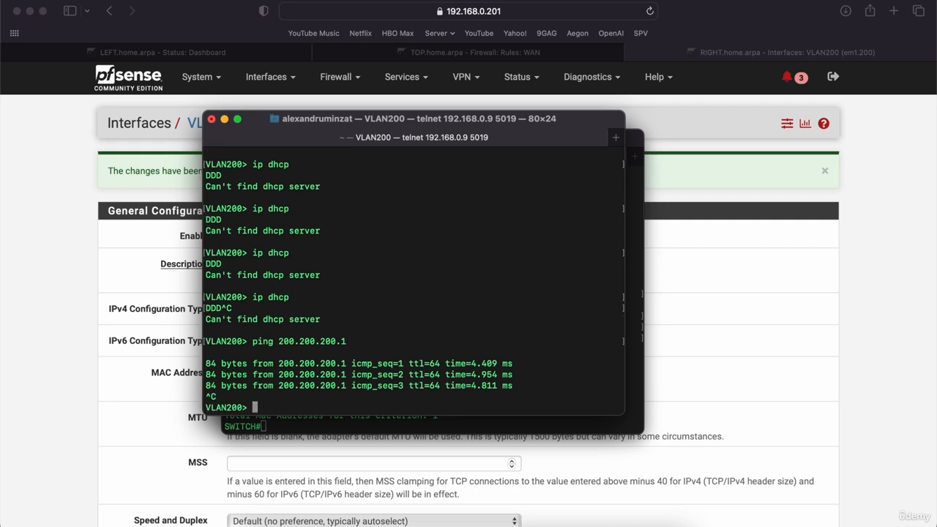
Repeat the ip dhcp request on the VLAN200 PC after the gateway ping and interrupt it.
key(Up)
key(Up)
key(Return)
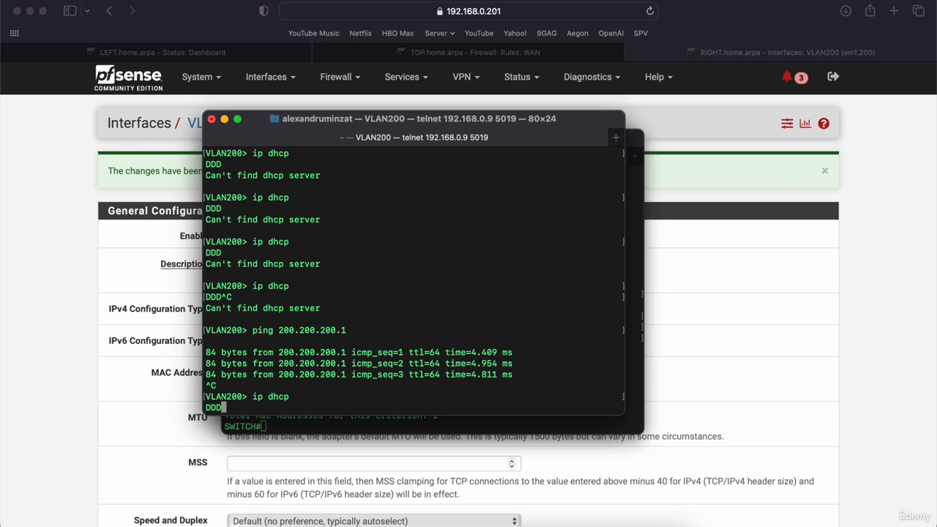
key(ctrl+c)
Try to remove the VLAN200 PC's static address with no ip and delete ip, and display its settings with show ip.
text(no ip)
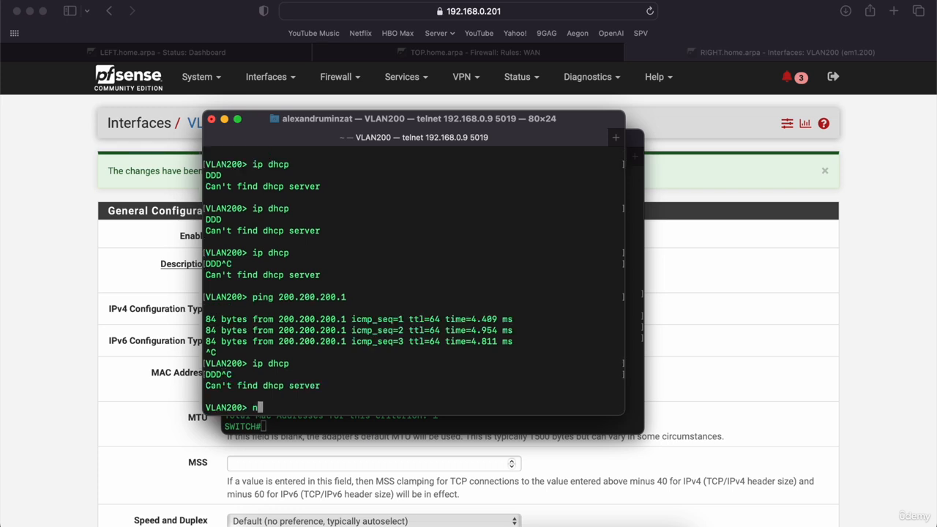
key(Return)
key(Return)
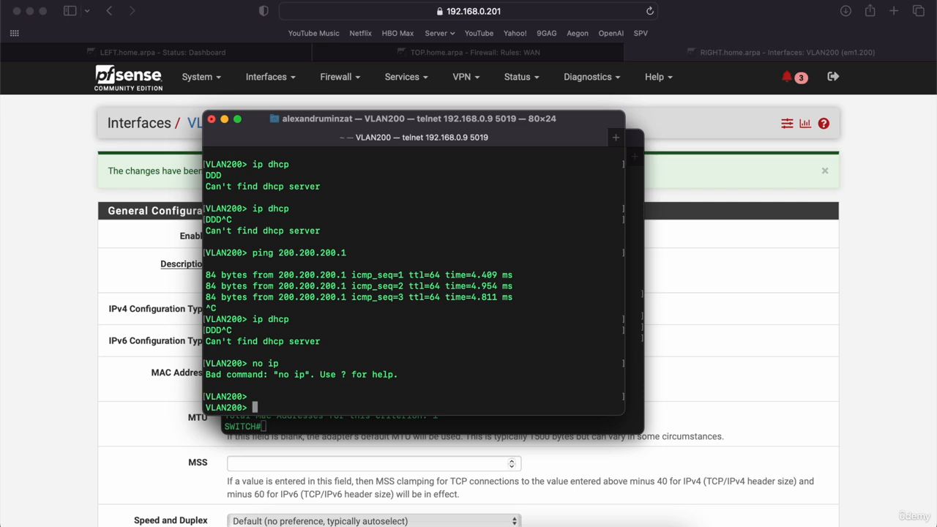
text(delete ip)
key(Return)
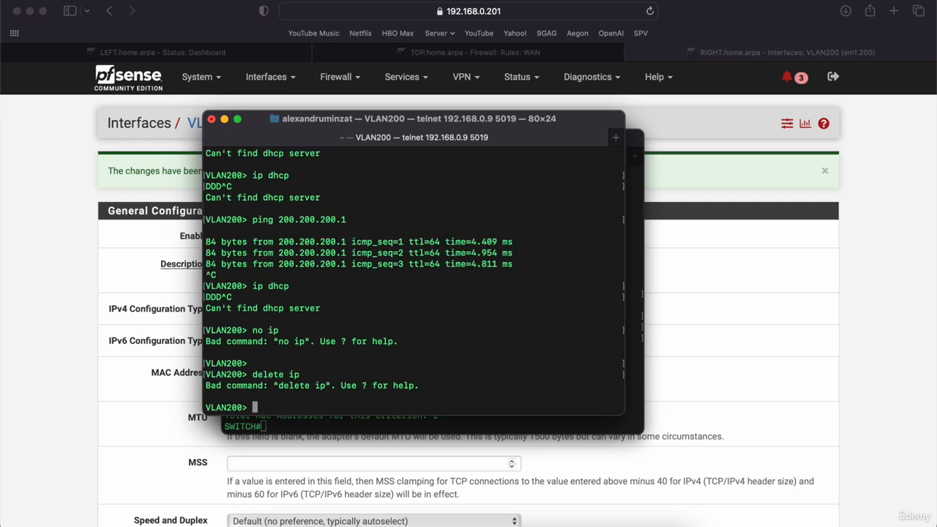
text(show ip)
key(Return)
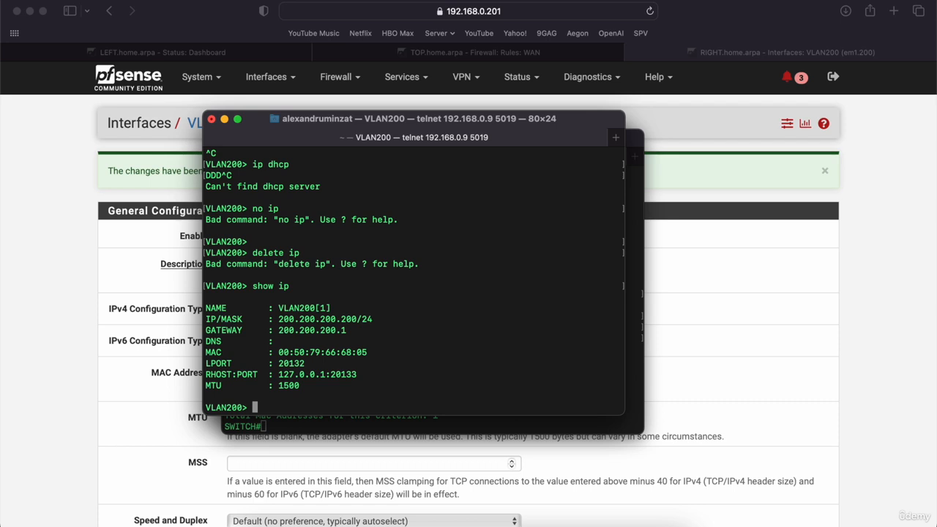
Try delete ? on the VLAN200 PC and repeat the ip dhcp request.
text(delete ?)
key(Return)
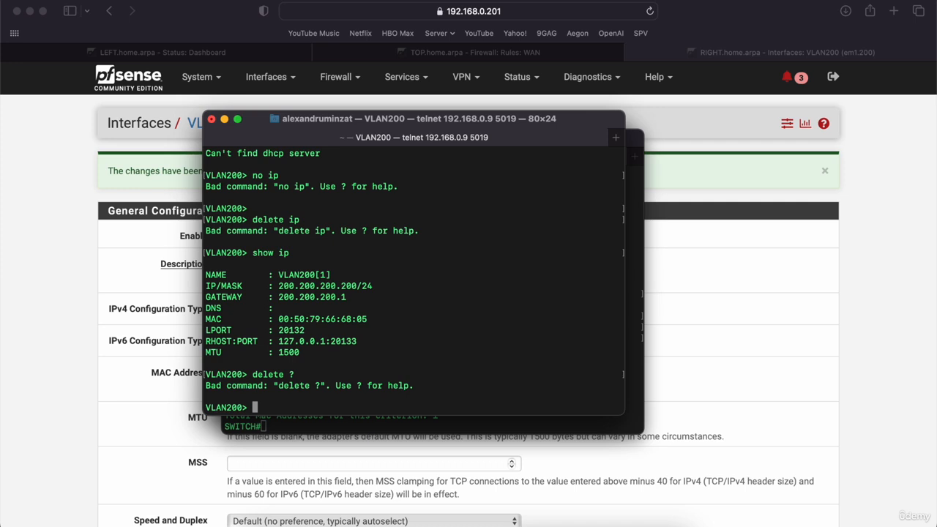
text(ip dhc)
key(BackSpace)
key(BackSpace)
text(cp)
key(Return)
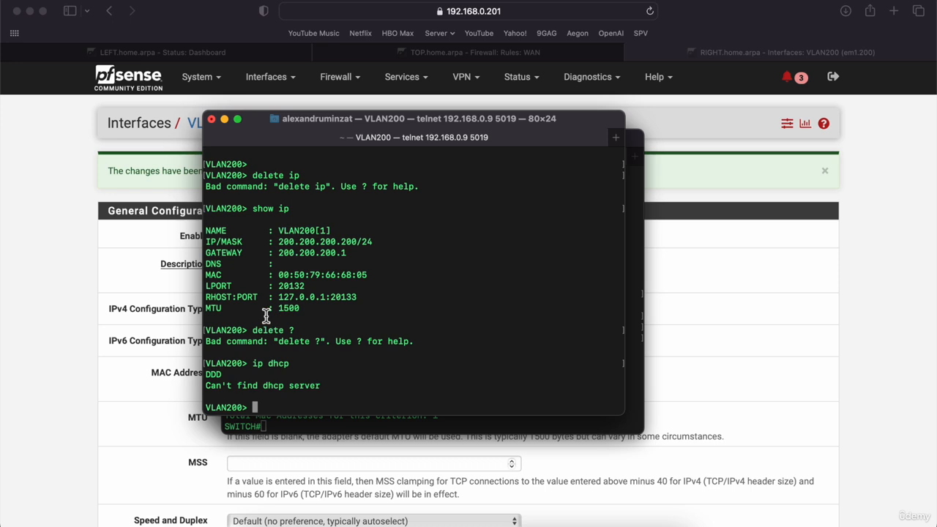
Switch to the RIGHT pfSense in the browser and review the DHCP Server settings for VLAN200, including range, DNS servers and other options.
click(34, 190)
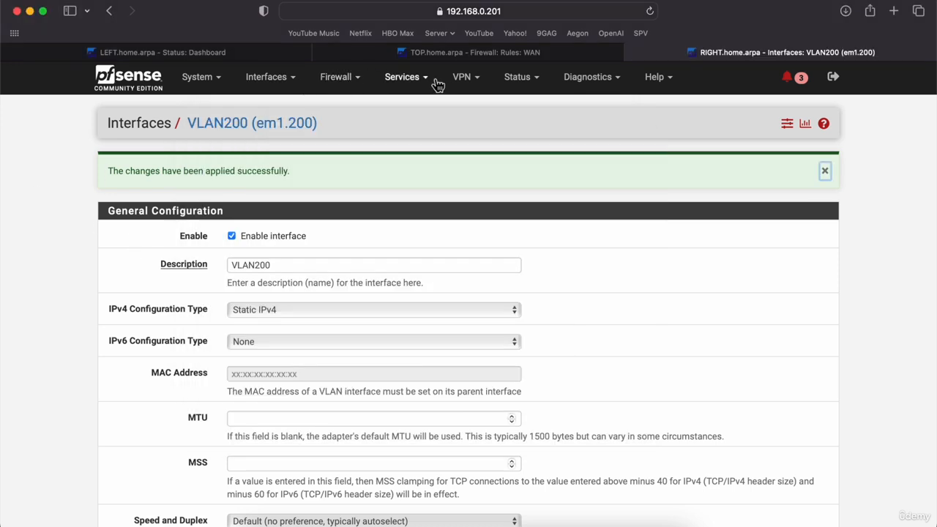
mouse_move(410, 82)
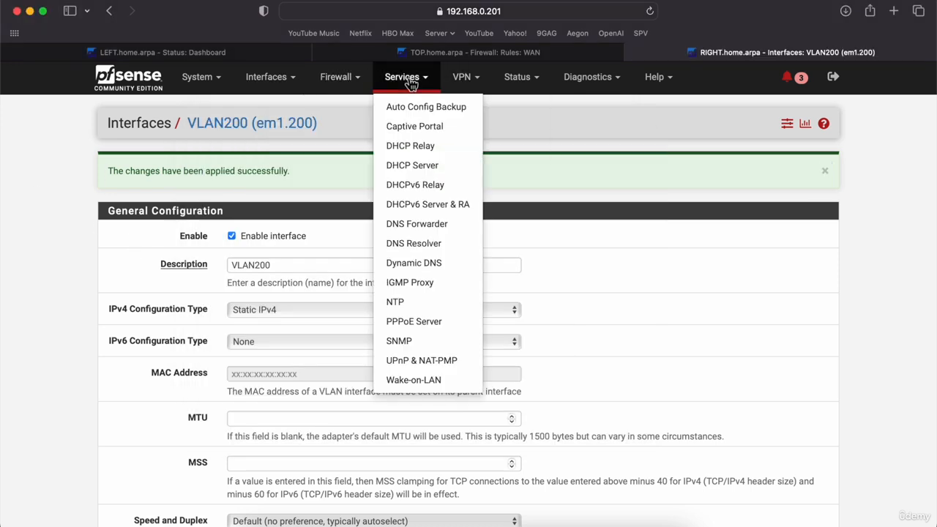
click(400, 213)
mouse_move(415, 94)
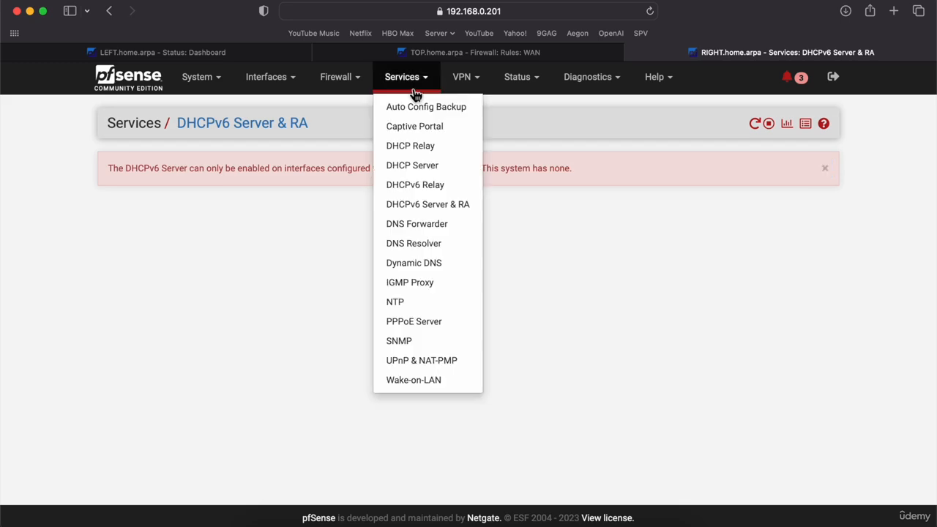
click(404, 164)
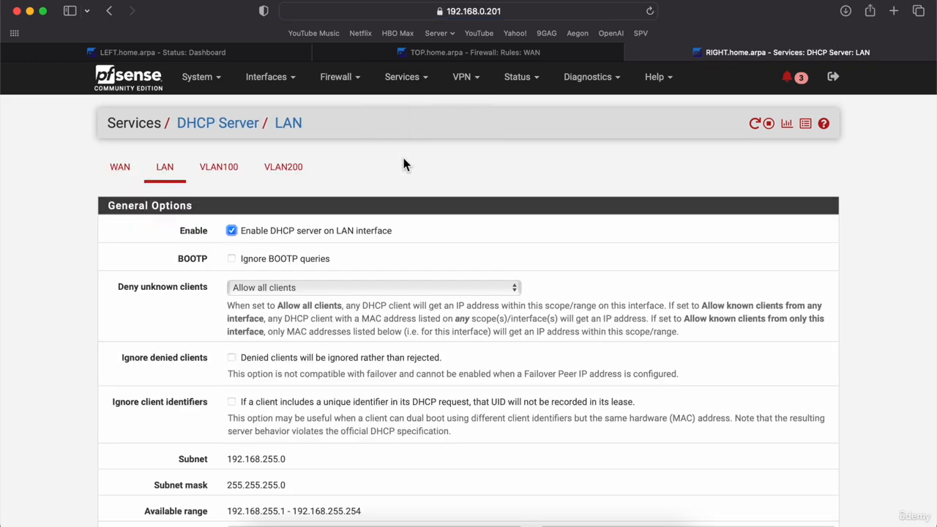
click(282, 168)
scroll(92, 284, down, 5)
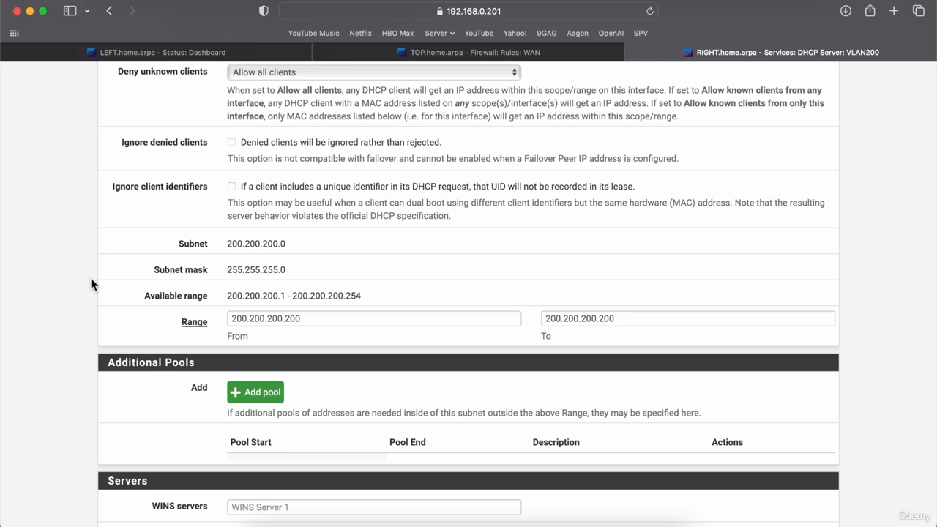
scroll(287, 260, down, 6)
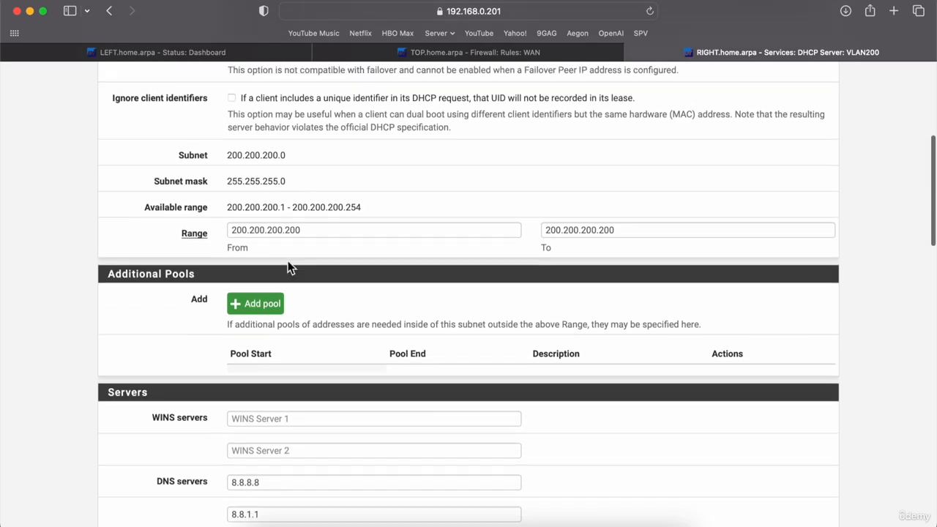
scroll(285, 258, down, 4)
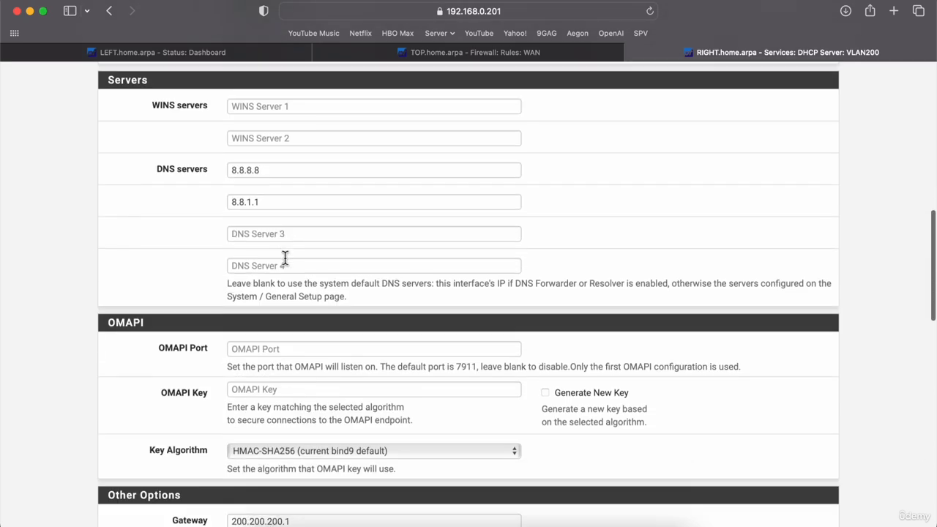
scroll(285, 260, down, 6)
scroll(147, 352, down, 9)
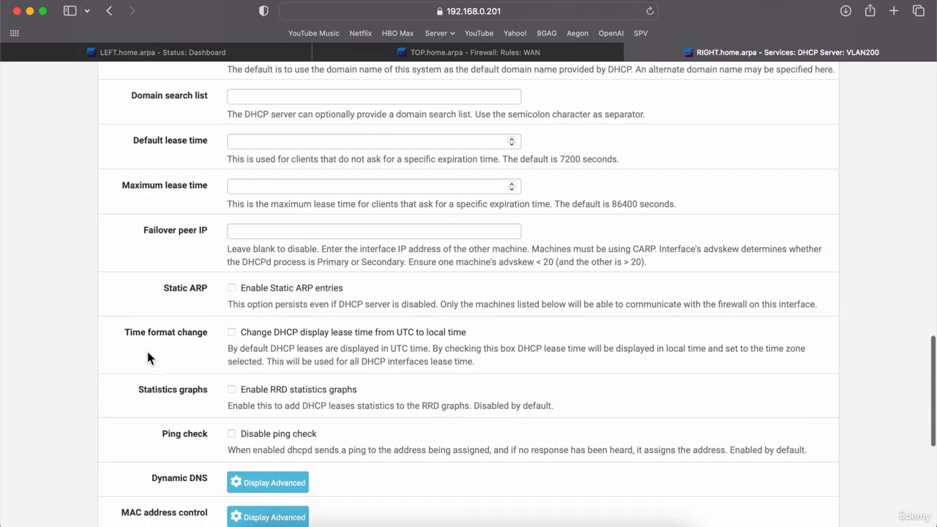
scroll(147, 358, down, 6)
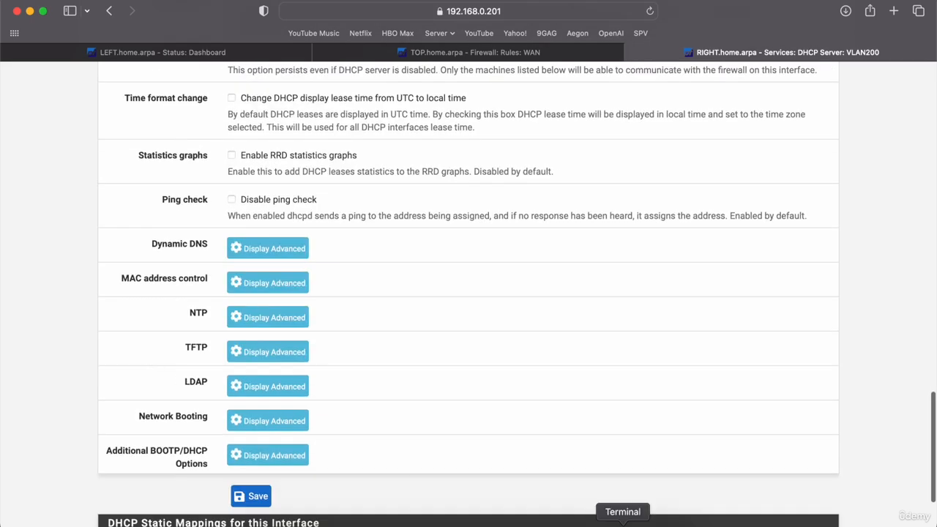
Switch back to the VLAN200 PC's console in Terminal and try to restart the PC with reload and reboot.
click(622, 524)
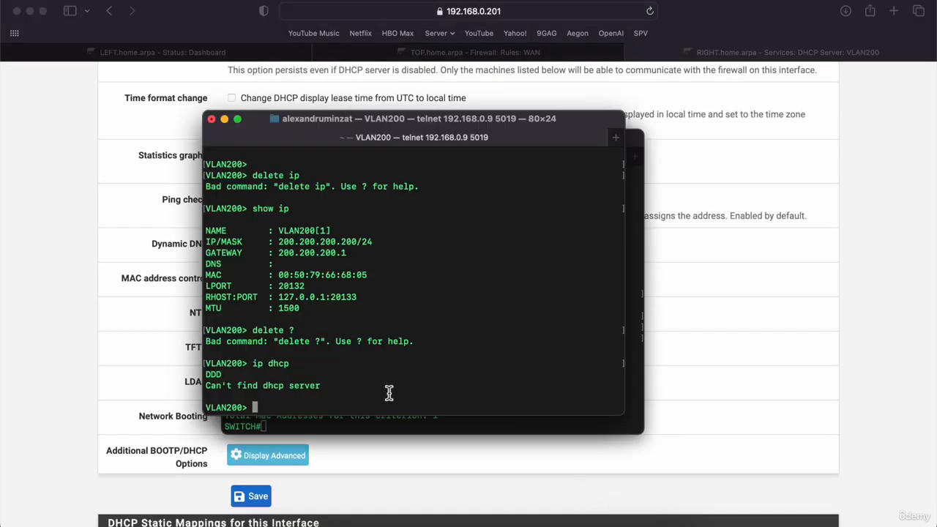
text(reload)
key(Return)
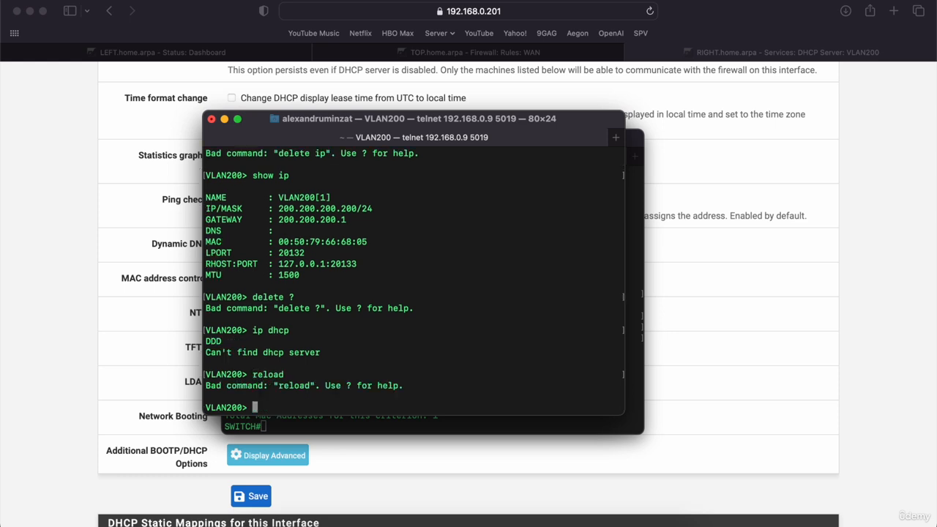
text(reboot)
key(Return)
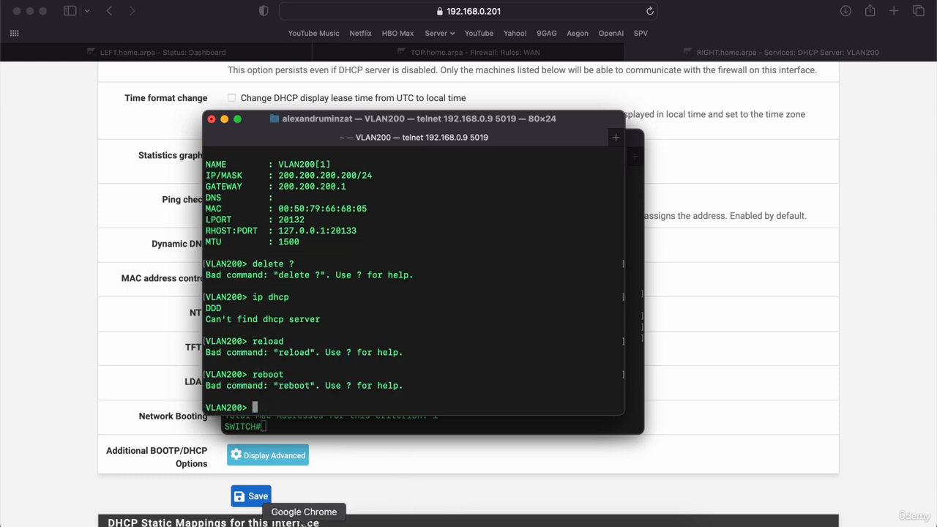
Switch to GNS3 and restart the VLAN200 PC by stopping the node and starting it again.
click(485, 524)
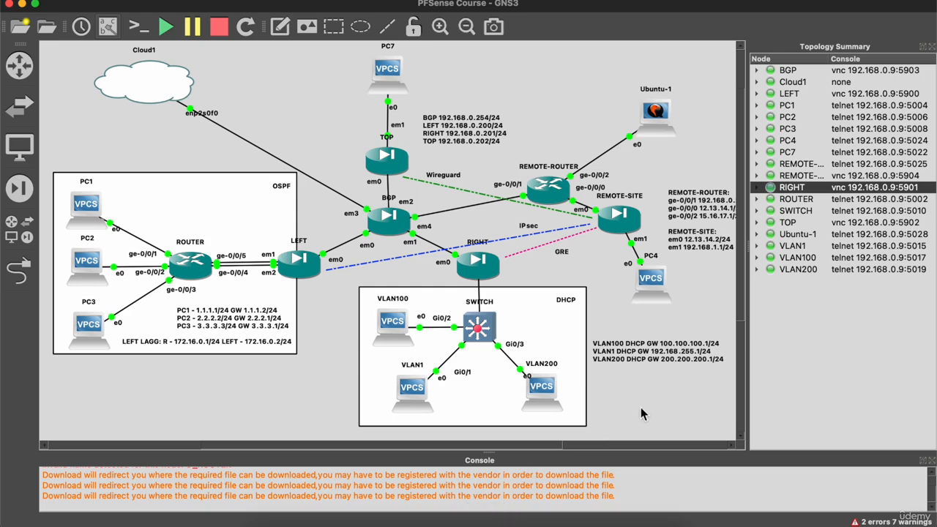
right_click(543, 397)
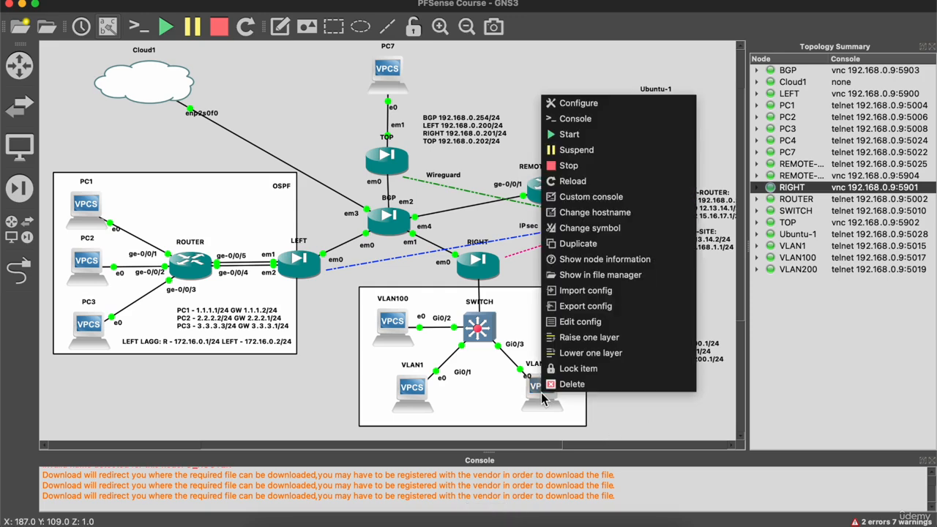
click(580, 167)
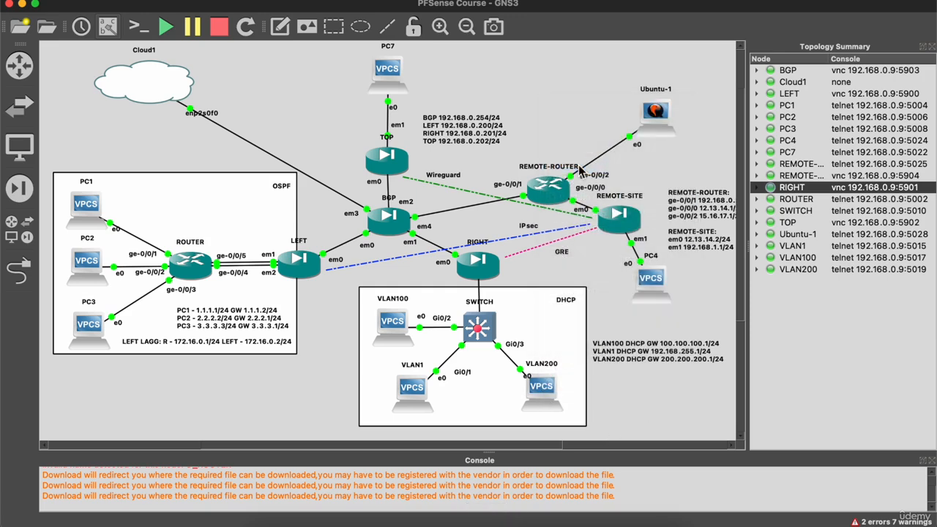
right_click(545, 394)
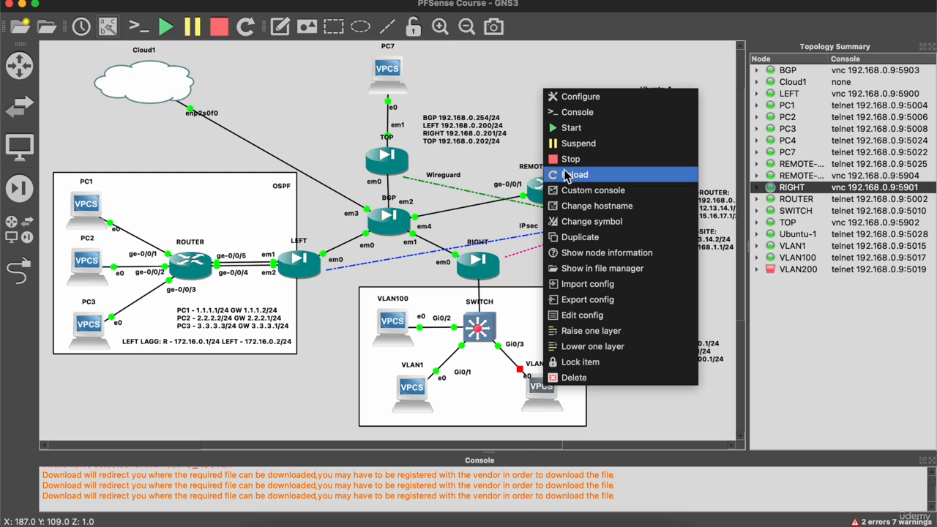
click(565, 130)
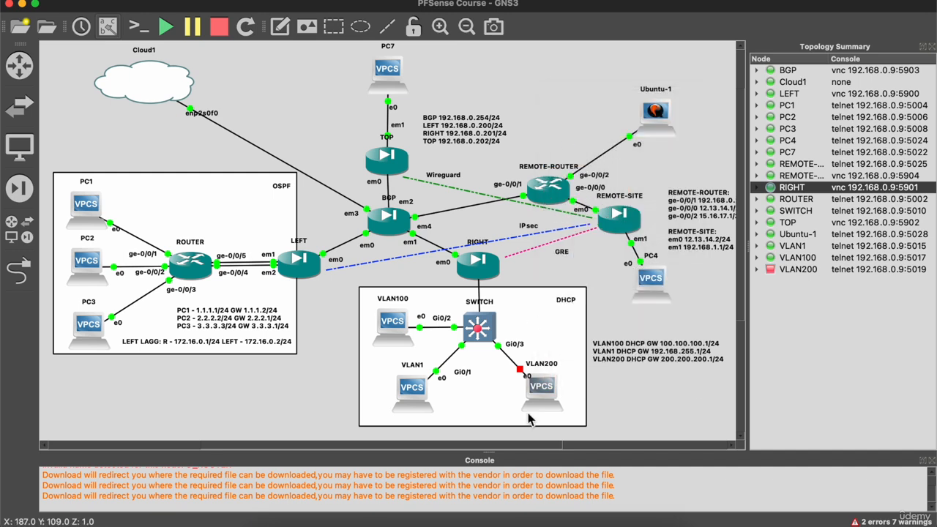
right_click(543, 395)
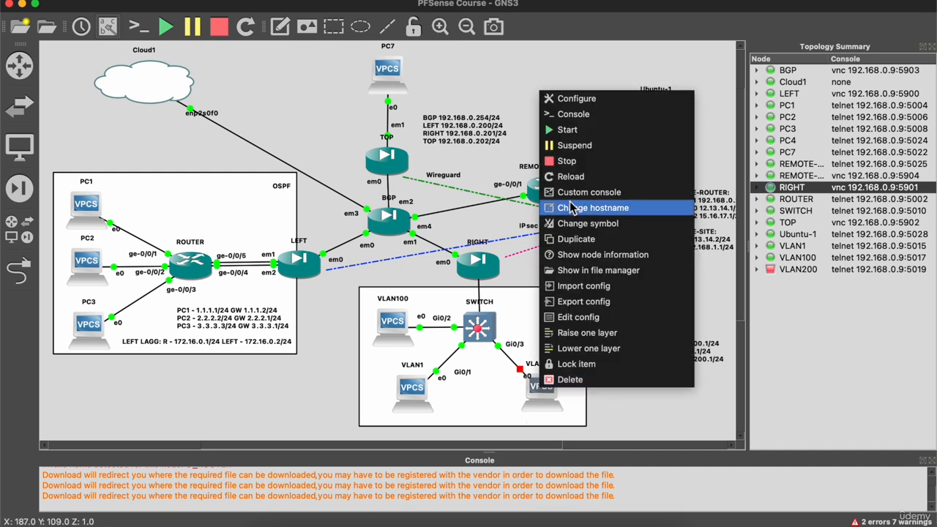
click(560, 134)
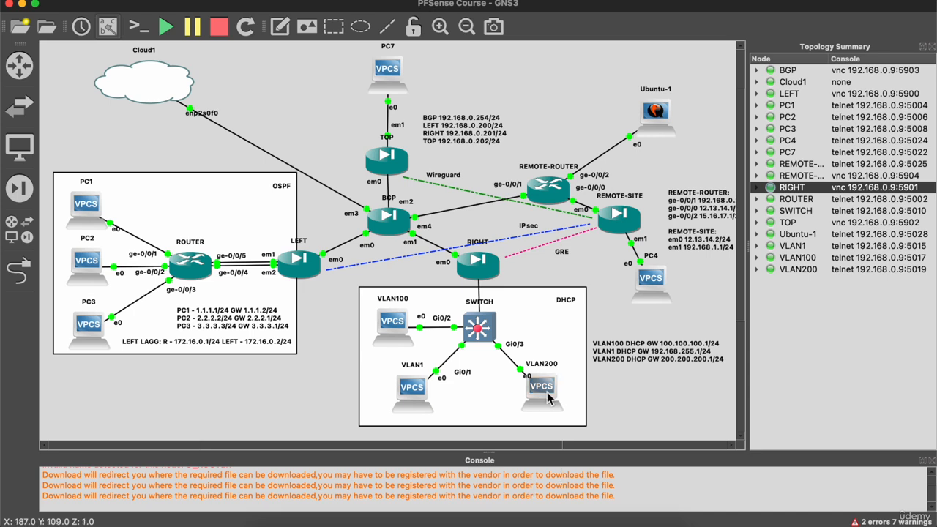
Open a new console for the VLAN200 PC, dismiss its old console window and display the IP settings with show ip.
double_click(546, 391)
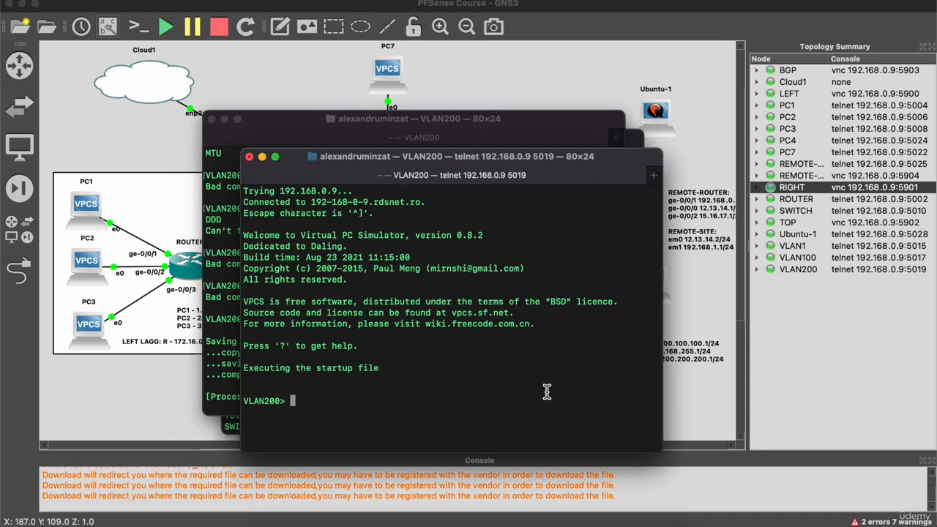
click(224, 119)
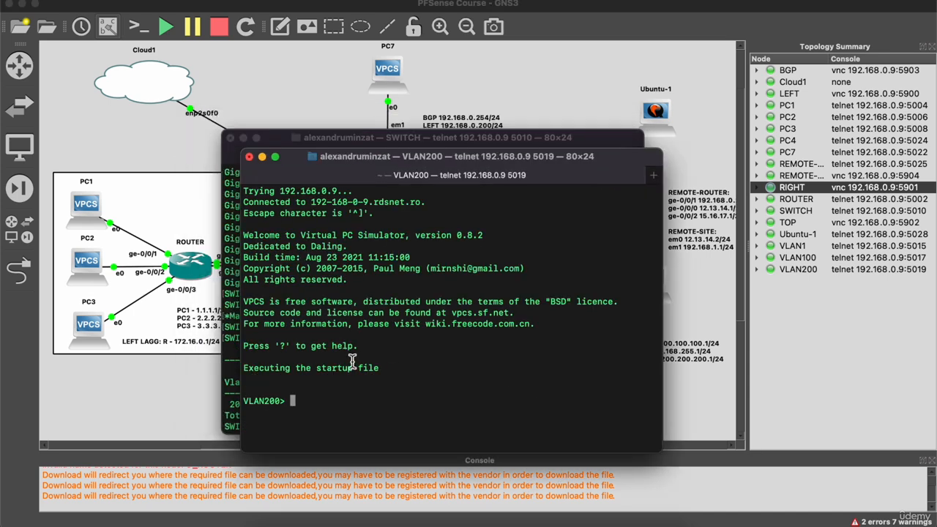
text(show ip)
key(Return)
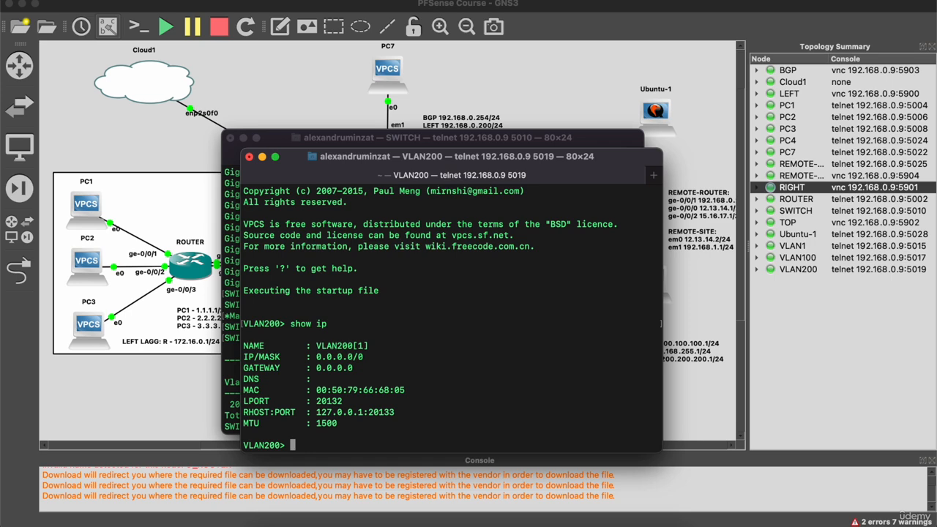
Request a DHCP address on the VLAN200 PC with ip dhcp and close the SWITCH console window.
text(ip dhcp)
key(Return)
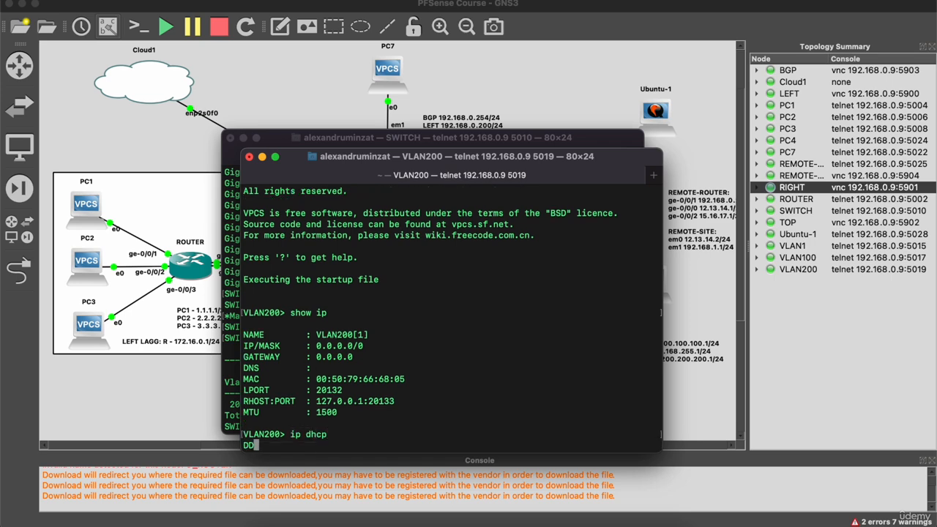
click(231, 138)
click(464, 341)
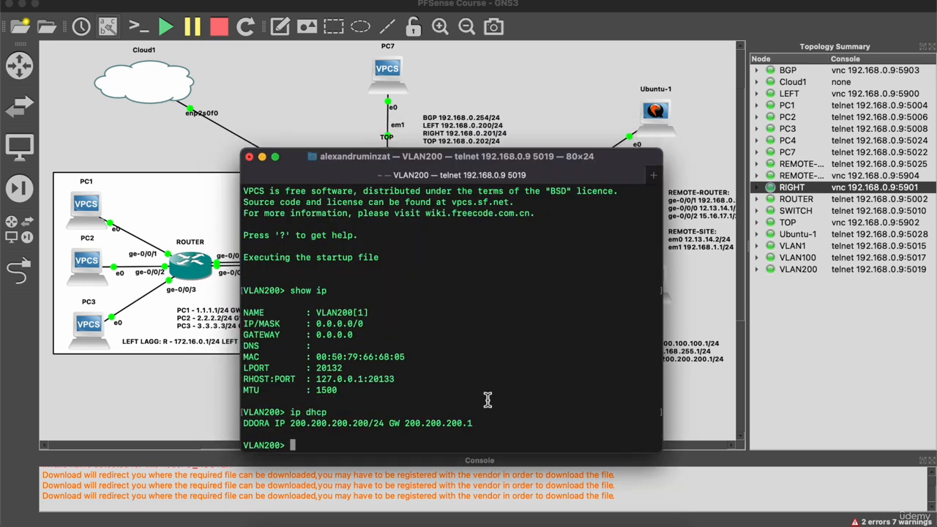
Save the VLAN200 PC's configuration and review its leased IP settings with show ip.
text(save)
key(Return)
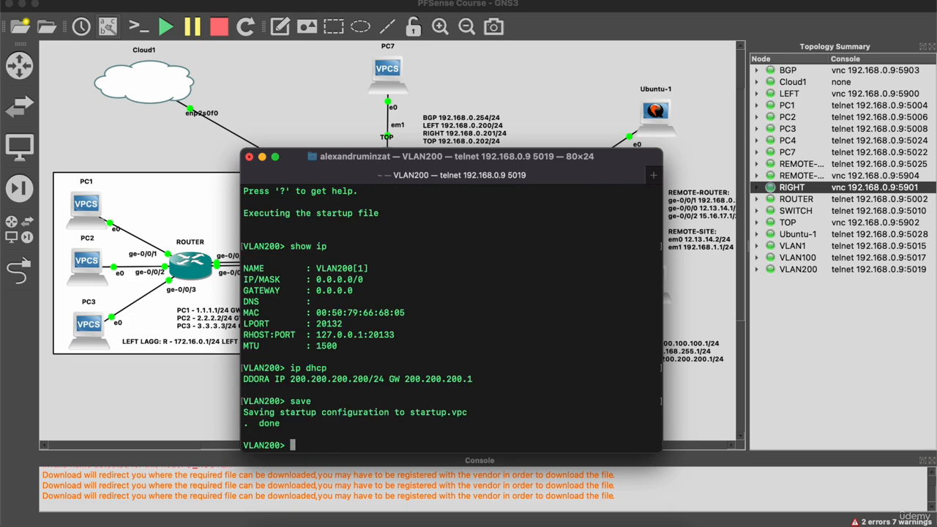
text(show ip)
key(Return)
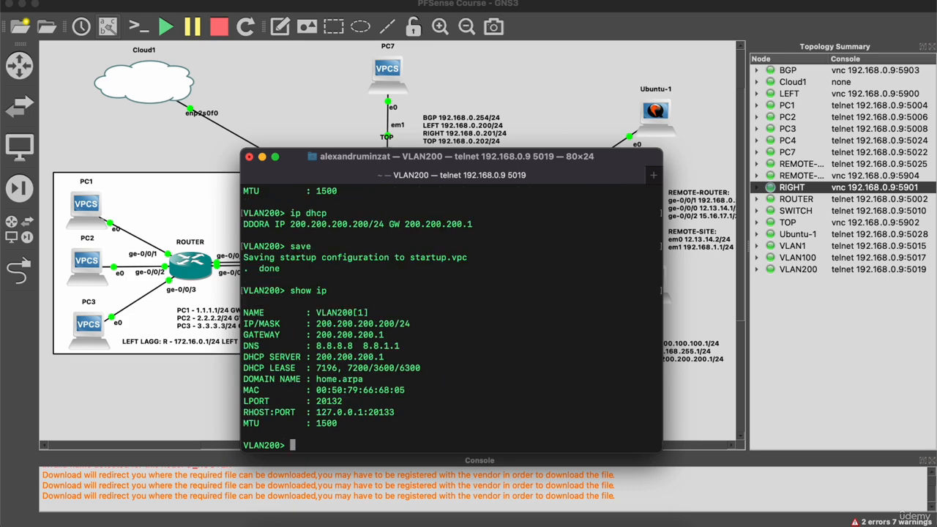
drag(357, 425, 229, 304)
click(407, 369)
Ping the DHCP server 200.200.200.1 from the VLAN200 PC, stop after a few replies and close the console.
text(ping)
drag(385, 357, 326, 358)
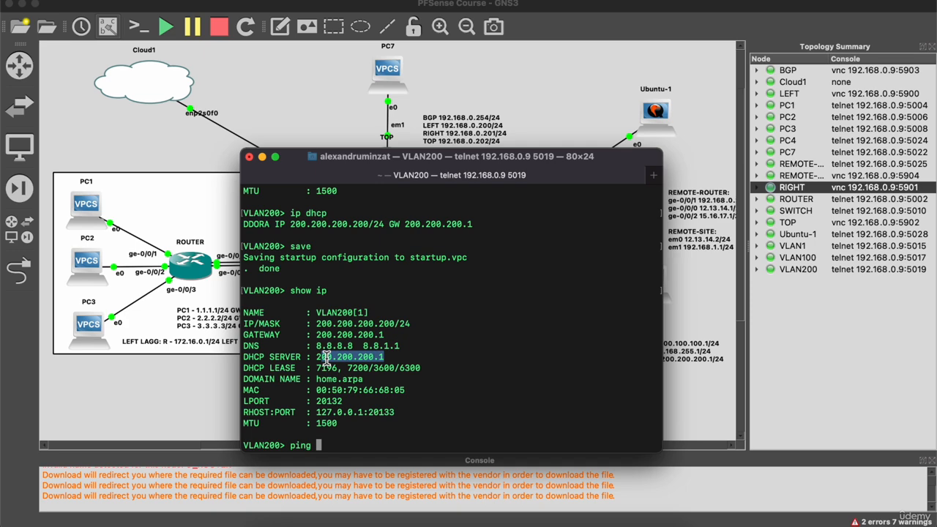
text(200.200.200.1)
key(Return)
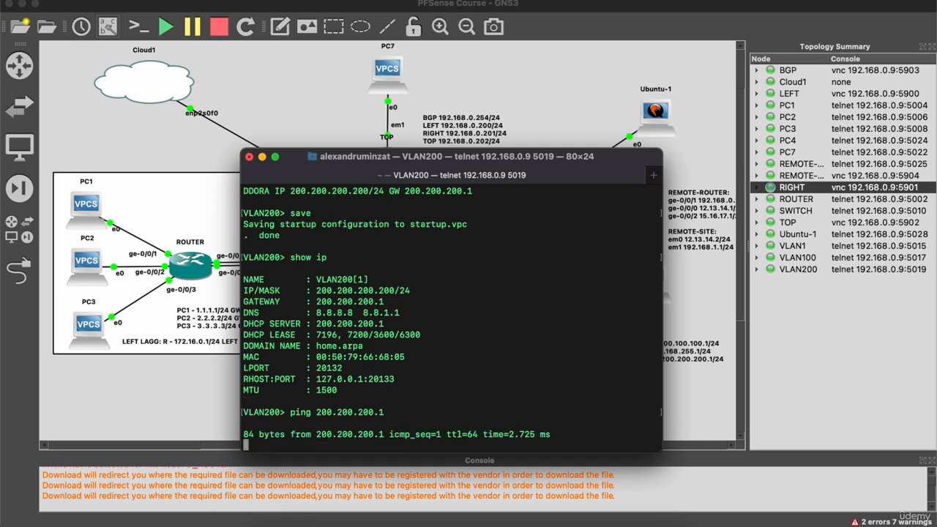
key(ctrl+c)
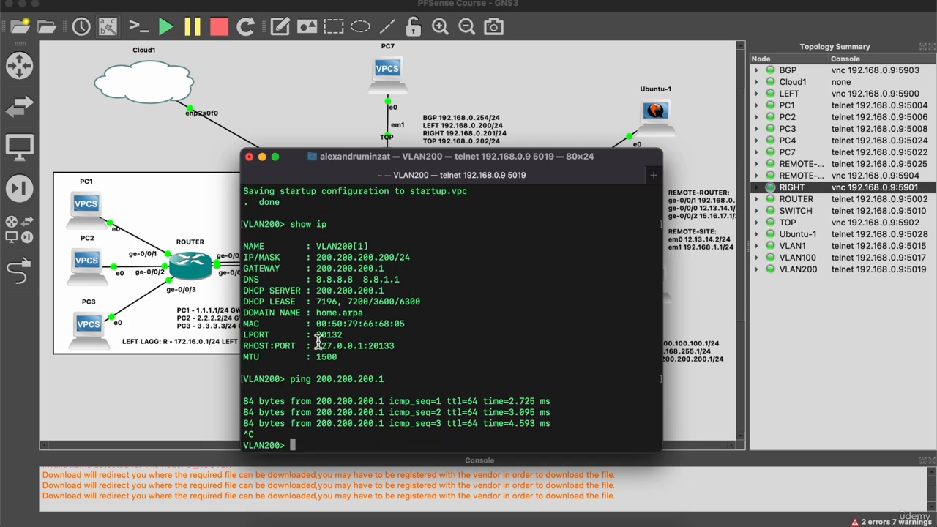
click(249, 157)
key(Return)
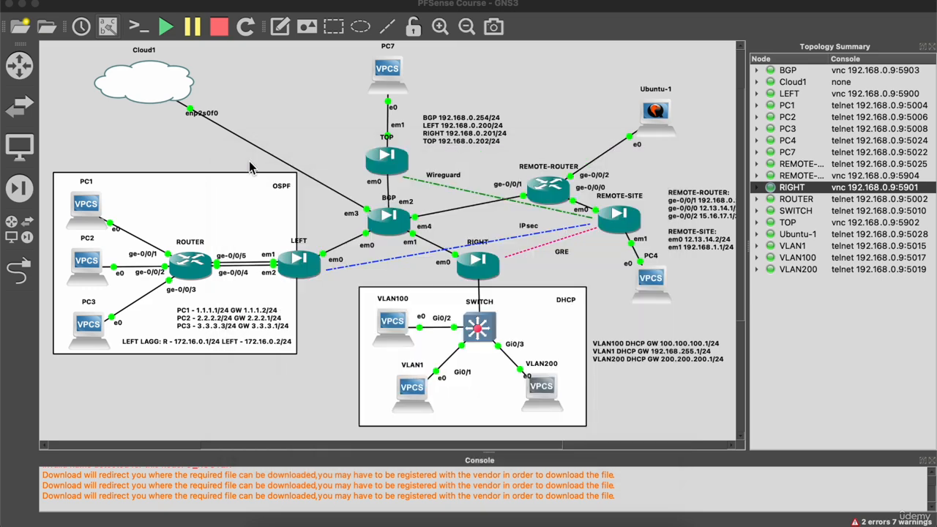